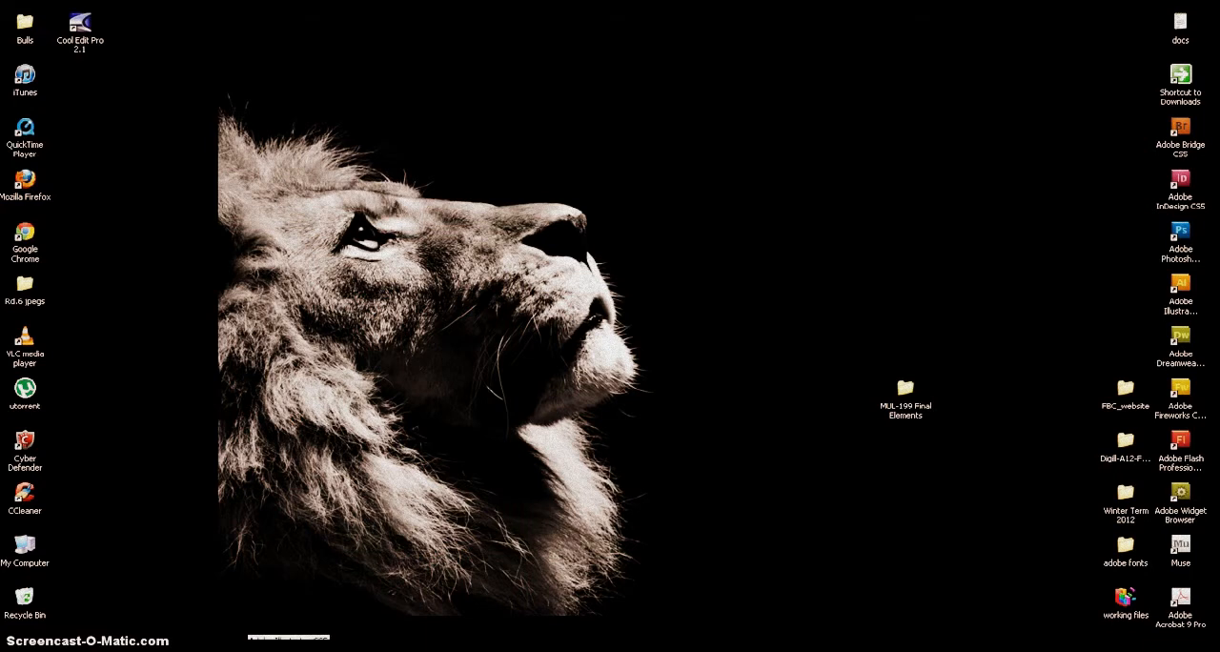
Switch to Adobe Illustrator and start a new document named SOLO with the advanced options shown.
left_click(253, 649)
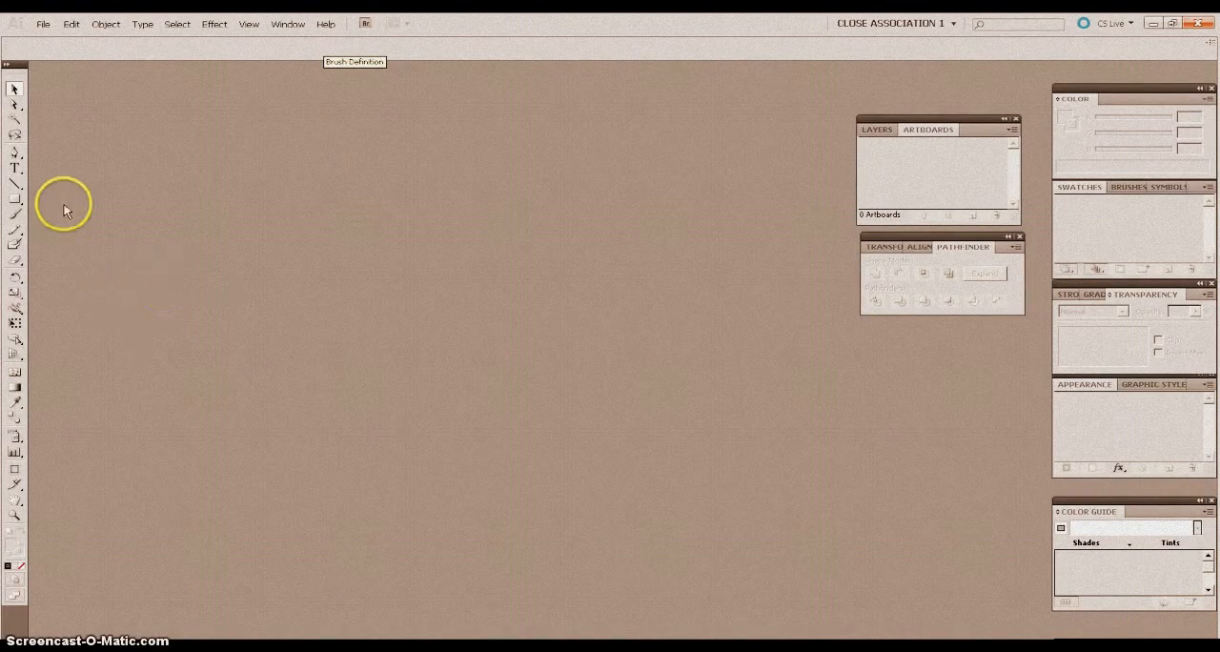
left_click(44, 25)
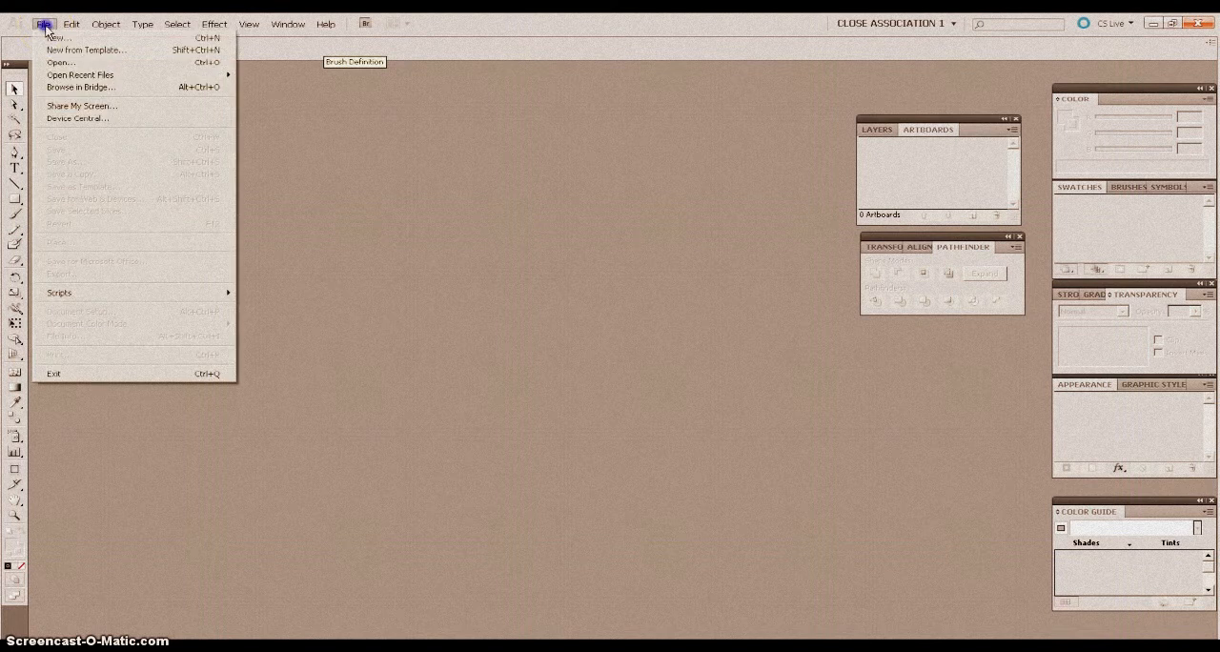
left_click(52, 39)
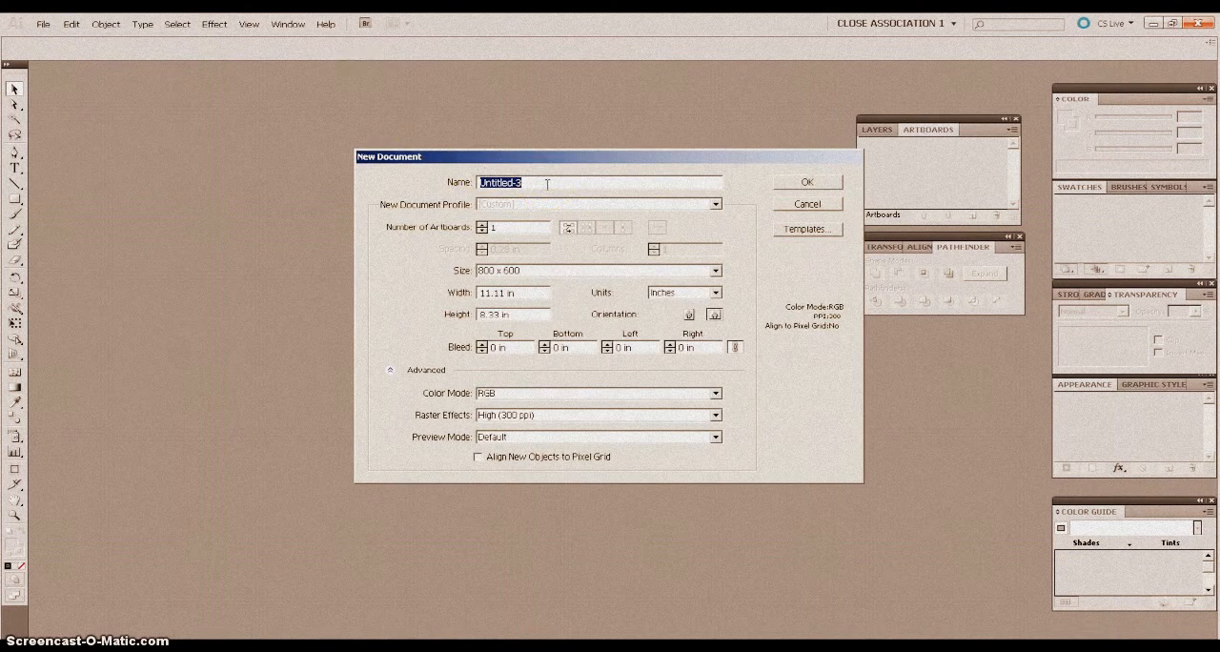
type("SOLO")
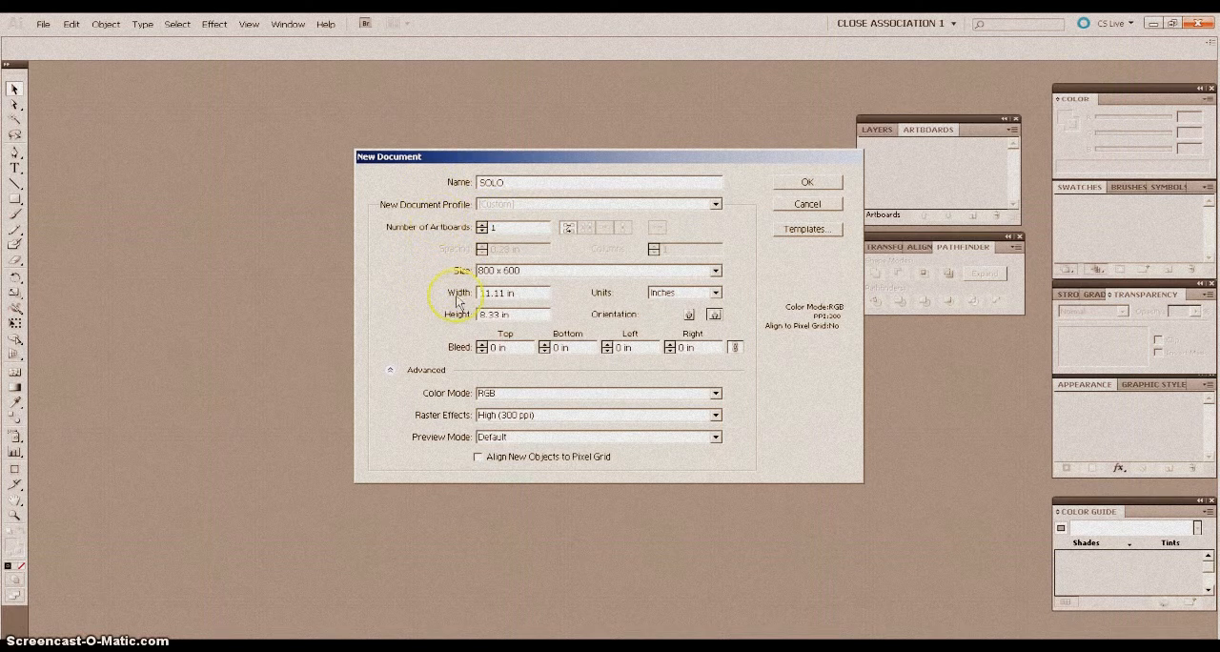
left_click(390, 372)
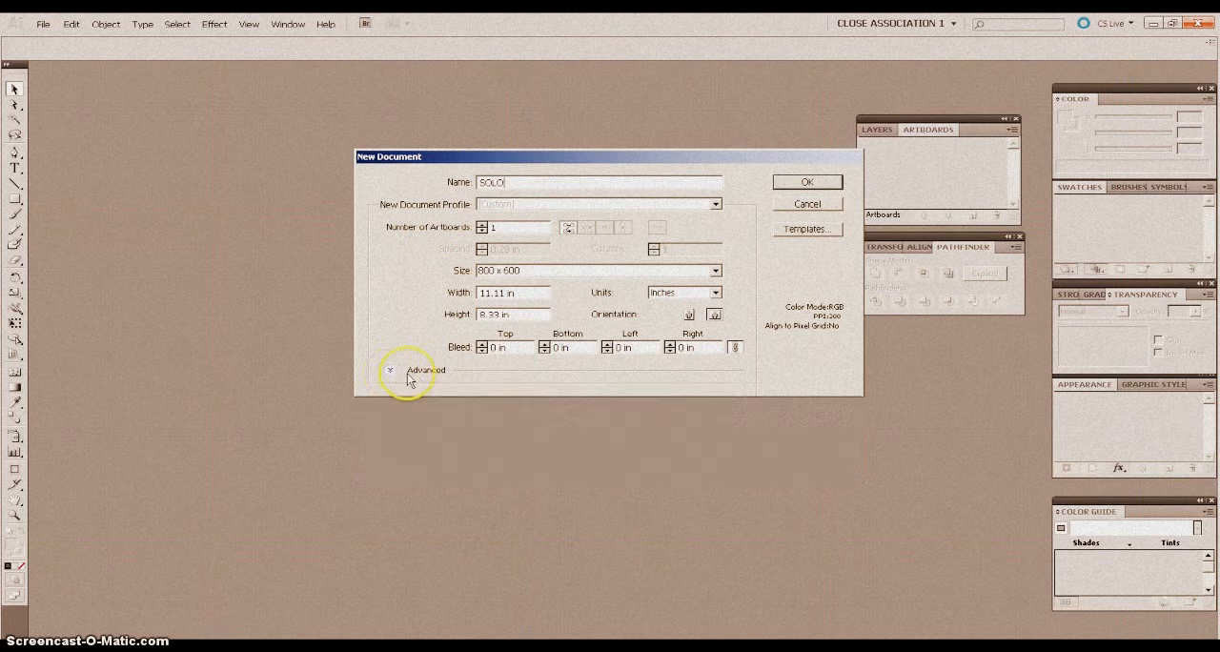
left_click(390, 372)
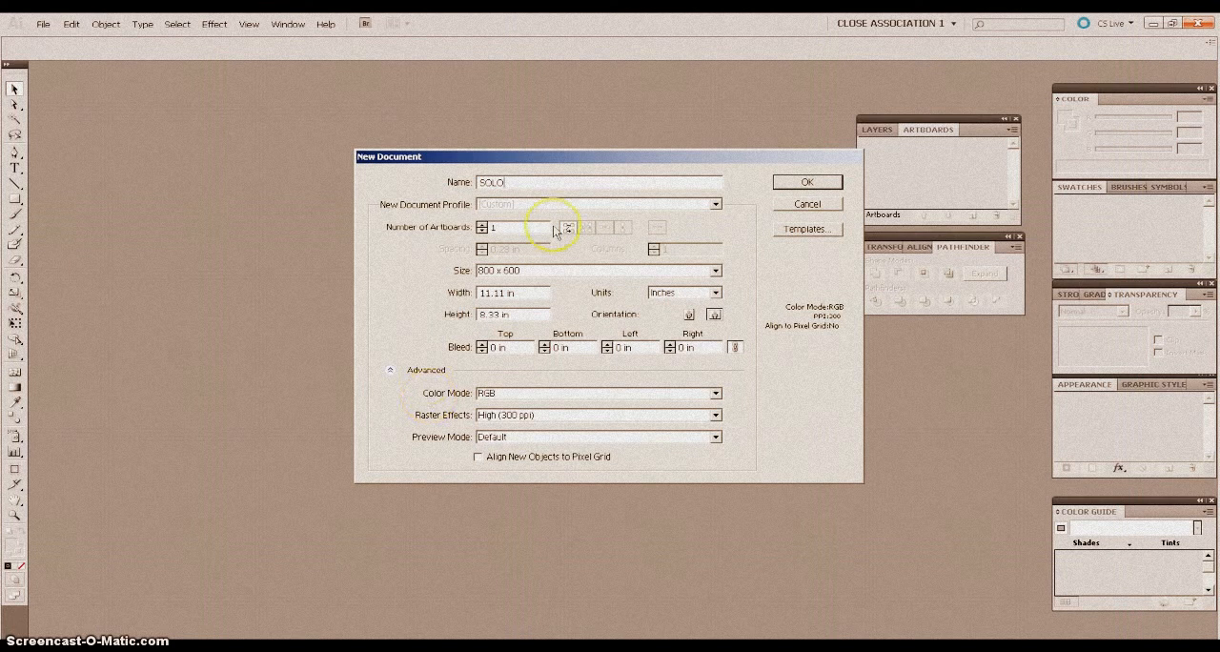
Apply the Basic RGB profile to the new document and set its units to inches.
left_click(716, 205)
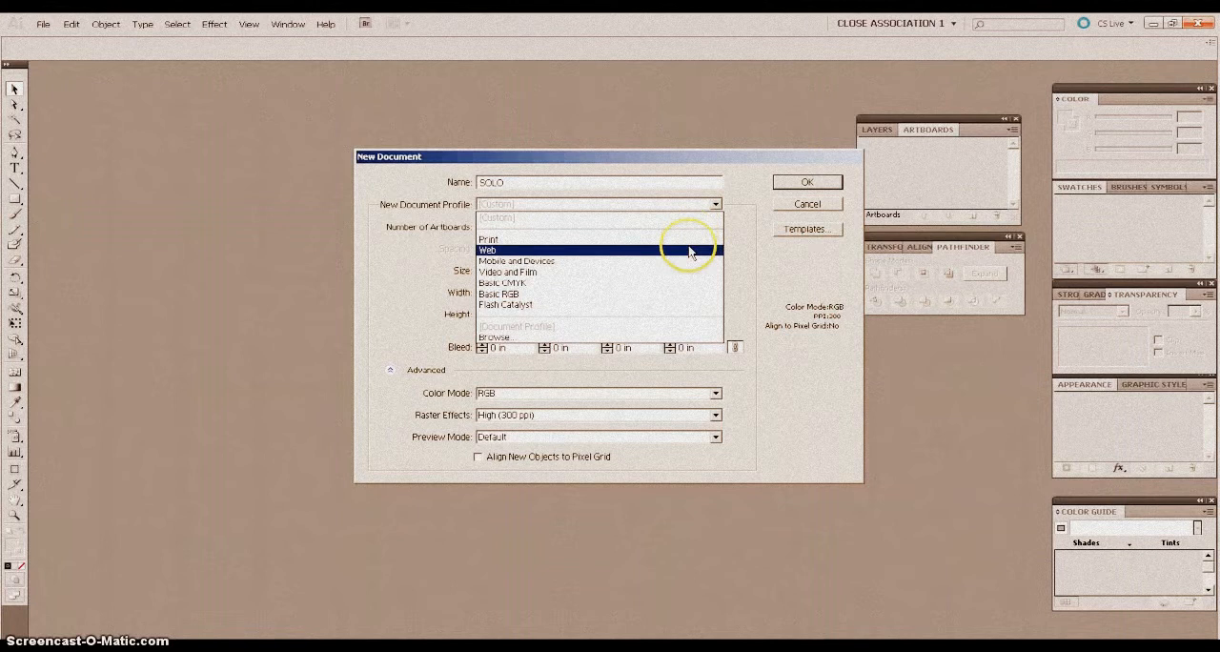
left_click(623, 300)
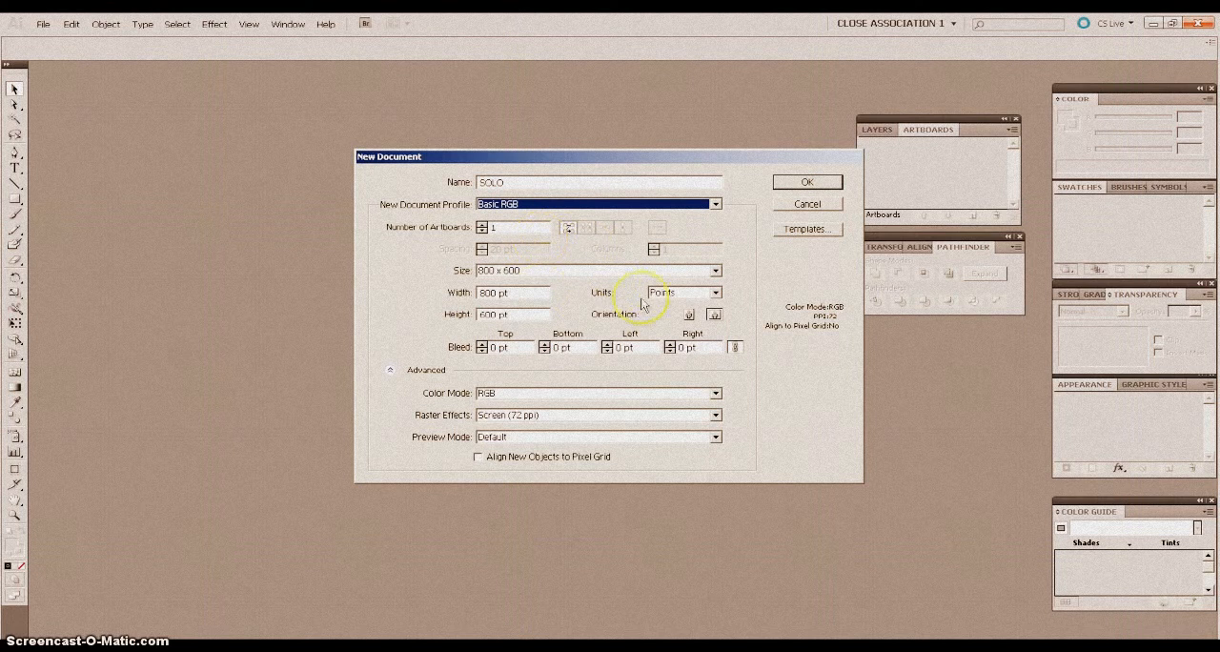
left_click(715, 292)
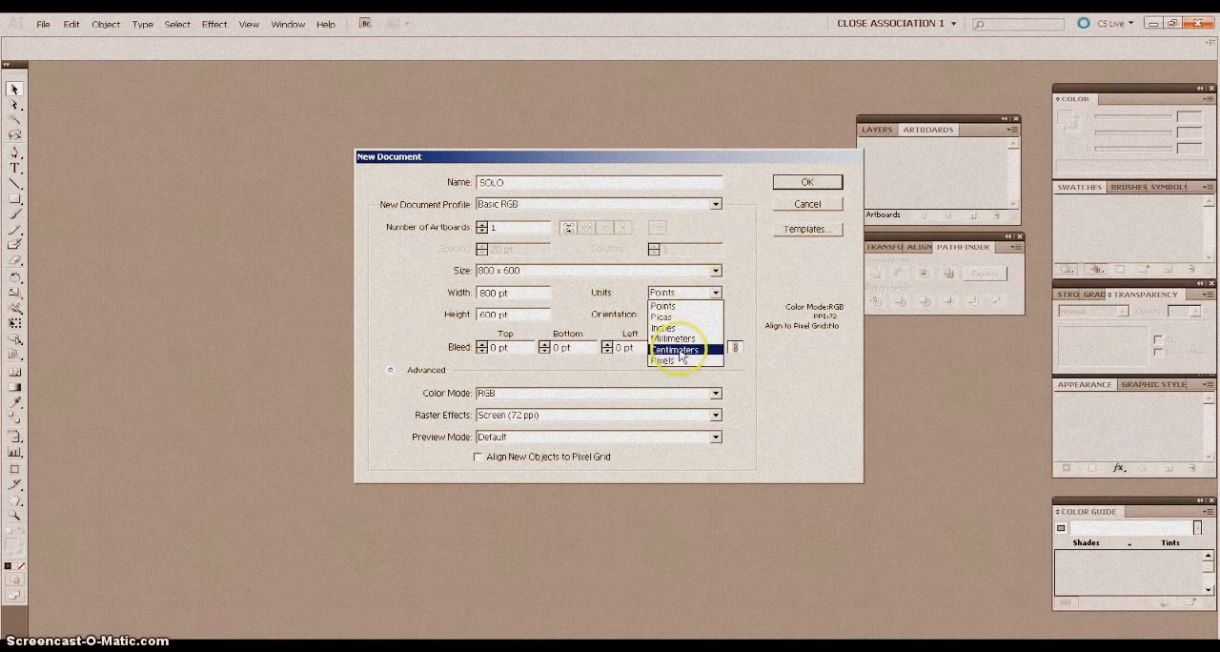
left_click(678, 328)
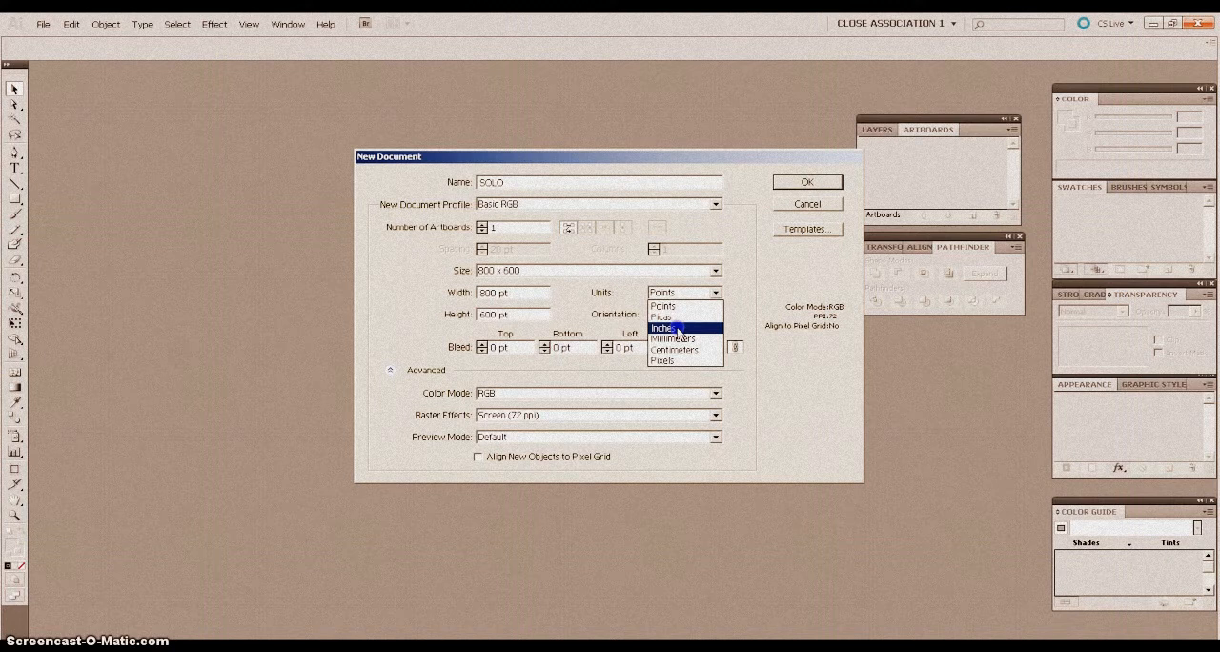
left_click(683, 330)
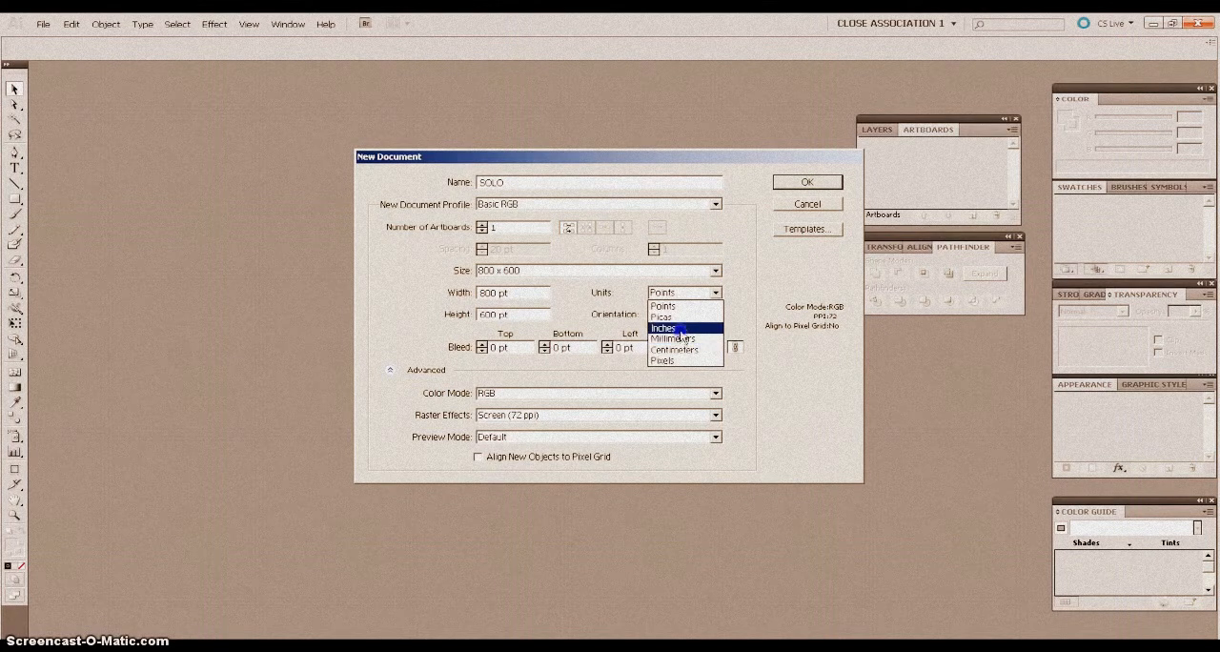
left_click(683, 329)
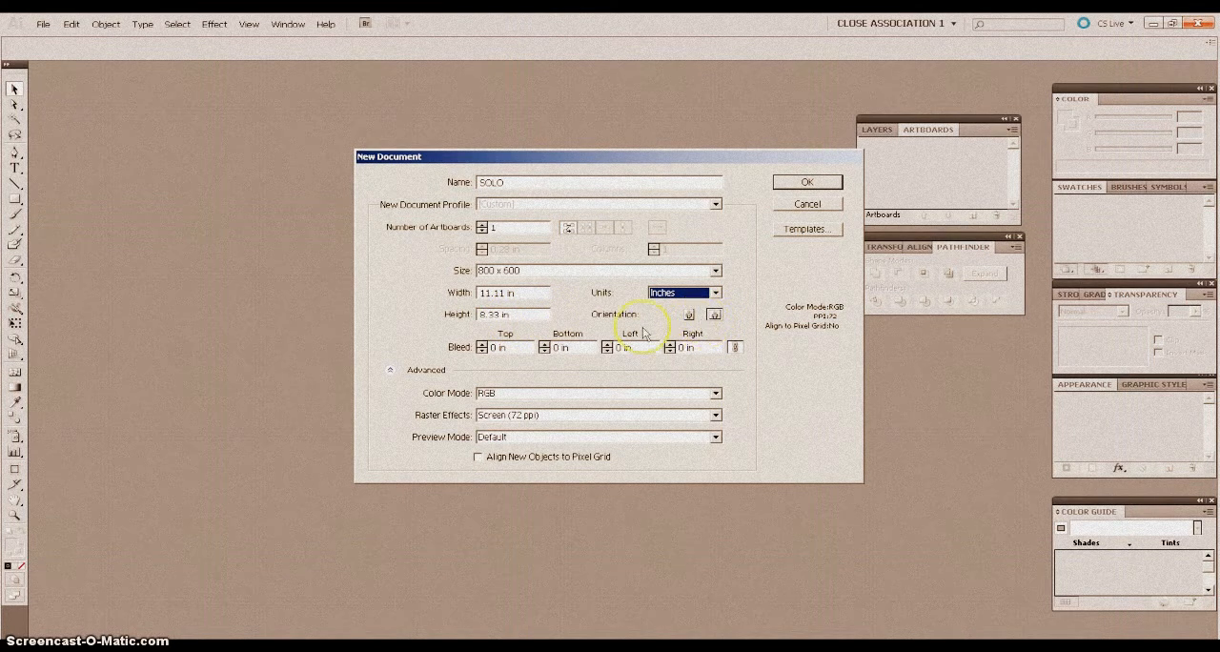
Give the document 2 artboards and High (300 ppi) raster effects, and create it.
left_click(483, 224)
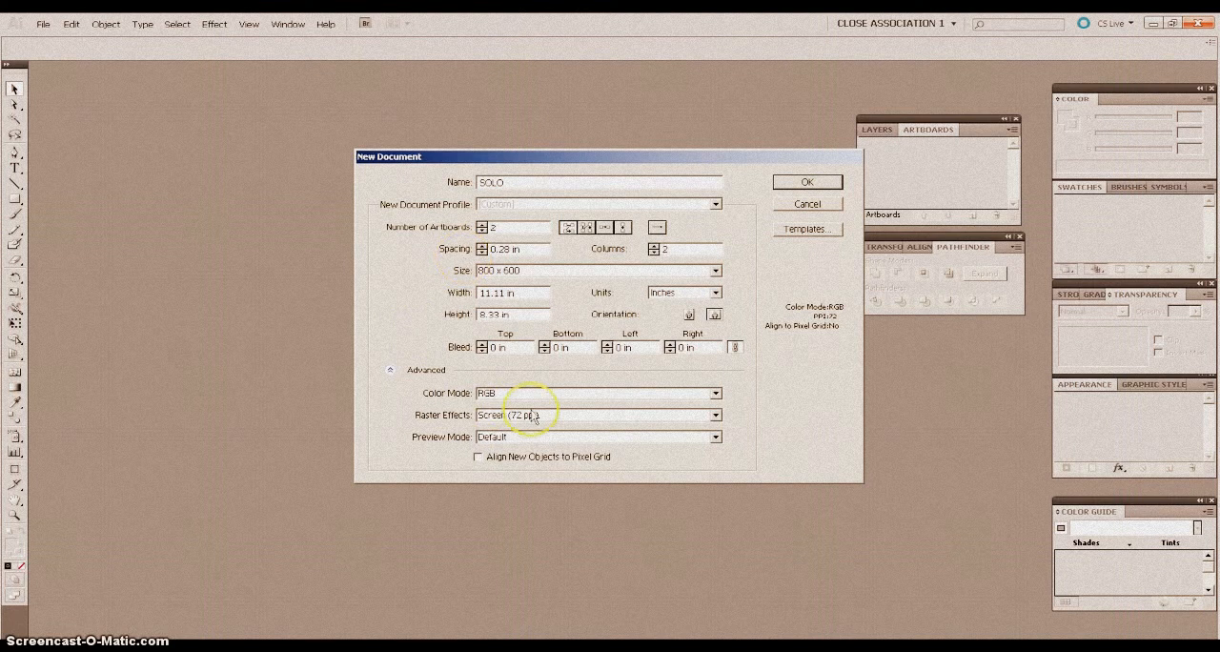
left_click(716, 415)
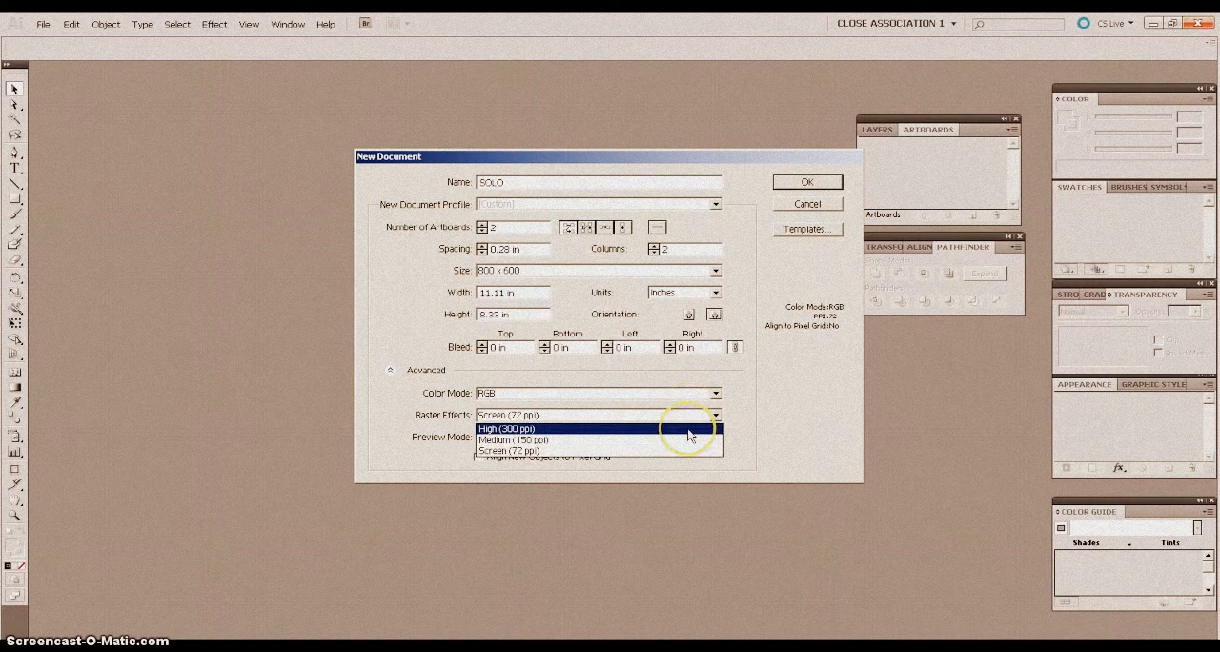
left_click(490, 429)
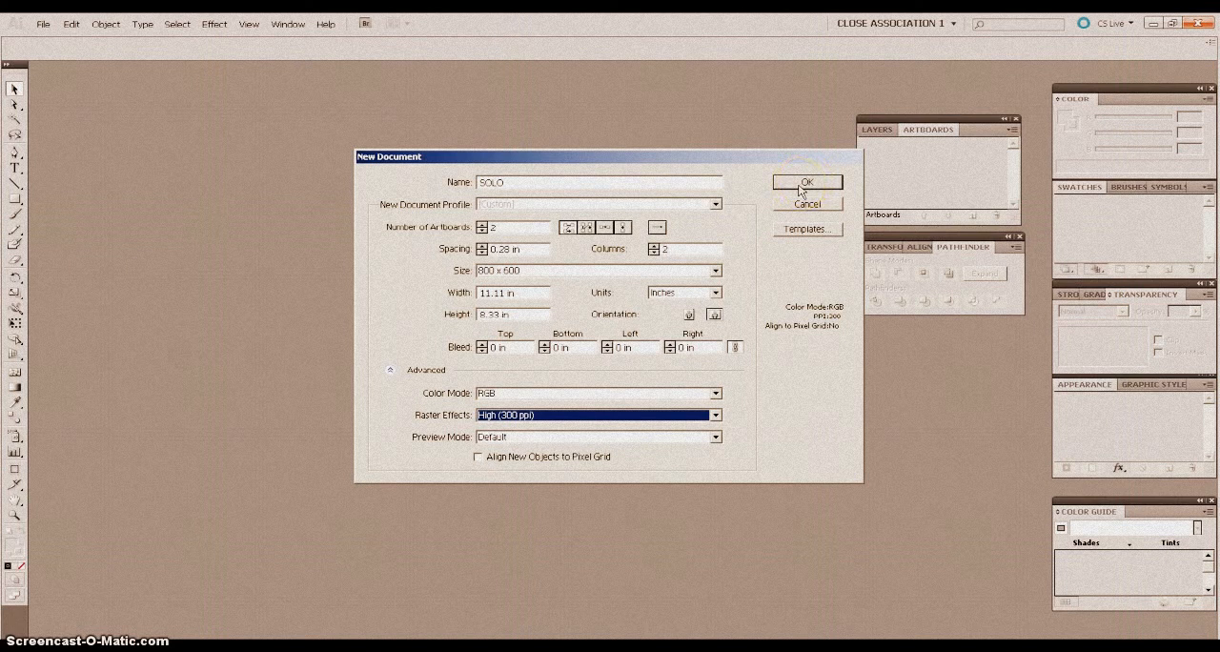
left_click(800, 185)
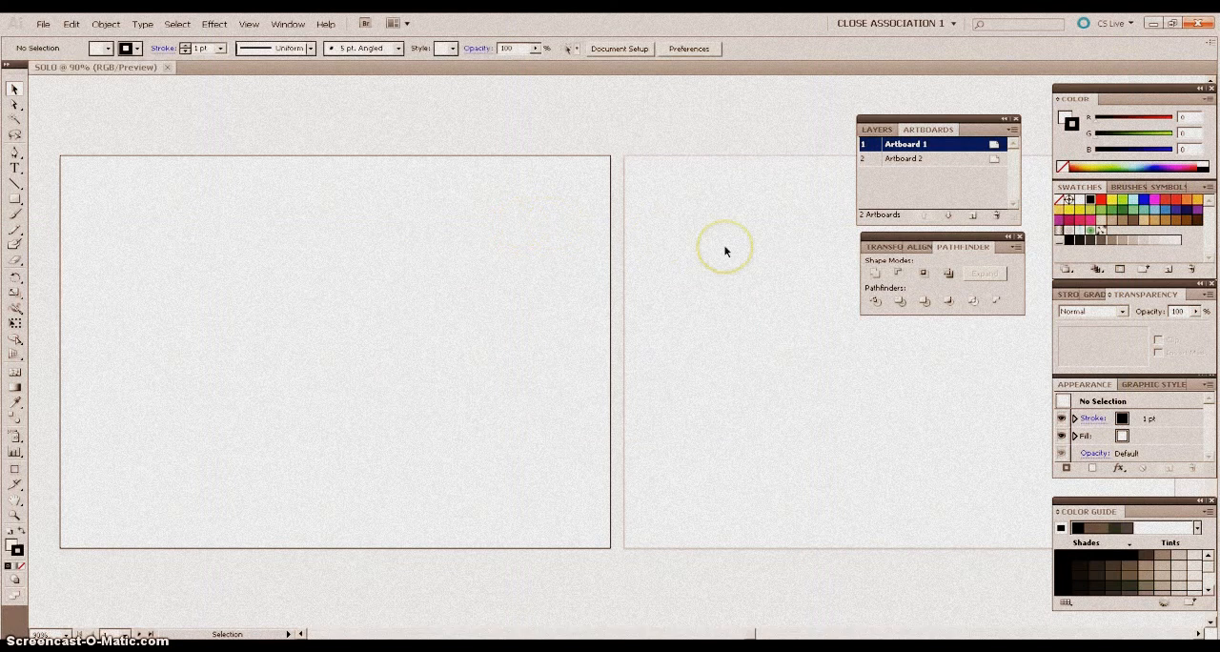
Show the rulers in the SOLO document and make Artboard 1 the active artboard.
key("ctrl+minus")
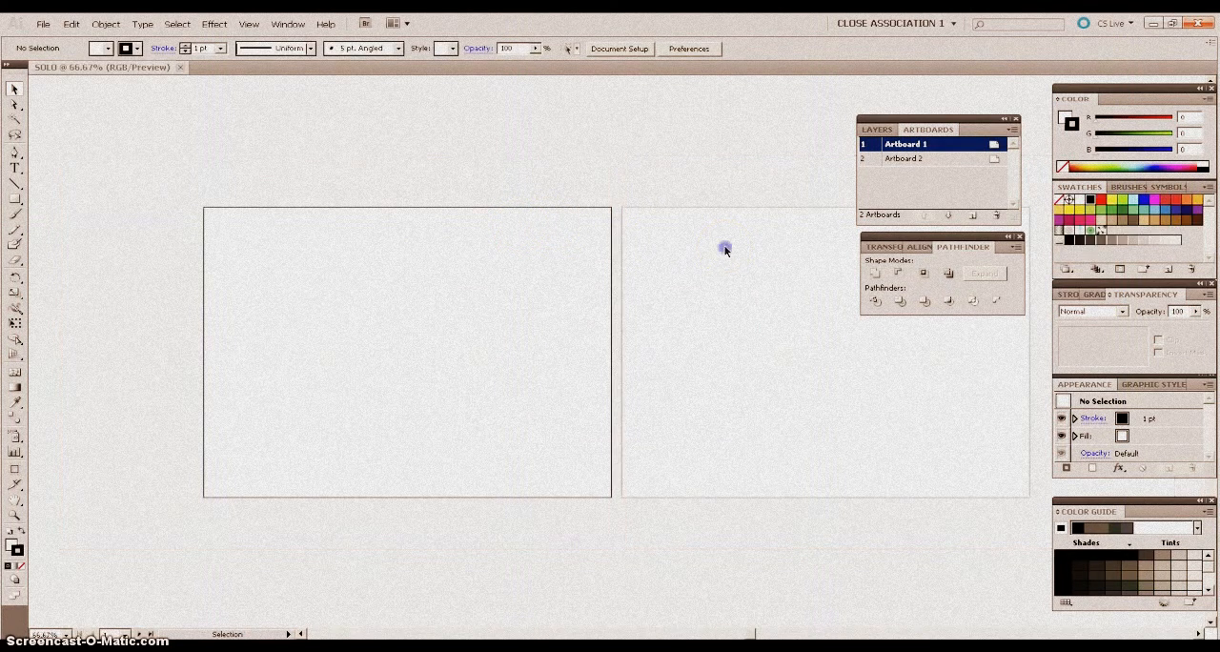
left_click(724, 250)
left_click(558, 252)
left_click(649, 246)
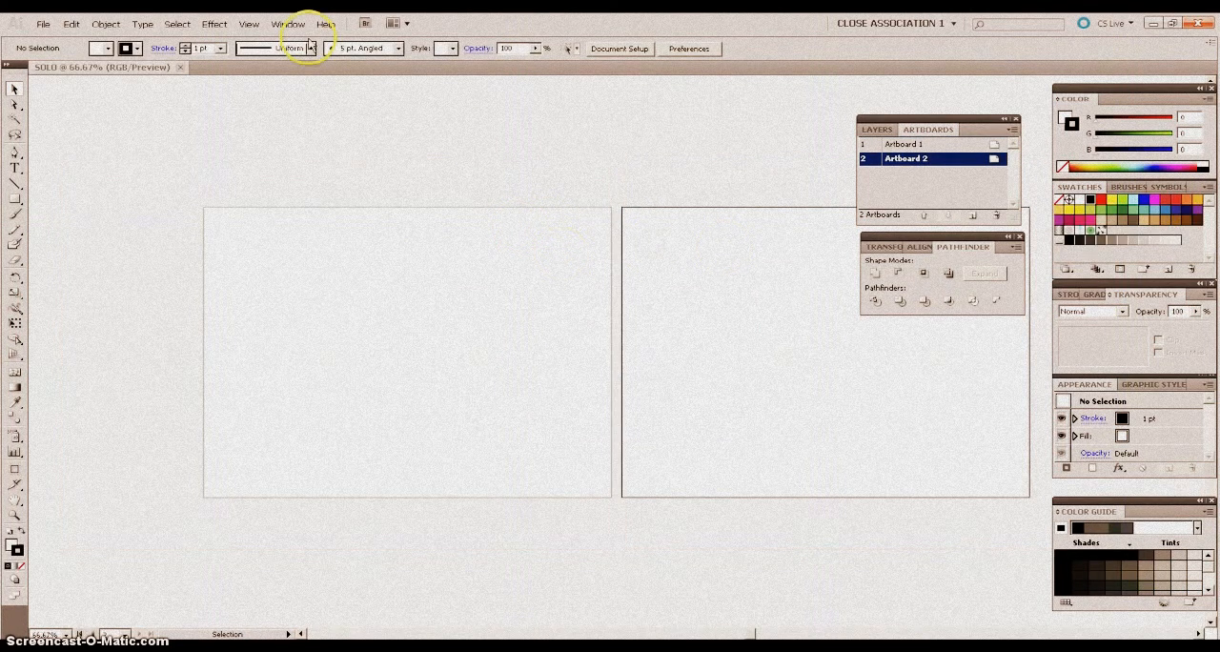
left_click(284, 24)
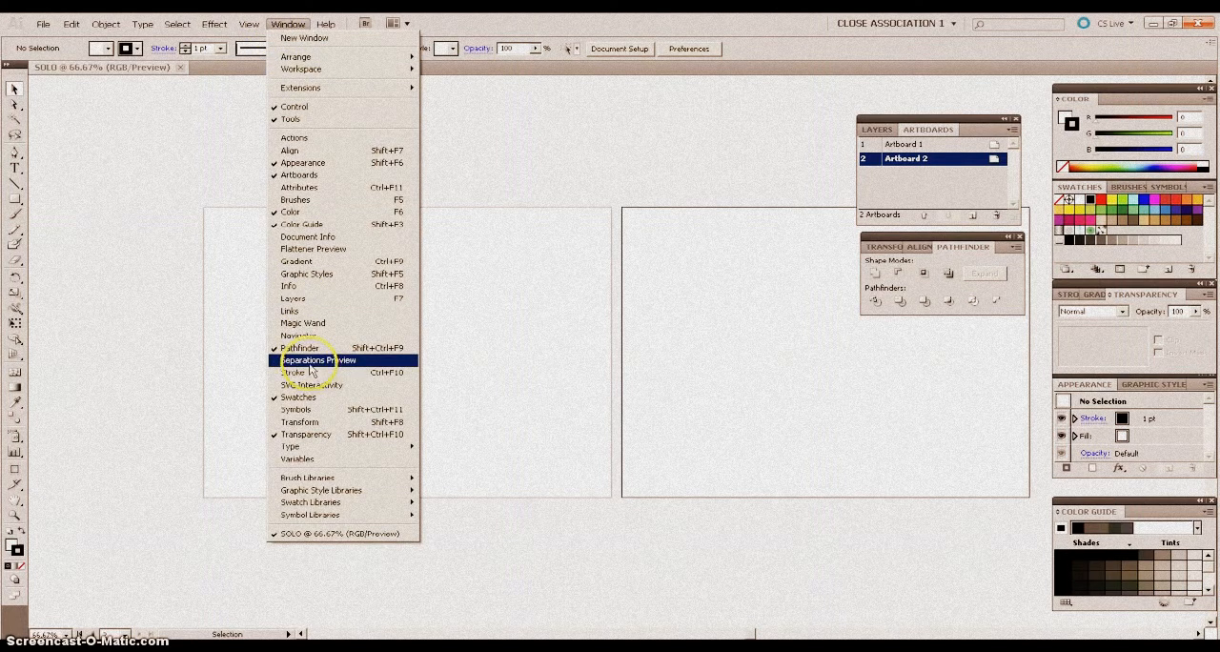
mouse_move(249, 24)
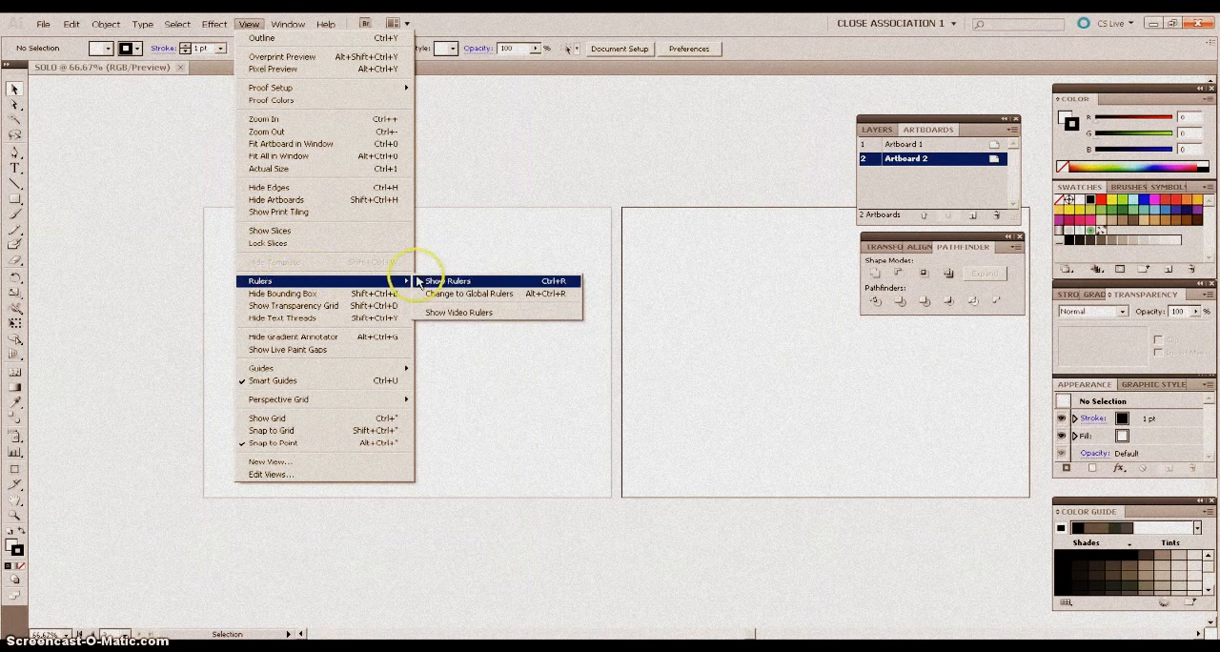
left_click(454, 281)
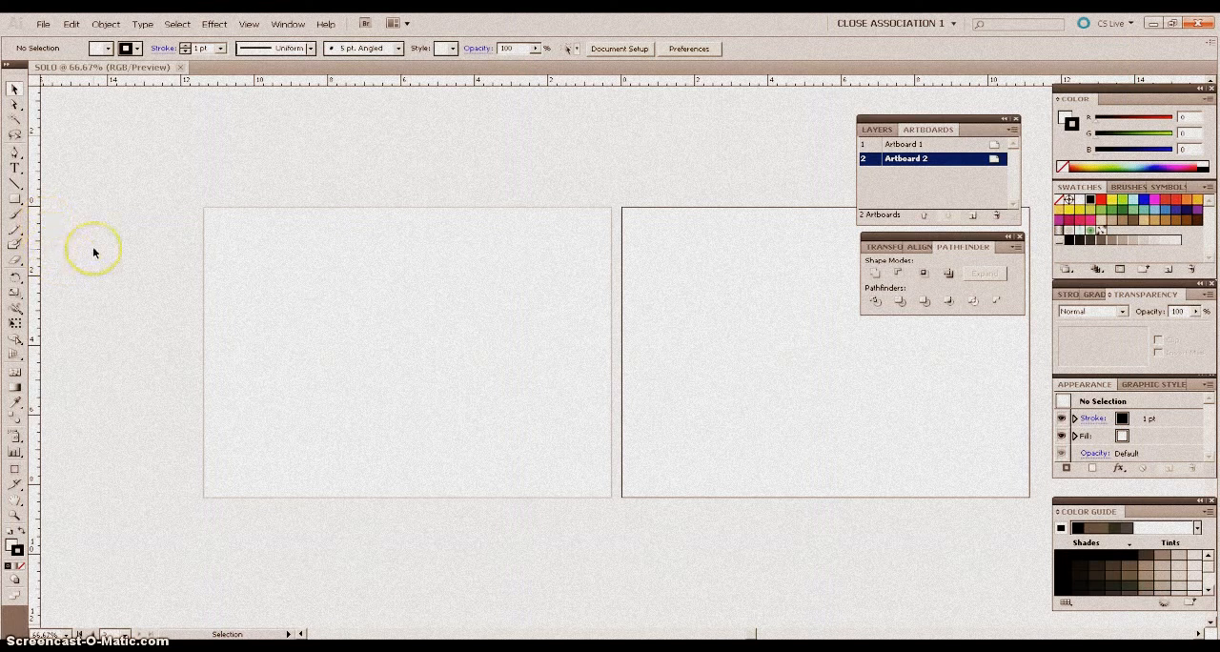
left_click(254, 270)
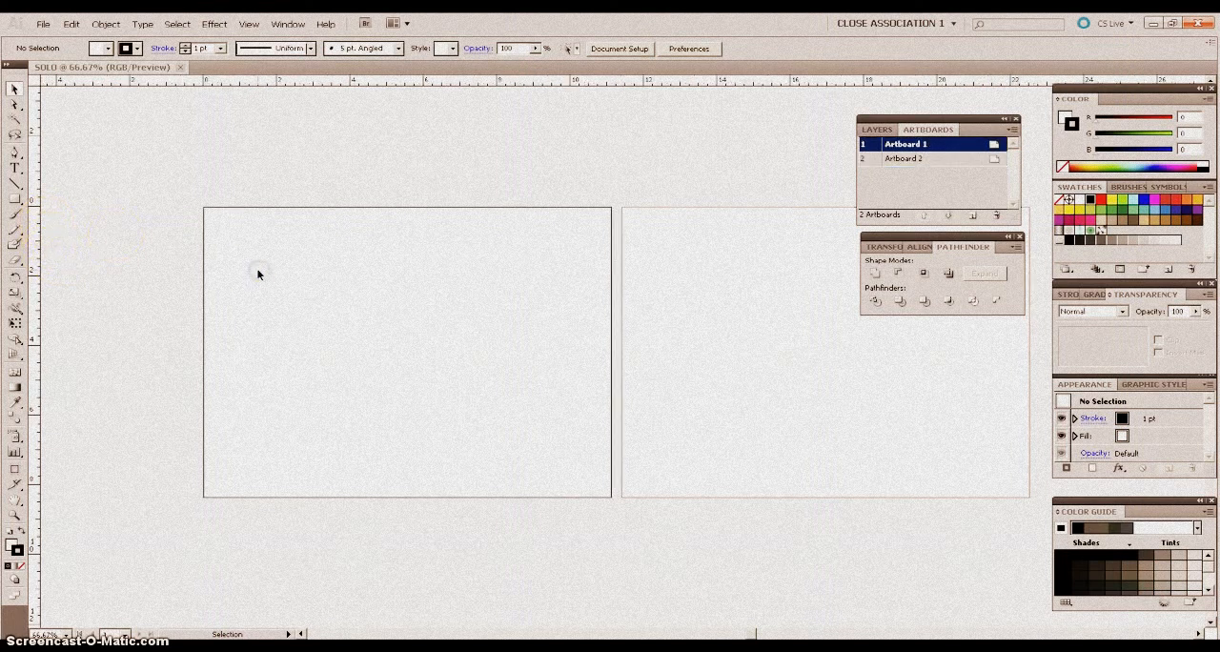
Open the vector file flockofbirds [Converted] from the vectors folder.
left_click(44, 26)
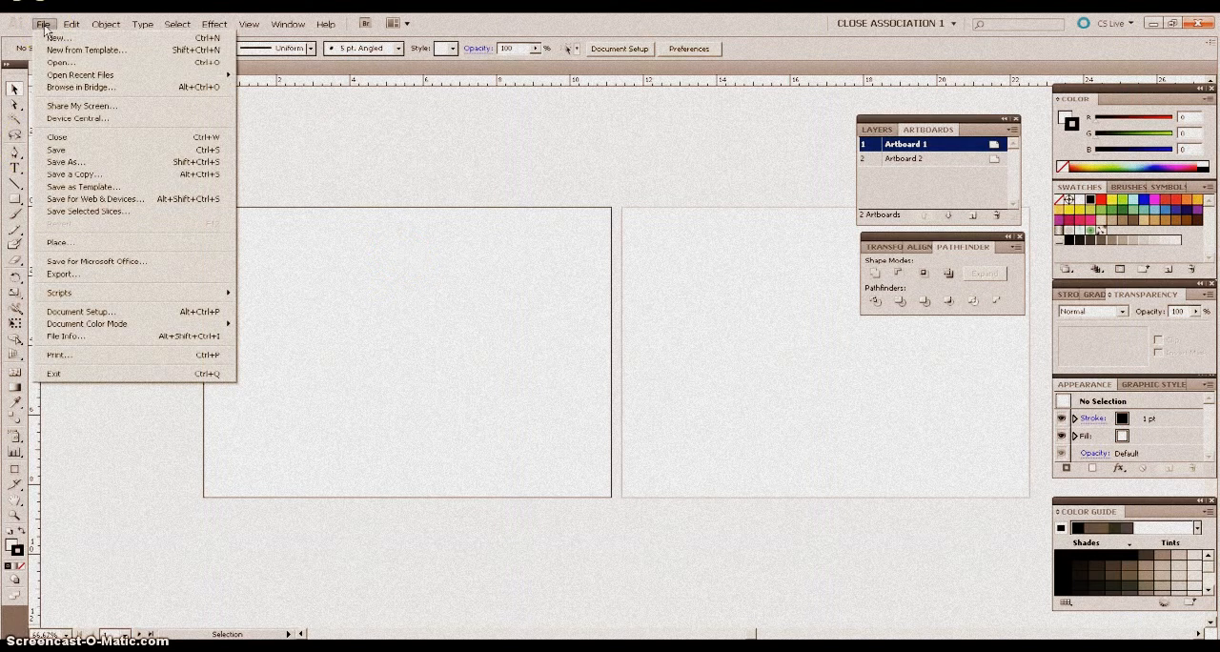
left_click(55, 63)
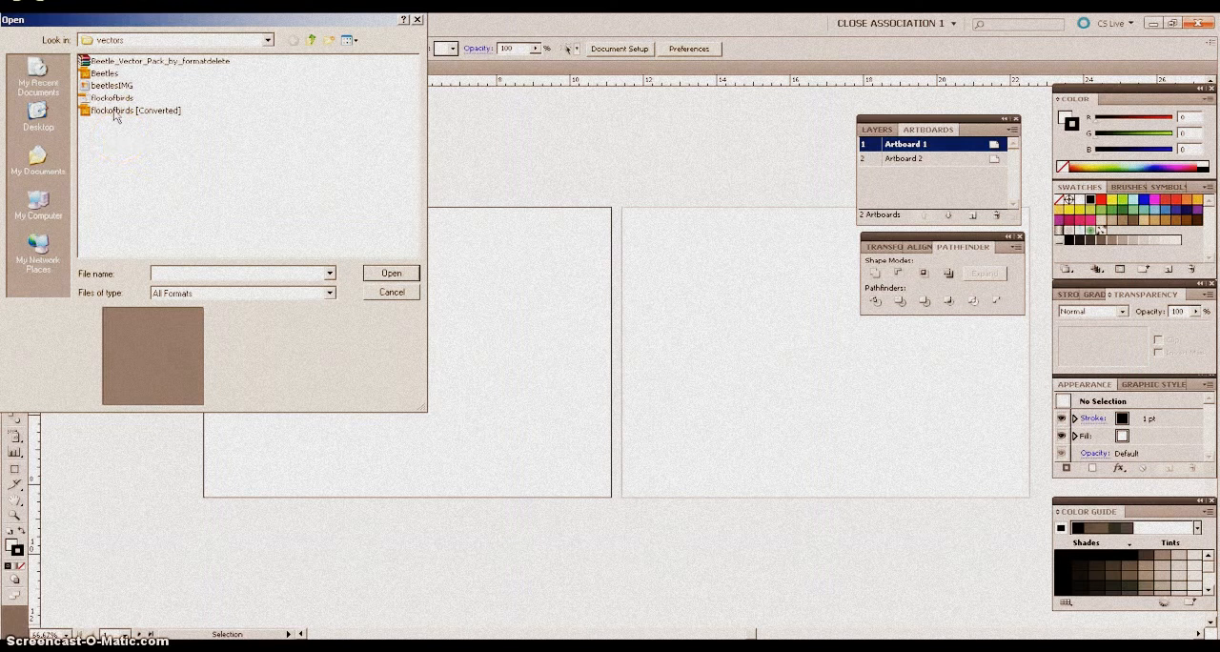
double_click(115, 111)
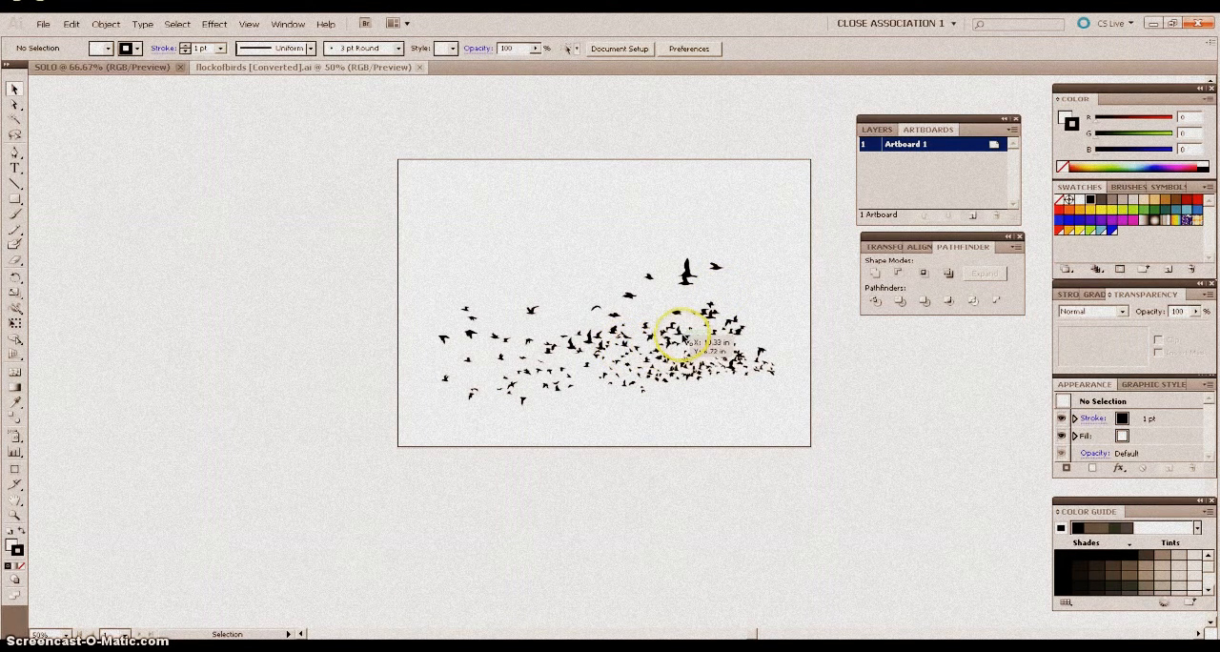
Ungroup the flock of birds into individual objects and clear the selection.
left_click(685, 338)
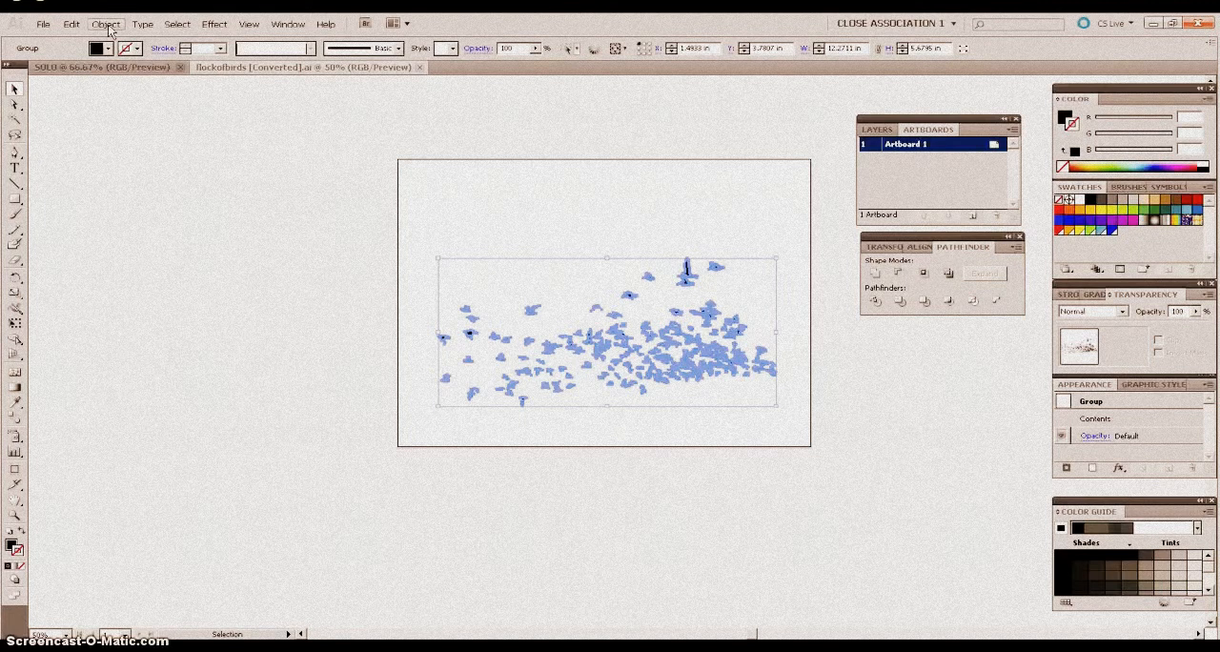
left_click(107, 24)
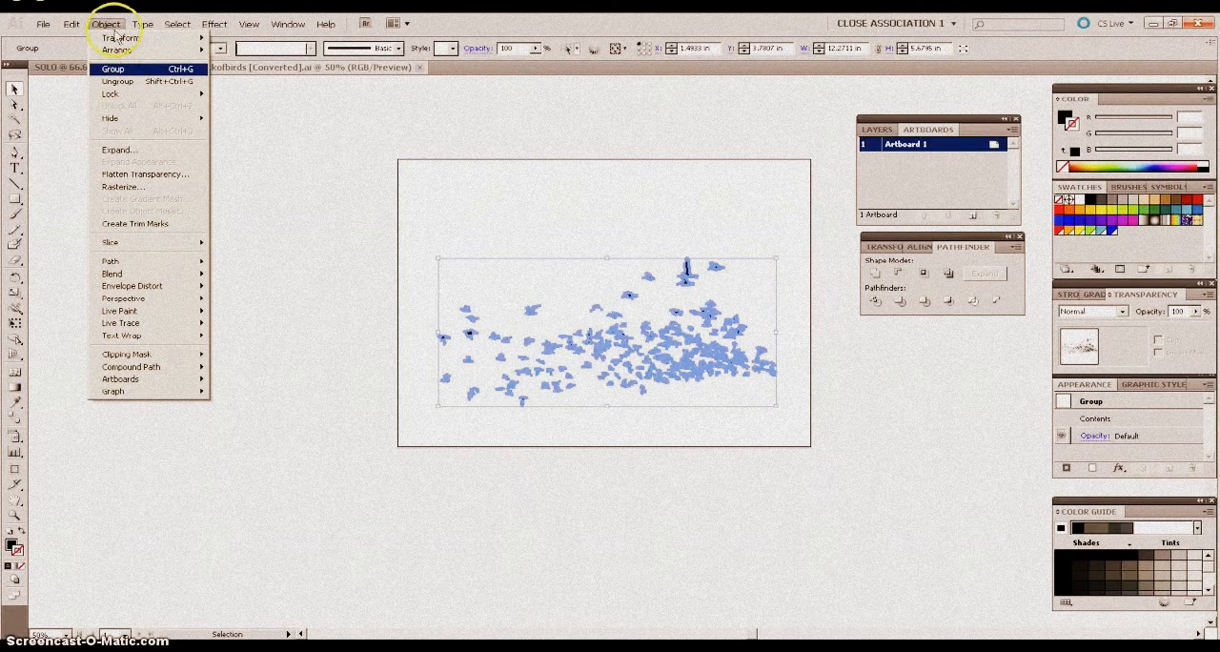
left_click(117, 81)
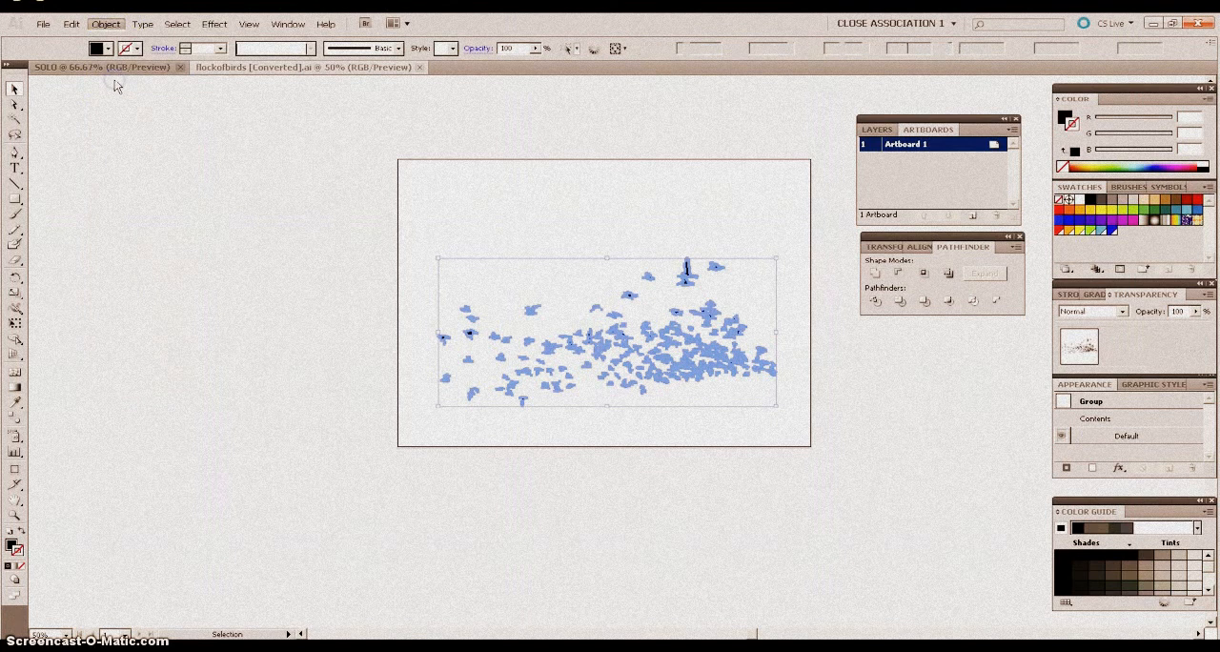
left_click(662, 238)
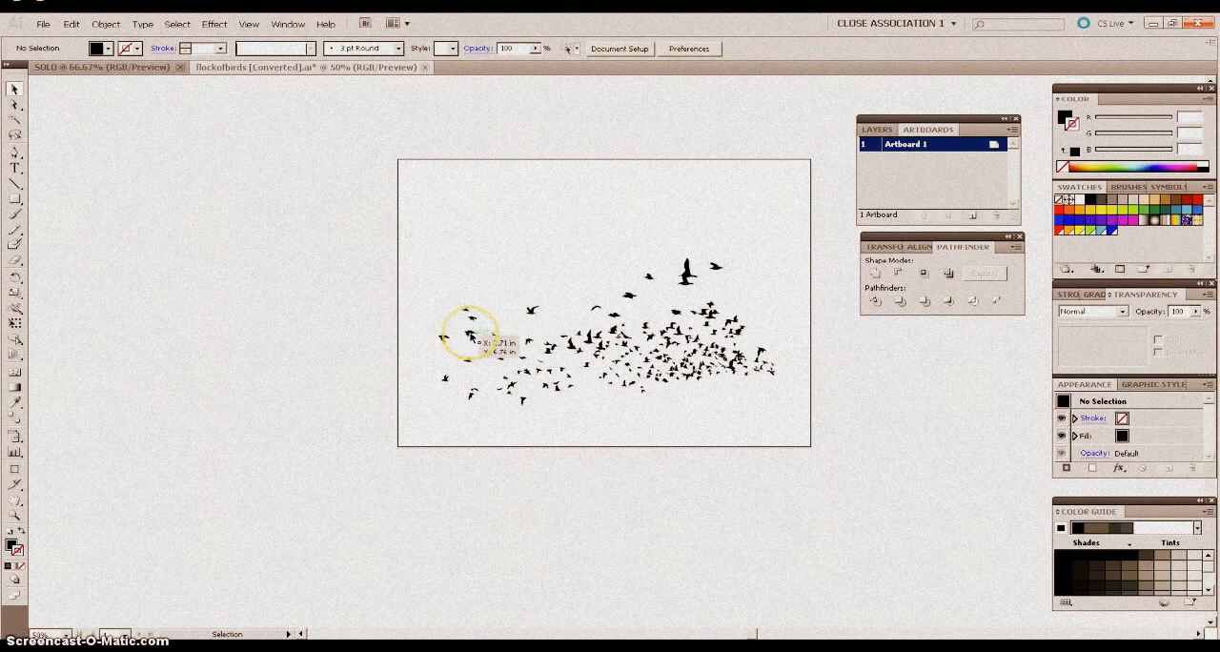
Reposition several individual birds around the upper, middle and lower parts of the flock to spread them out.
left_click_drag(450, 300, 439, 270)
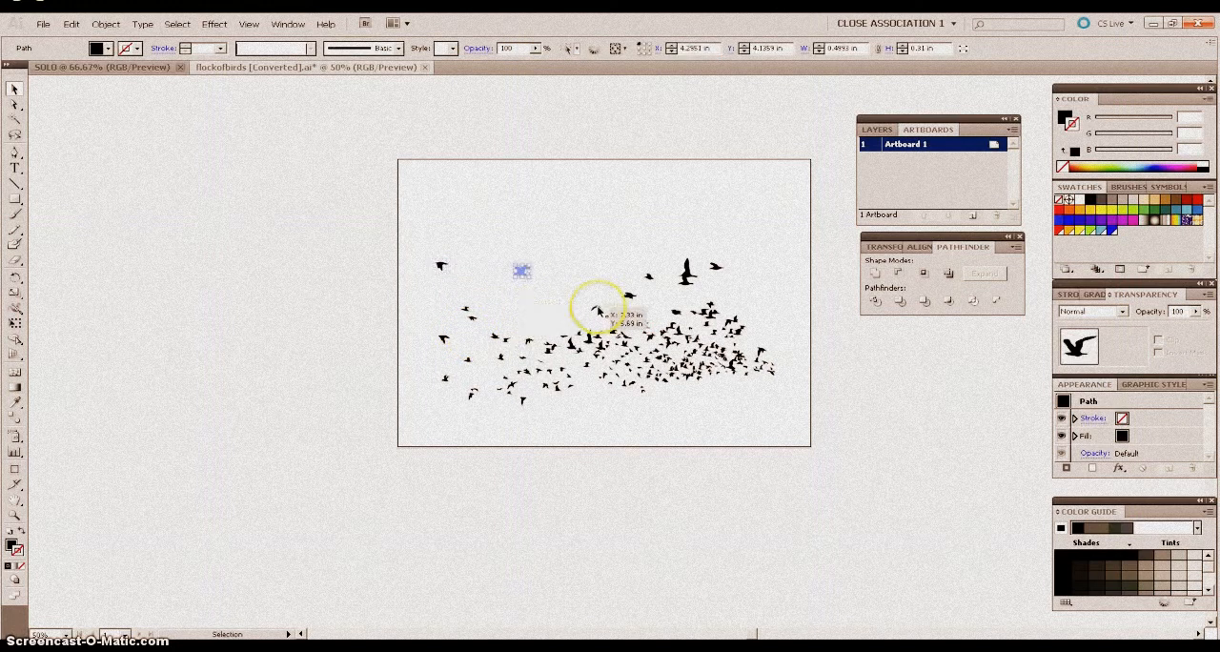
left_click_drag(599, 308, 544, 306)
left_click_drag(616, 332, 602, 393)
left_click_drag(629, 354, 655, 395)
left_click_drag(525, 368, 510, 315)
left_click_drag(627, 299, 616, 267)
left_click(577, 253)
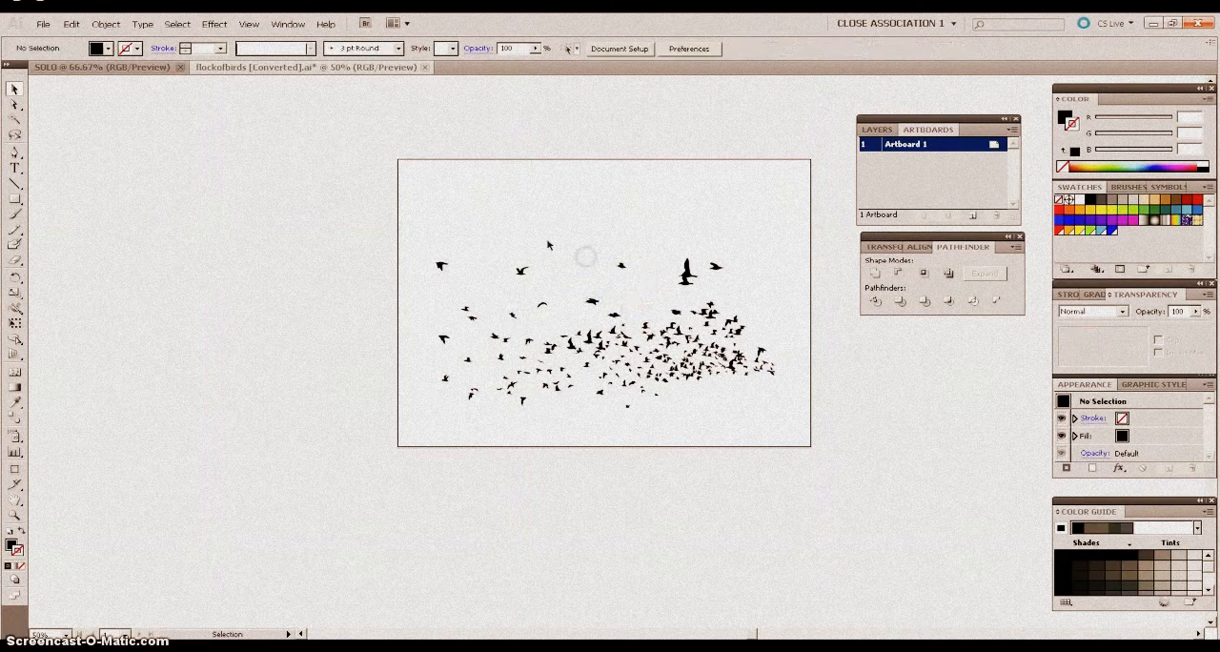
Delete a single small bird above the middle of the flock.
left_click(645, 323)
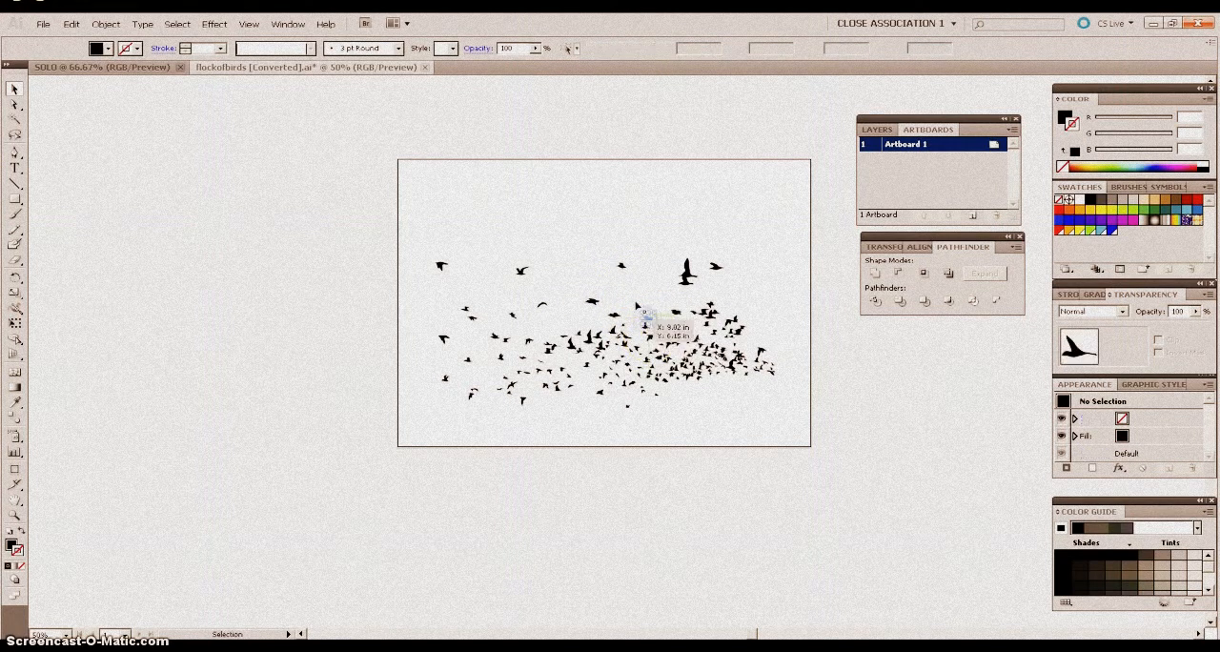
key("Delete")
left_click(591, 315)
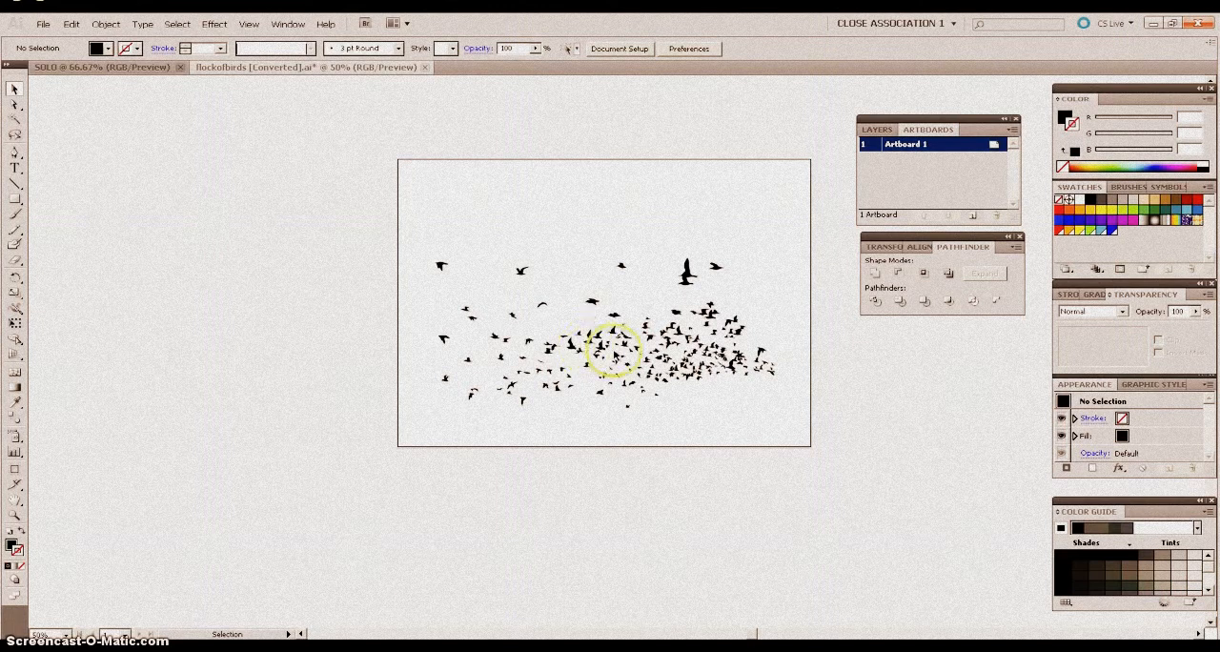
Move the small bird beside the largest bird slightly downward, closer to the flock, and deselect it.
left_click(621, 266)
left_click_drag(621, 266, 626, 284)
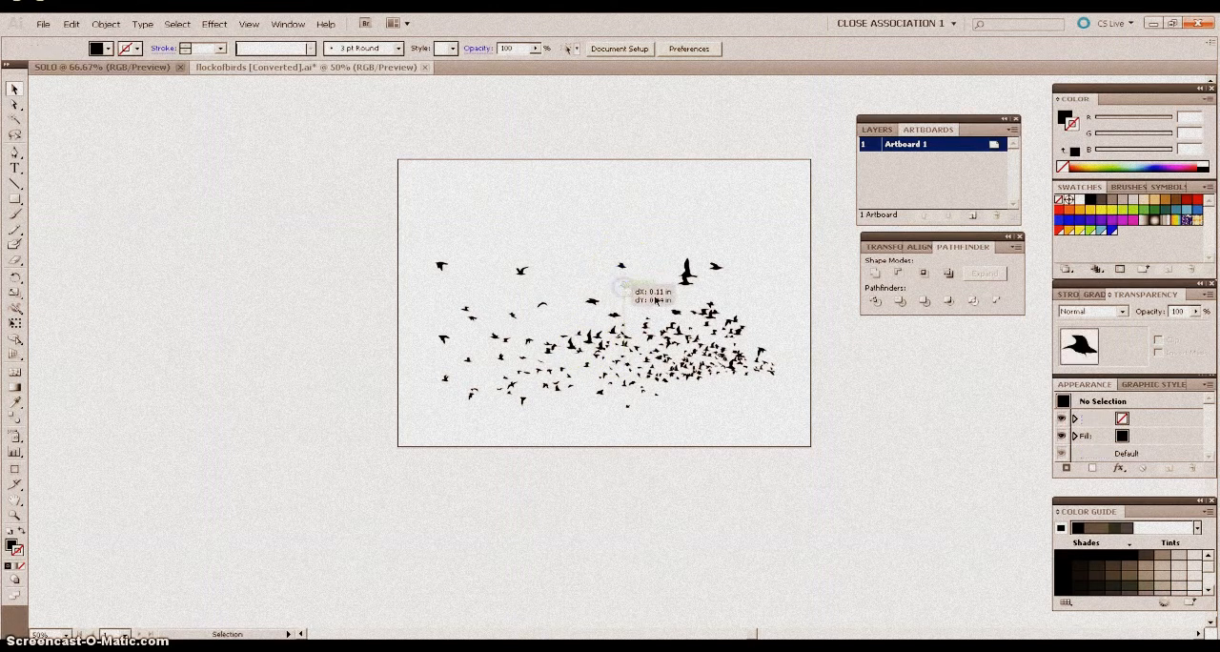
left_click(592, 233)
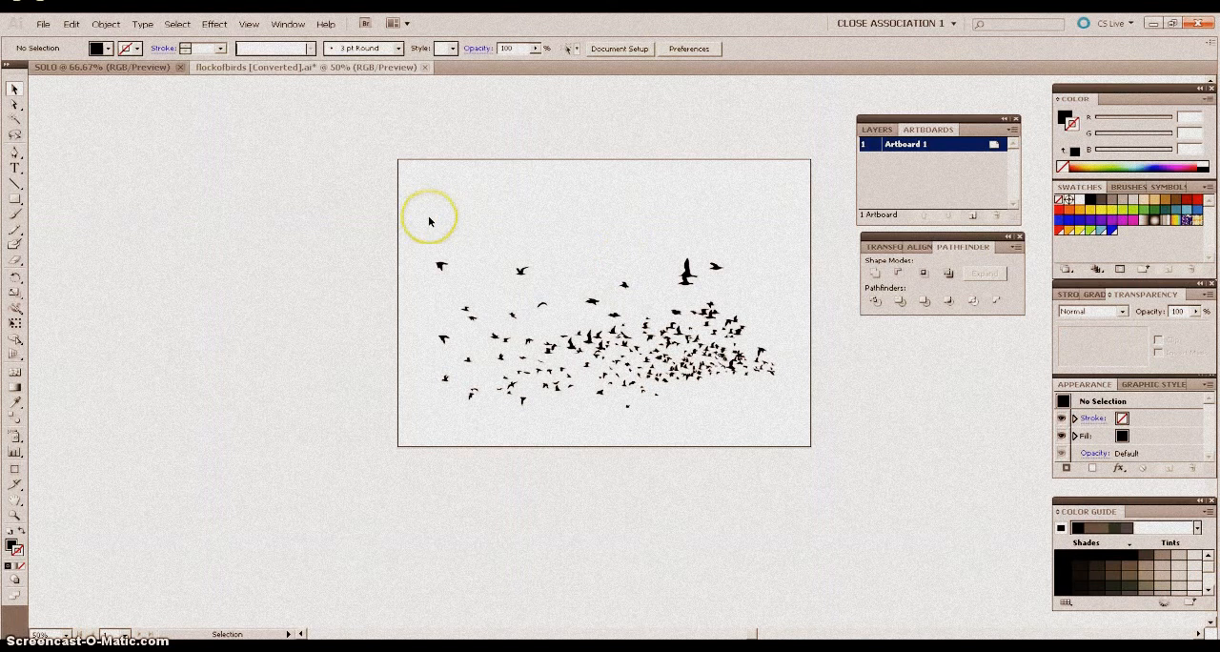
Select all the birds in the flock and combine them into one group.
left_click_drag(416, 220, 796, 426)
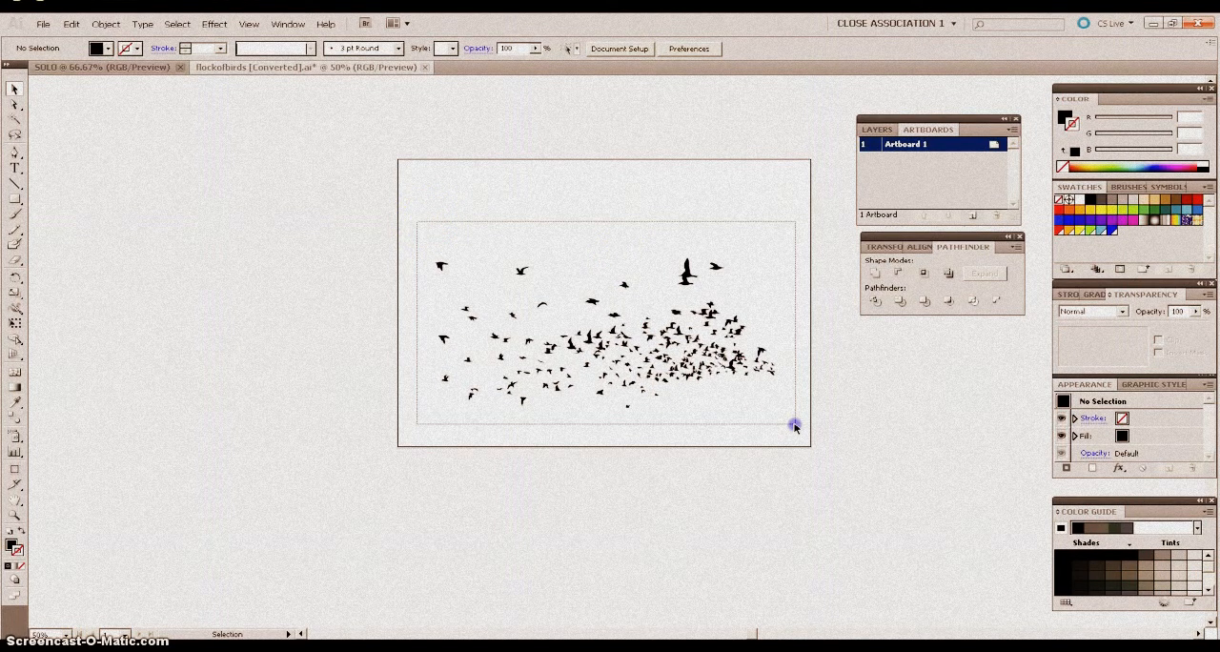
left_click_drag(796, 426, 795, 419)
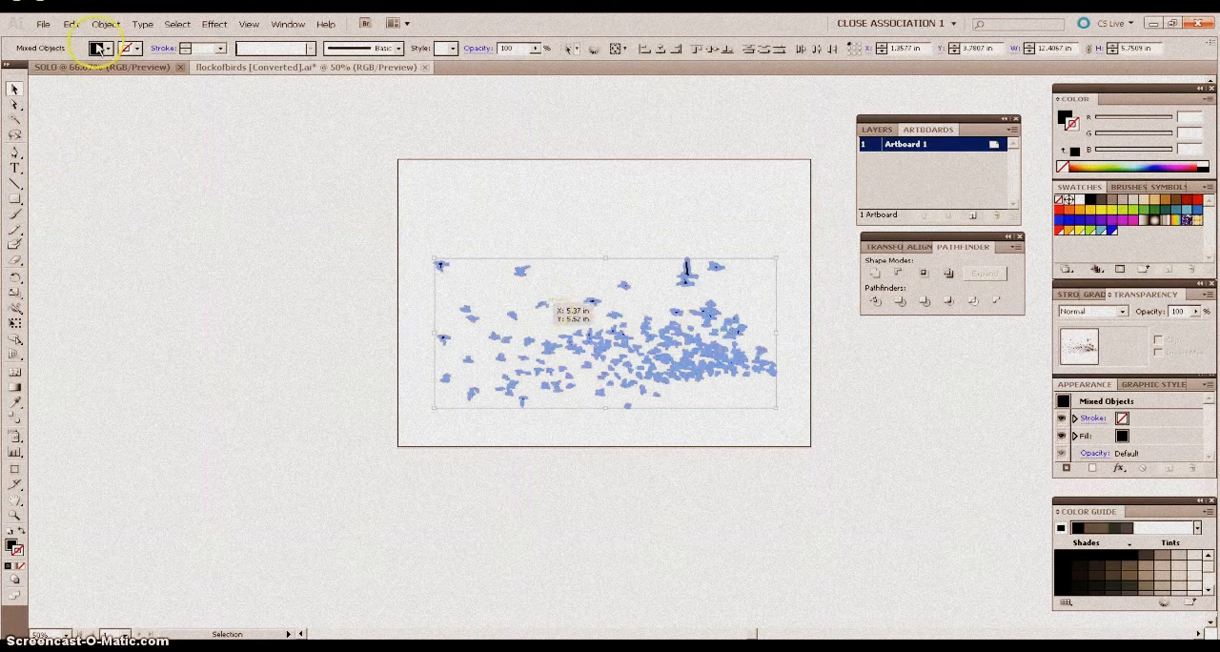
left_click(106, 23)
left_click(111, 69)
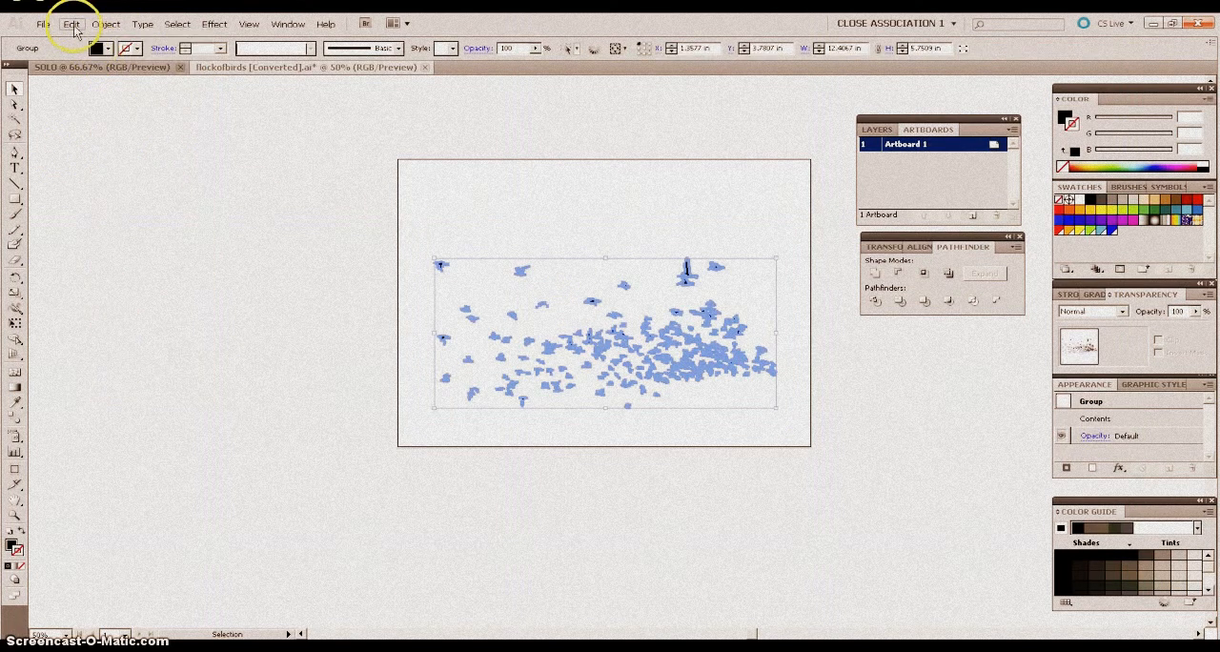
Cut the grouped flock and paste it in front in the SOLO document.
left_click(71, 24)
left_click(124, 66)
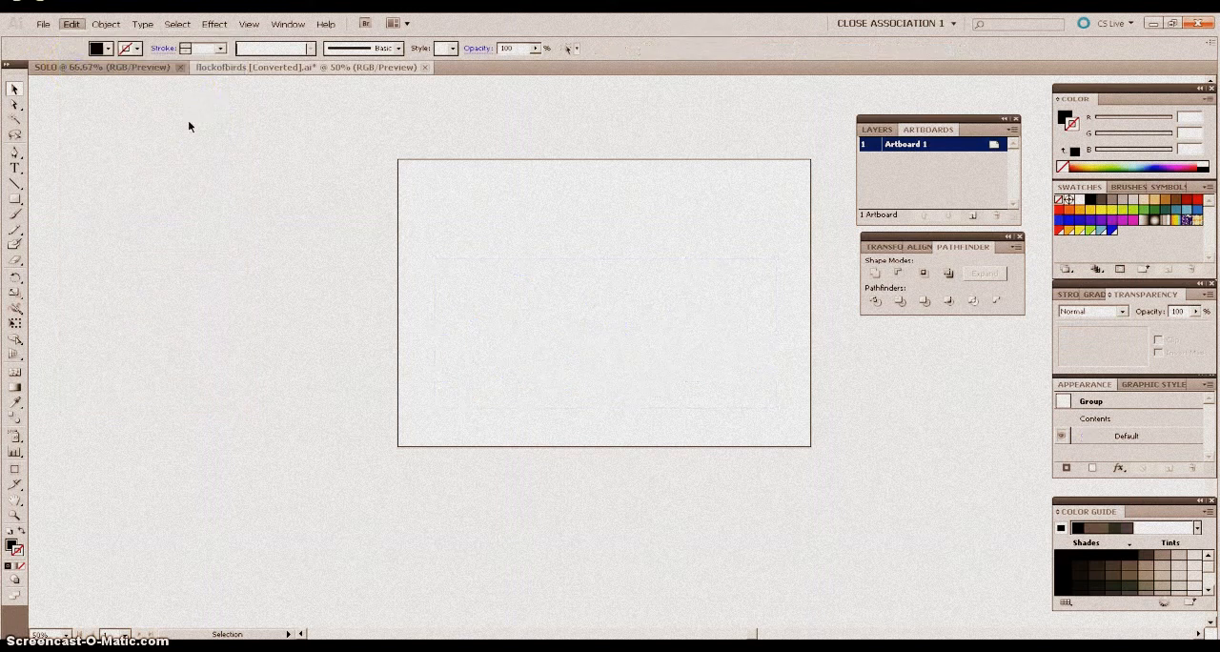
left_click(150, 67)
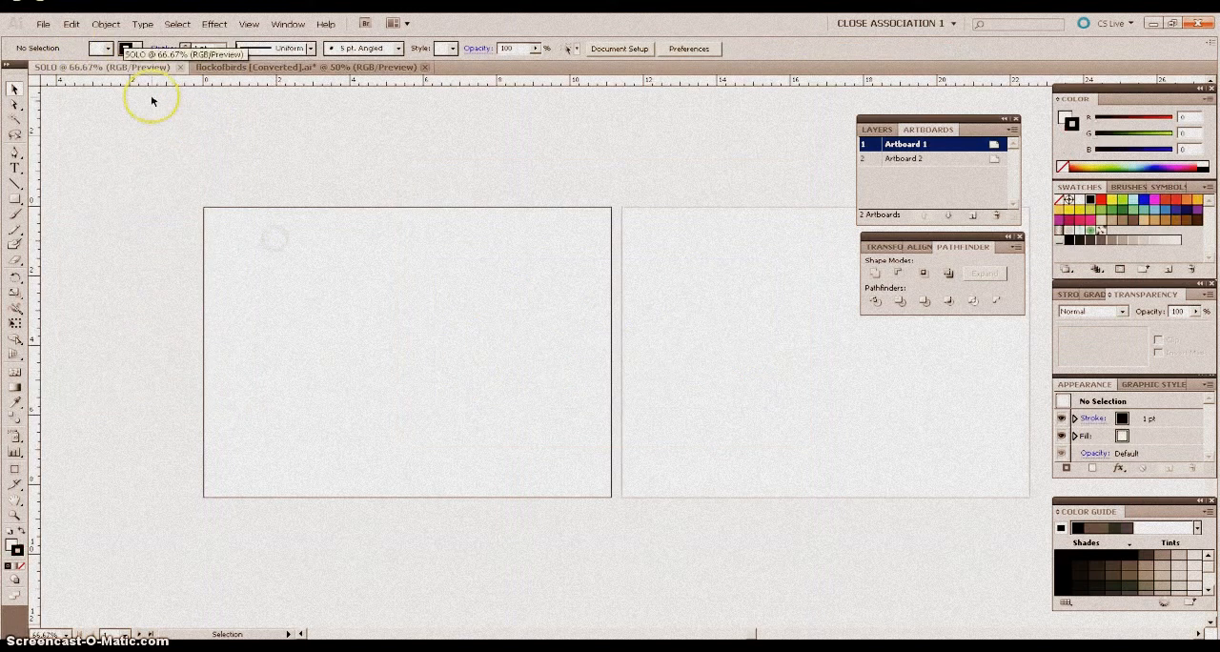
left_click(71, 23)
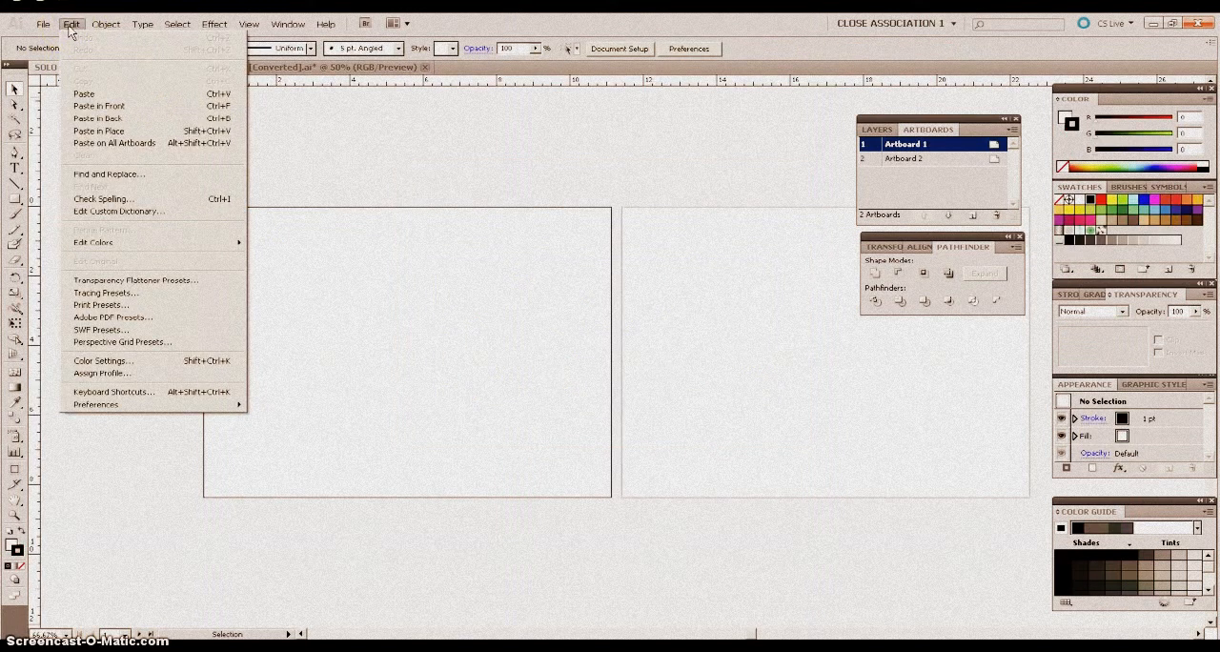
left_click(93, 111)
left_click(537, 404)
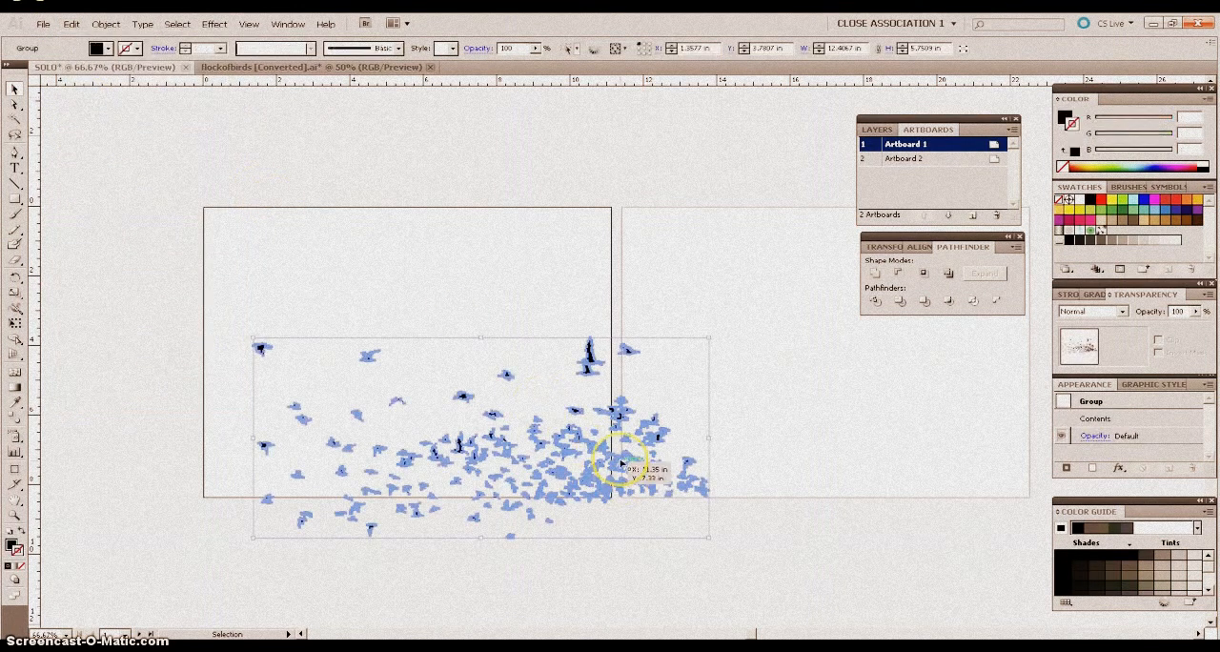
Scale the flock down to about 8.7 by 4.0 in, position it within Artboard 1, and deselect it.
left_click_drag(602, 457, 503, 348)
left_click_drag(591, 335, 470, 329)
left_click_drag(378, 339, 488, 345)
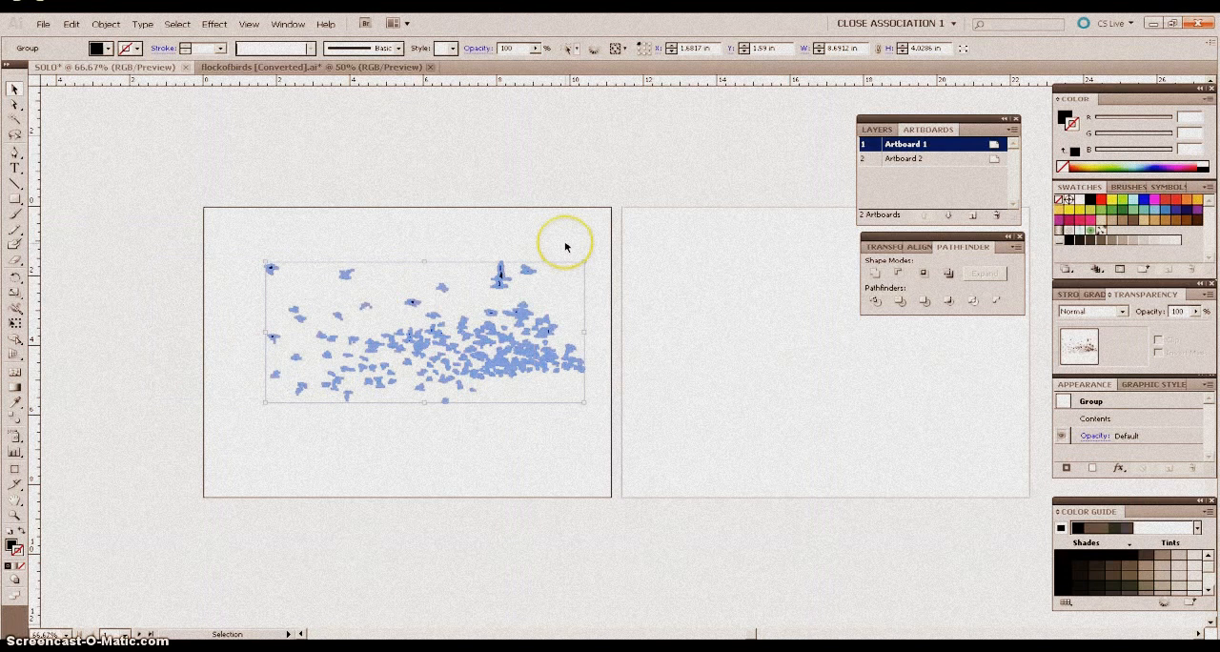
left_click(553, 226)
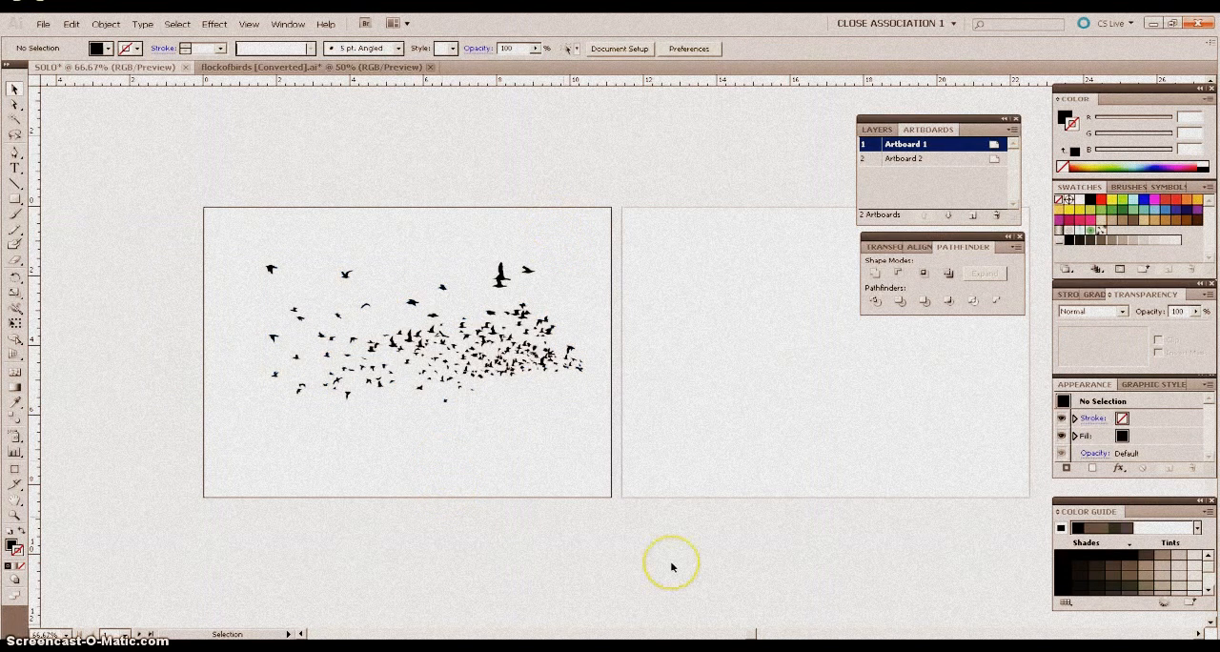
Create an area text frame about 9.8 by 5.6 in on Artboard 2 and enter the text SOLO.
left_click_drag(751, 634, 759, 634)
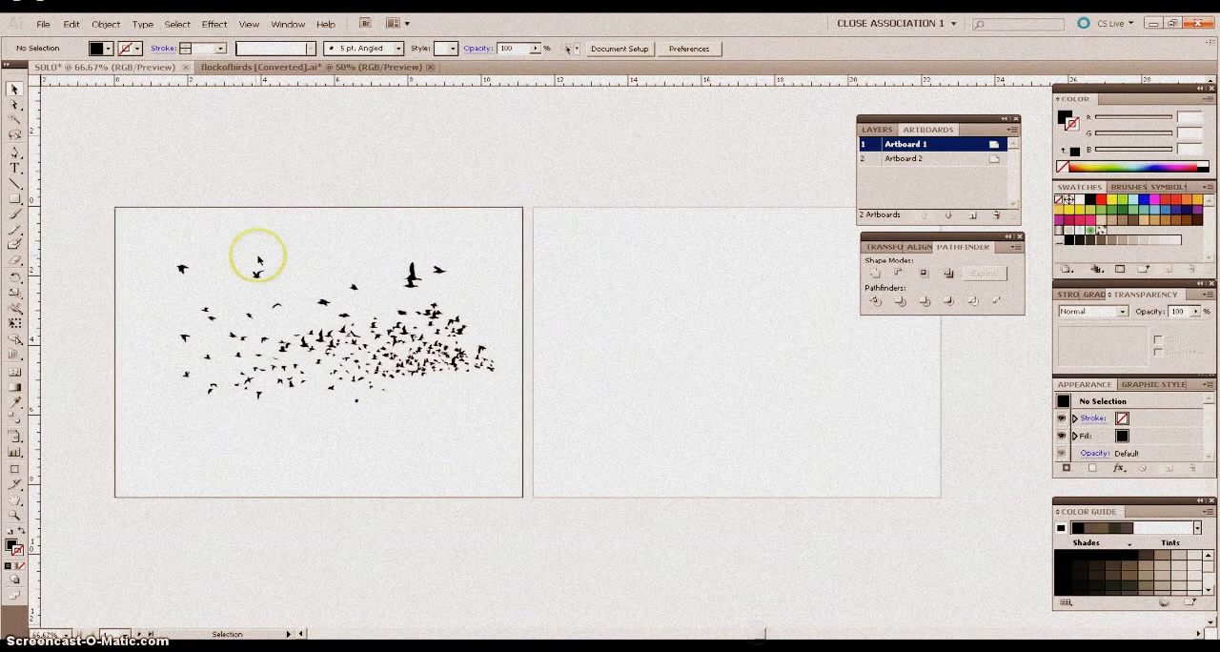
left_click(16, 171)
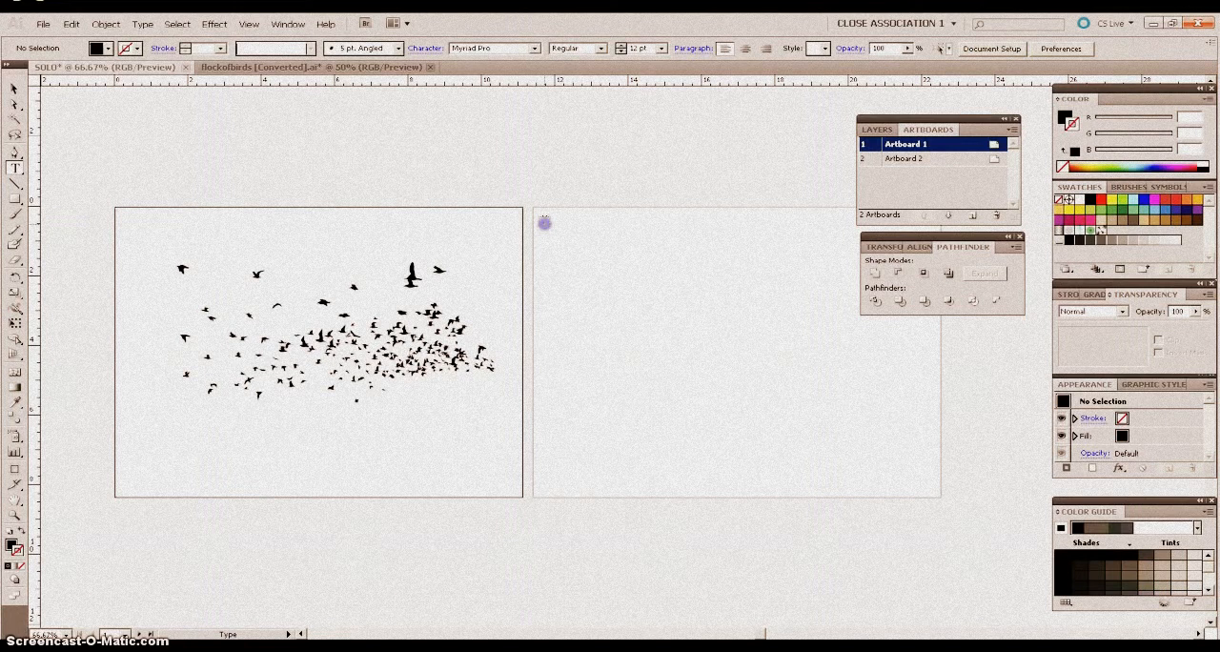
left_click_drag(545, 222, 902, 418)
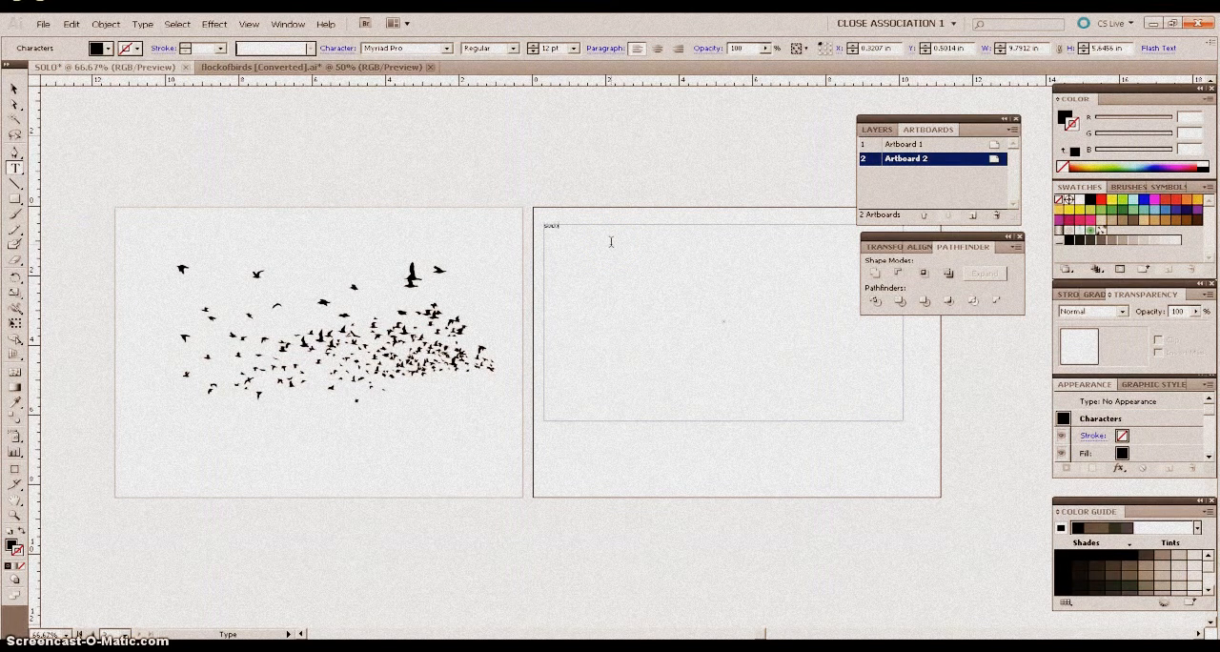
Format the word SOLO with a 60 pt font size and the Bold style of Myriad Pro.
left_click_drag(563, 226, 523, 223)
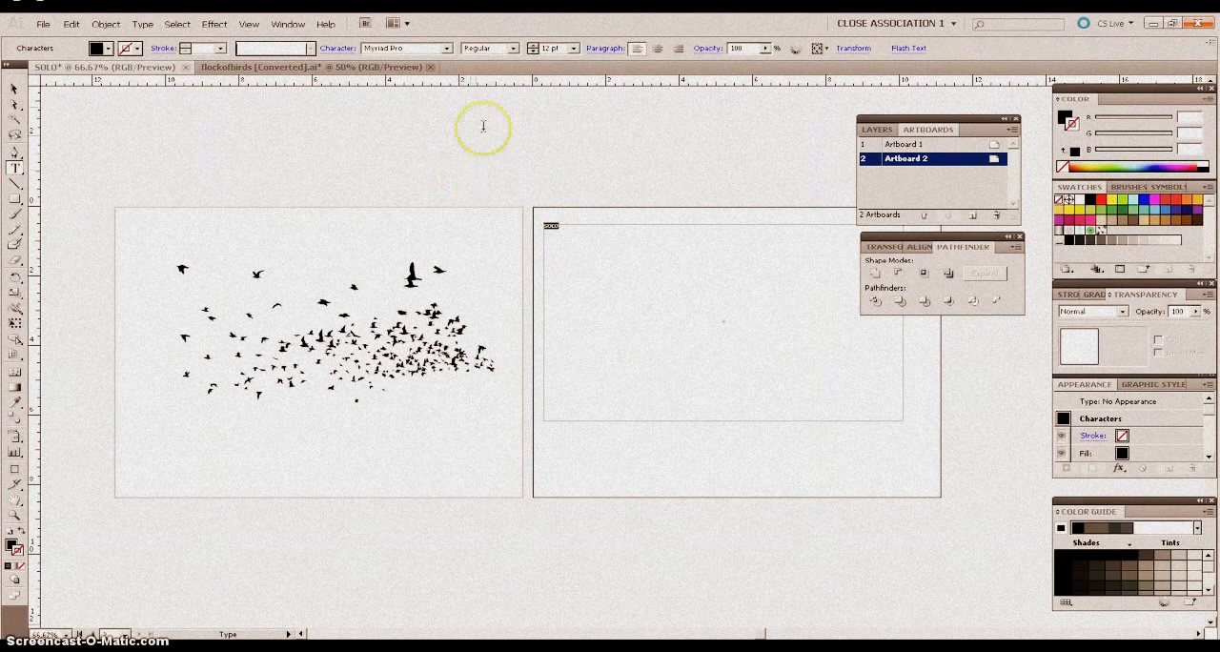
left_click(572, 47)
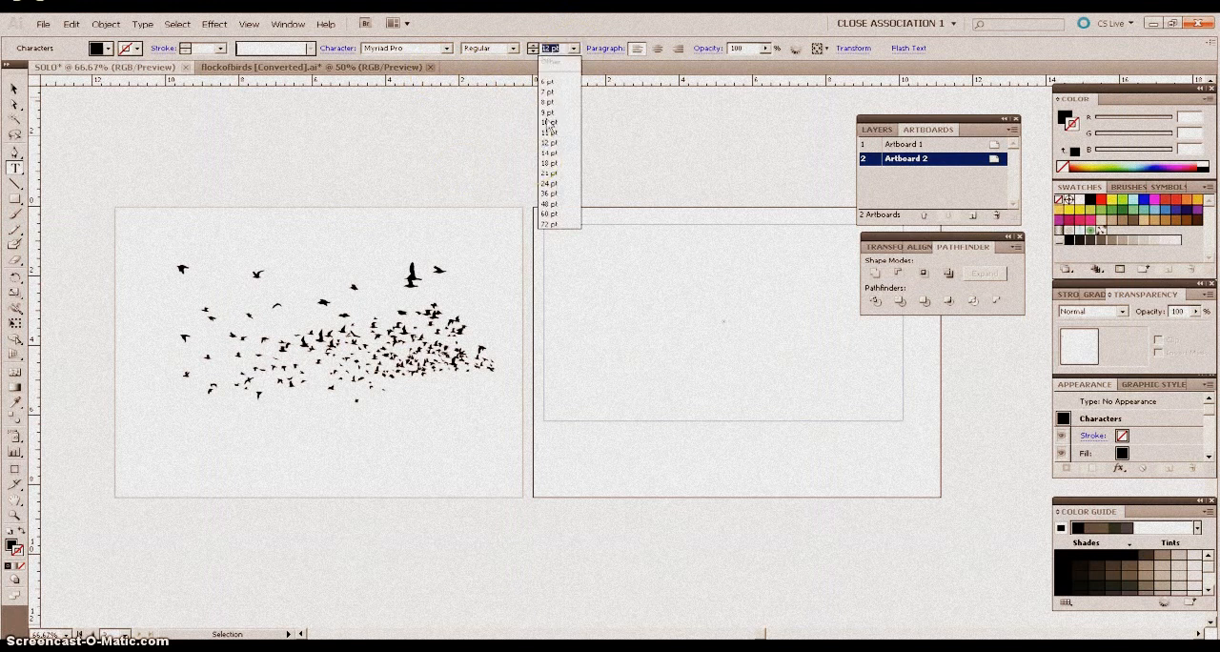
left_click(551, 213)
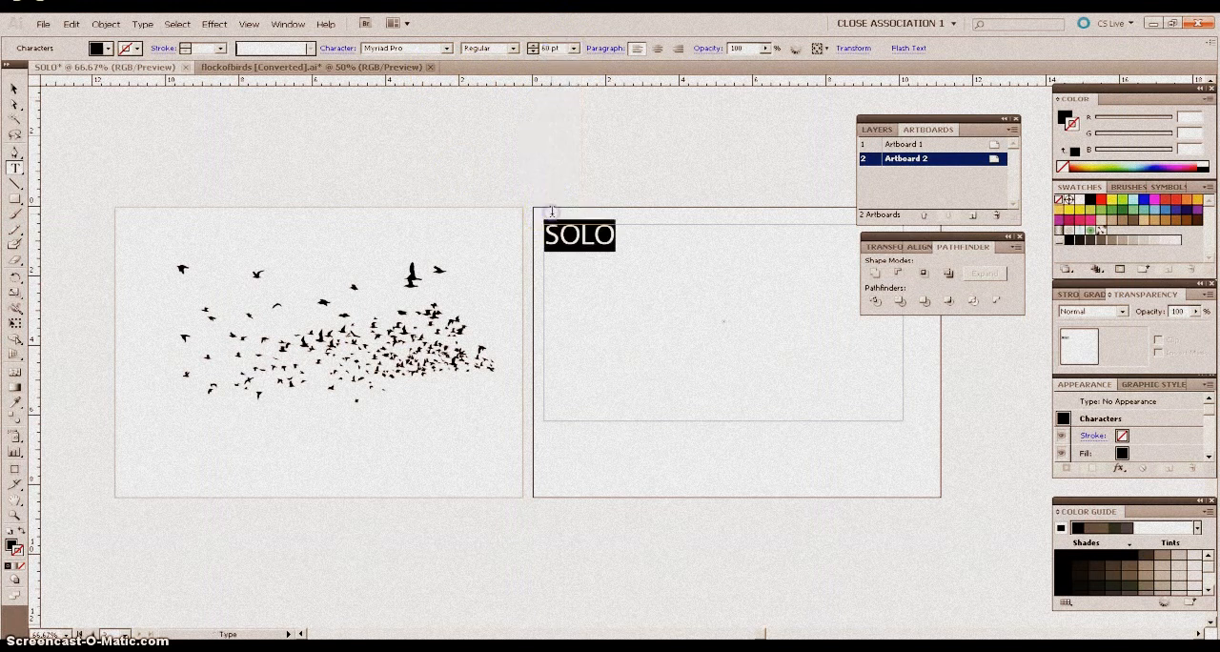
left_click(512, 49)
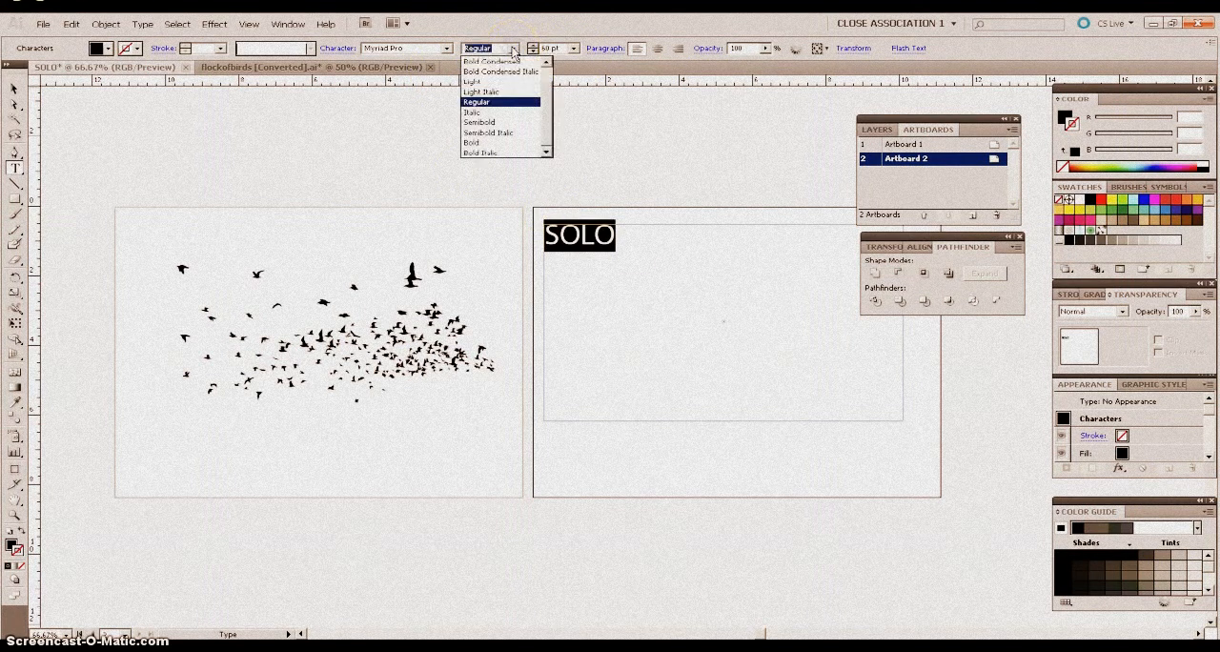
left_click(486, 143)
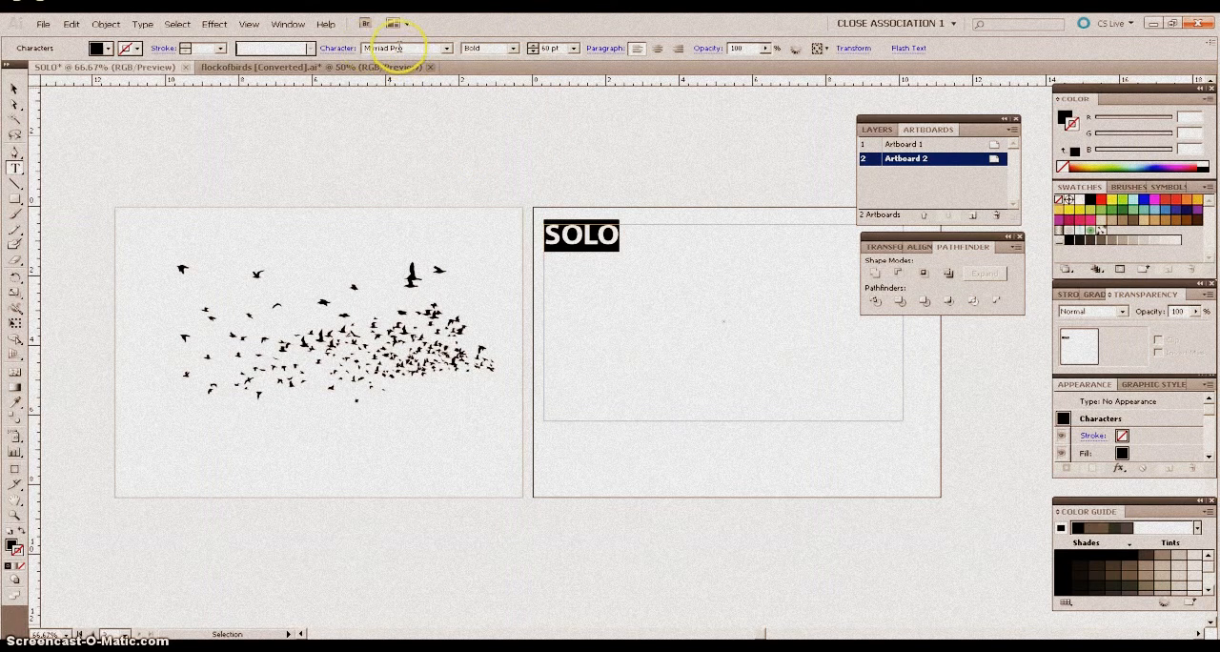
Tighten the tracking of the whole word SOLO until its letters overlap each other.
left_click(625, 234)
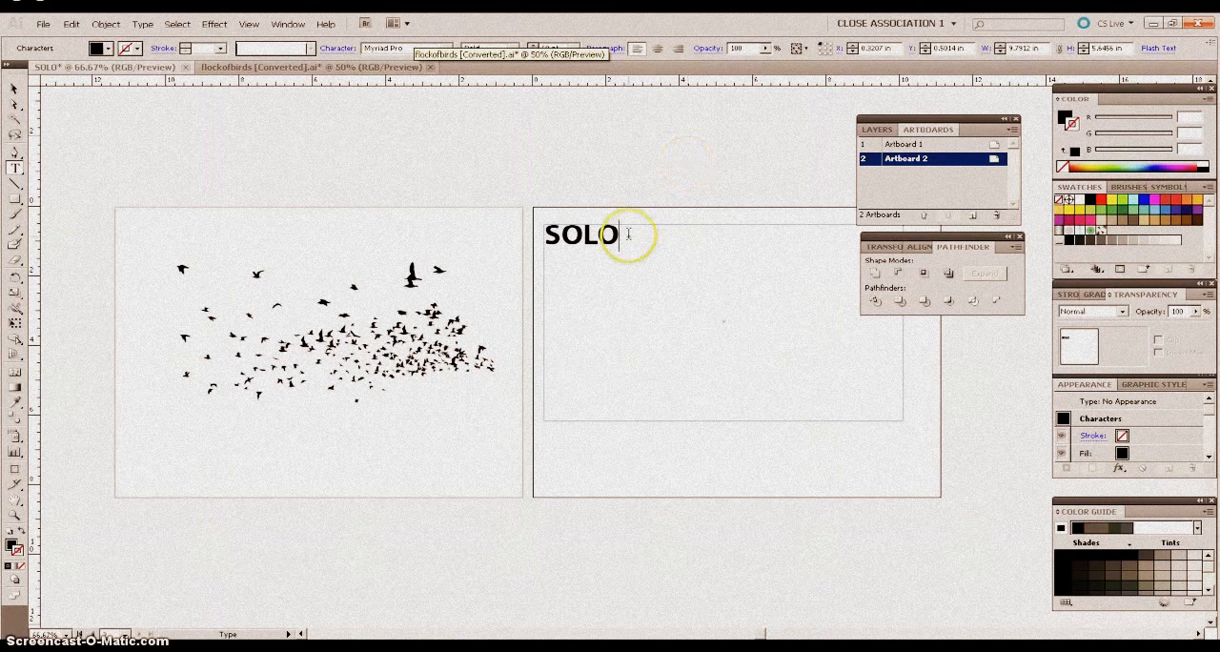
left_click_drag(622, 234, 539, 229)
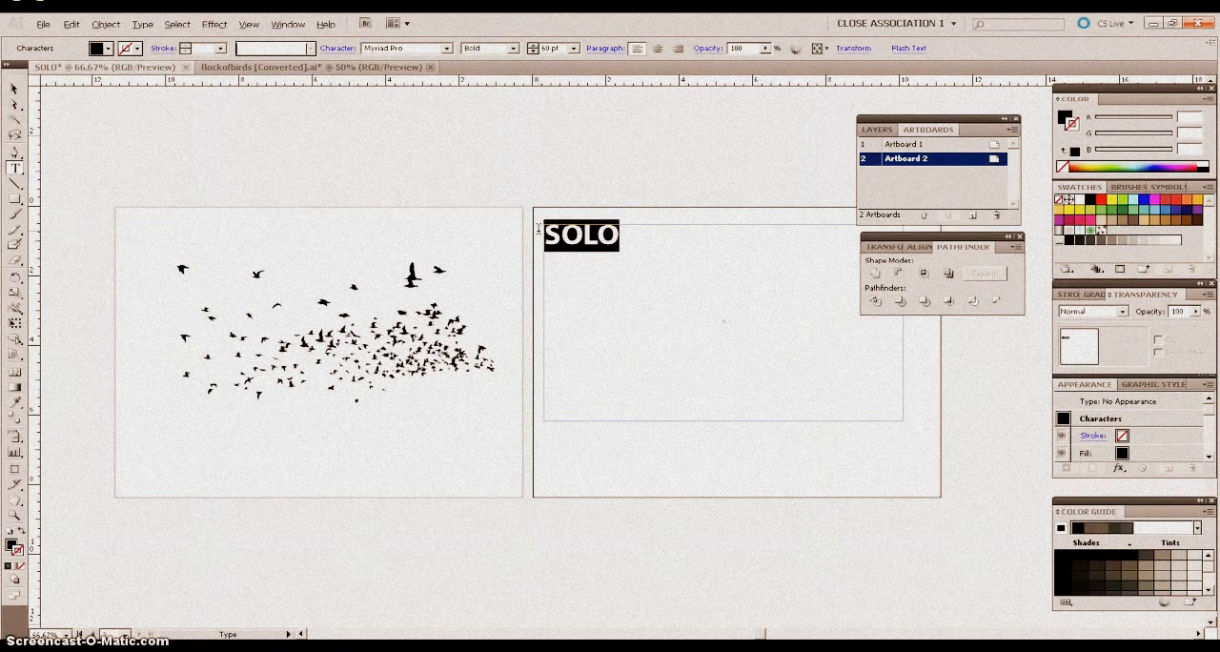
key("alt+Left")
key("alt+Left")
key("alt+Left")
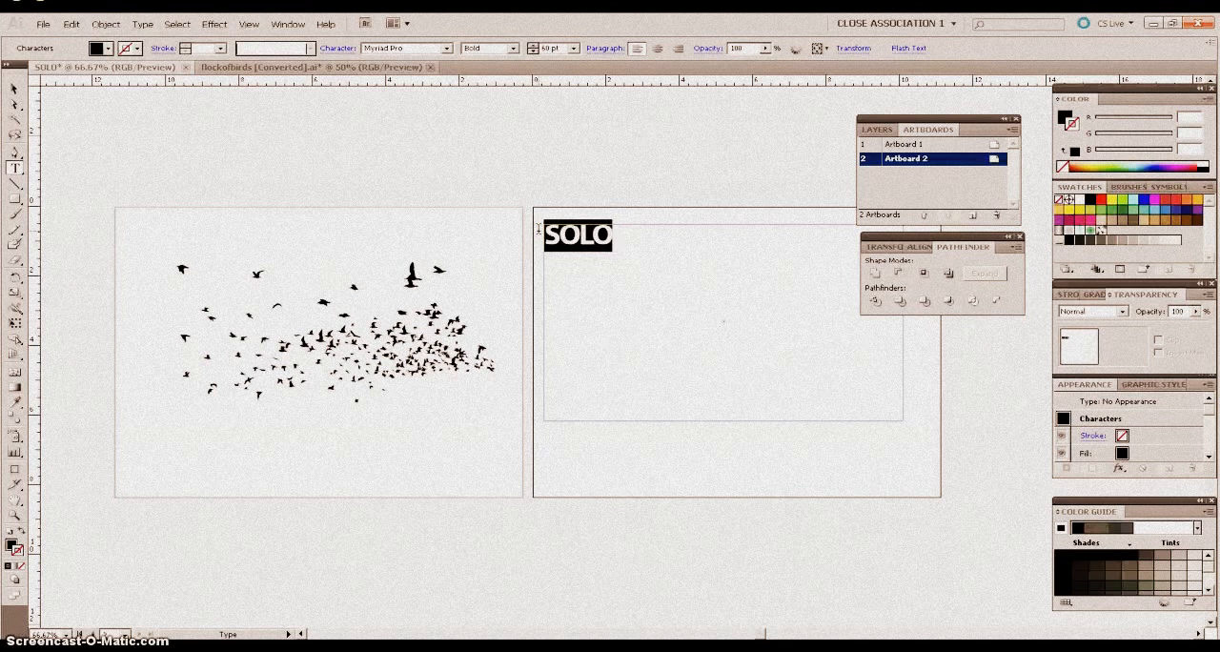
key("alt+Right")
key("alt+Right")
key("alt+Right")
key("alt+Right")
key("alt+Right")
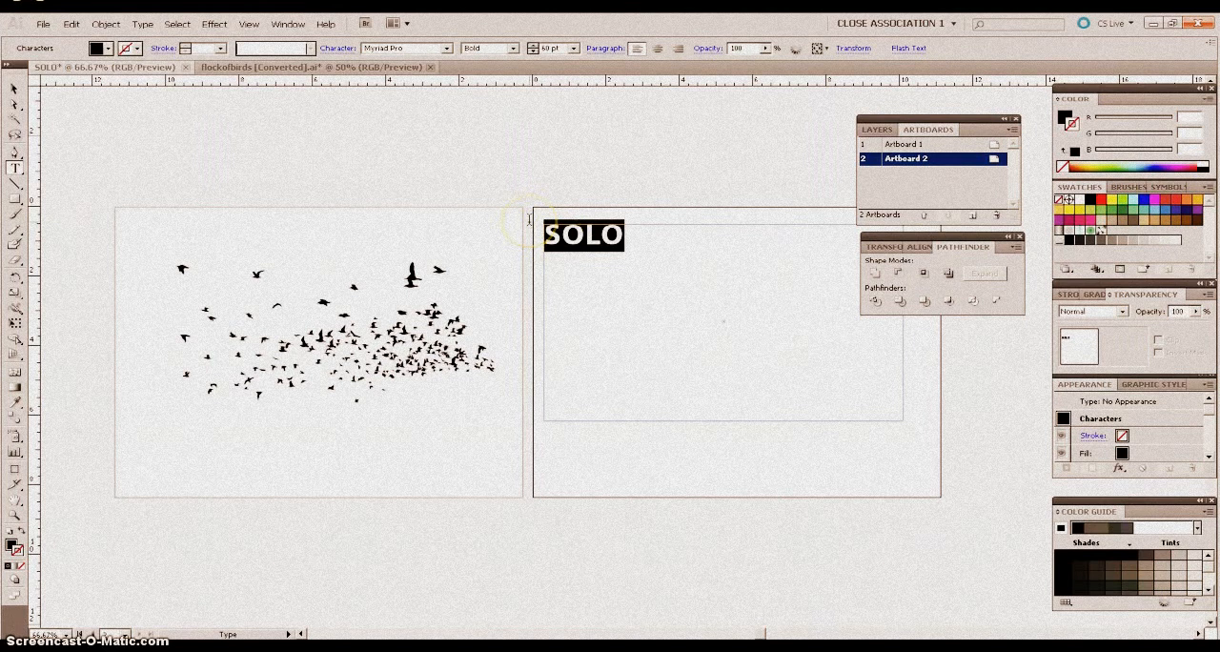
key("alt+Left")
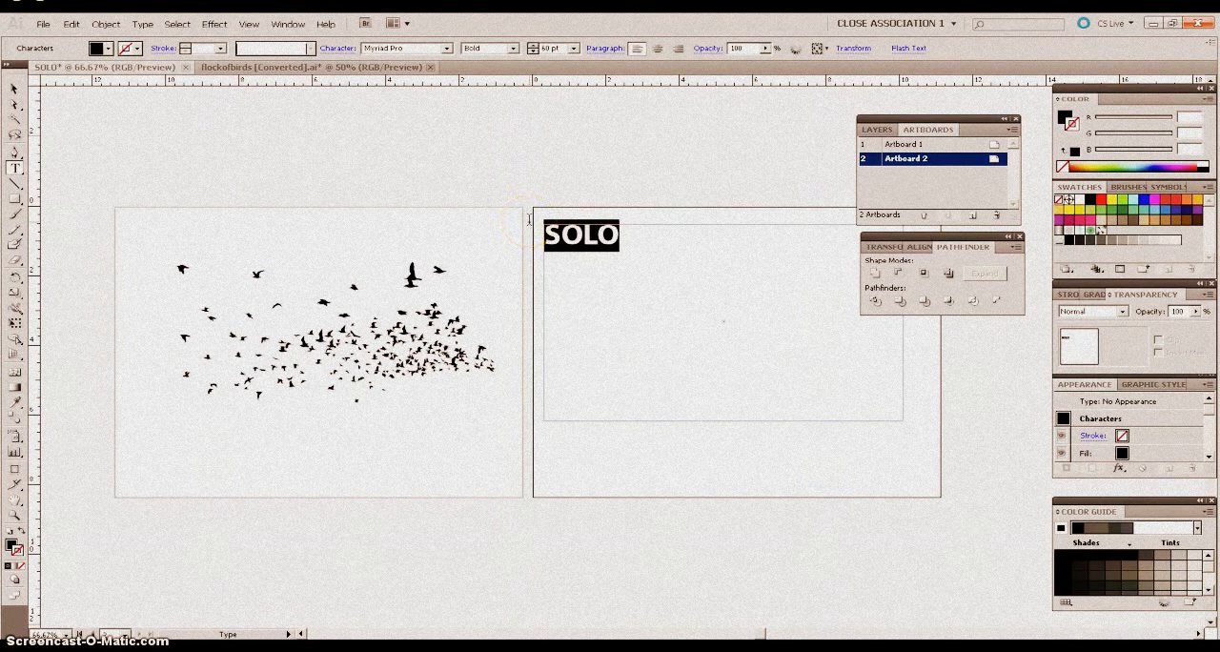
key("alt+Right")
key("alt+Right")
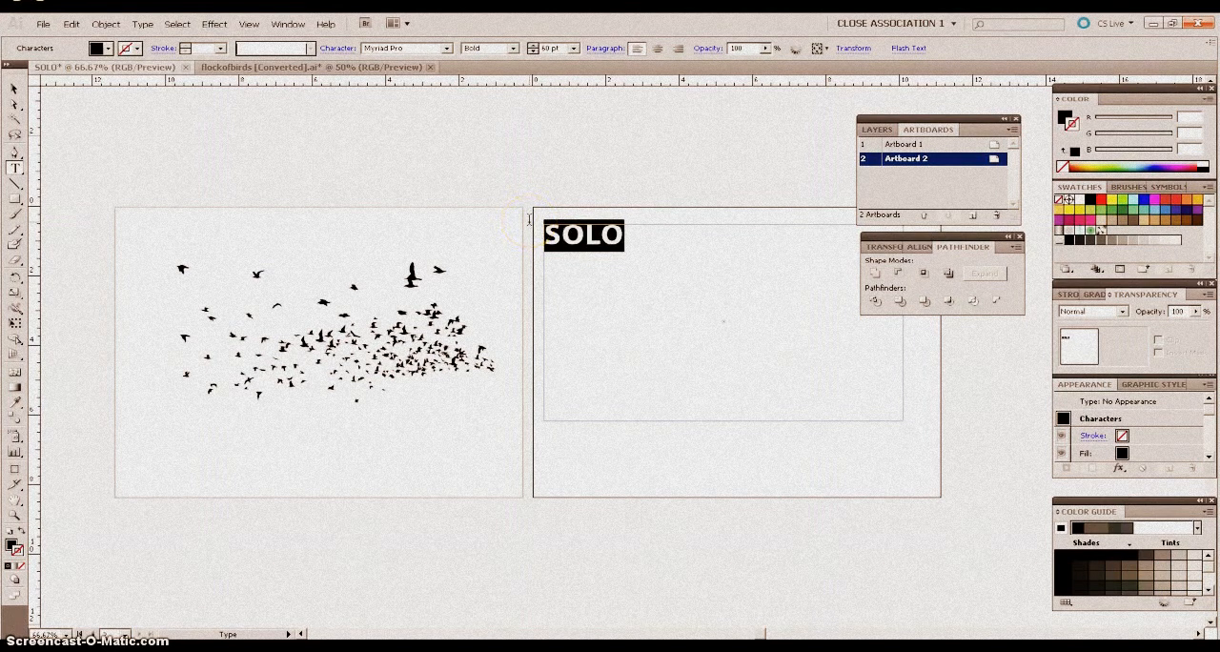
key("alt+Left")
key("alt+Left")
key("alt+Left")
key("alt+Left")
key("alt+Left")
key("alt+Left")
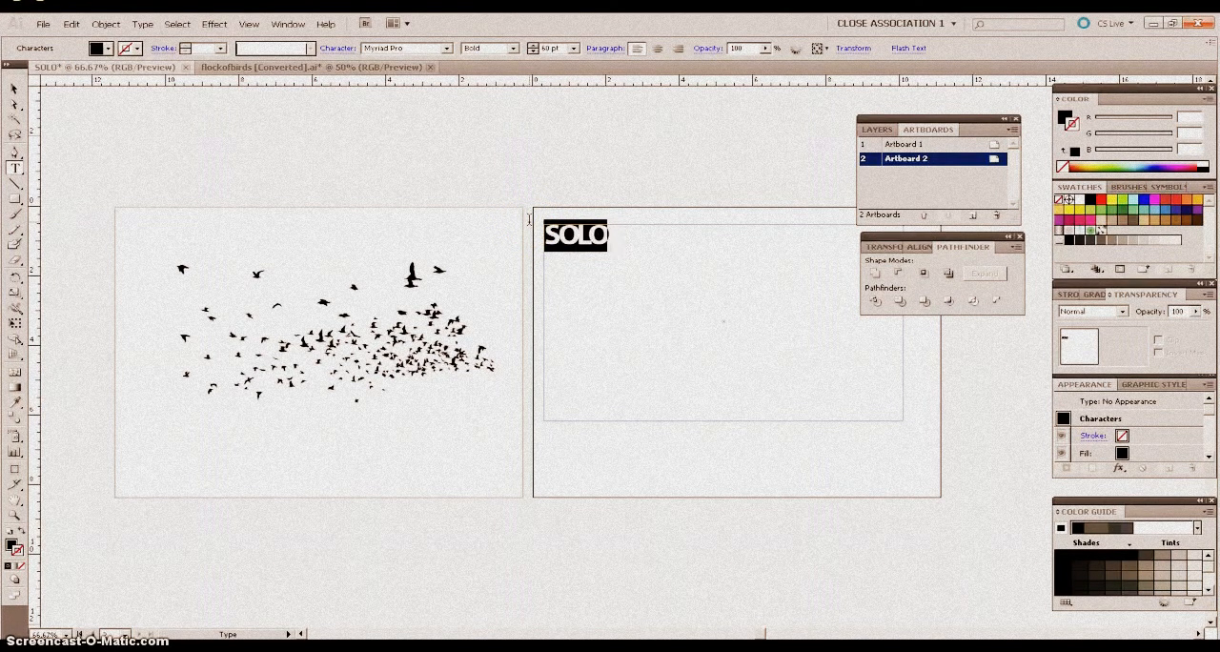
key("alt+Left")
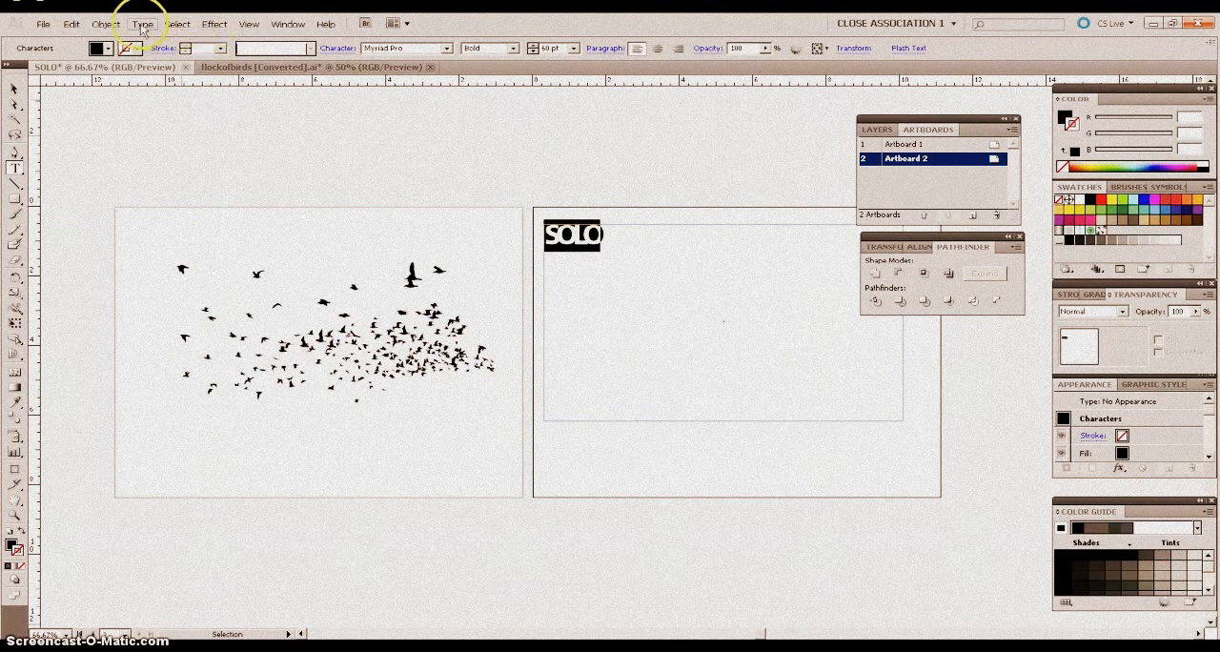
left_click(107, 25)
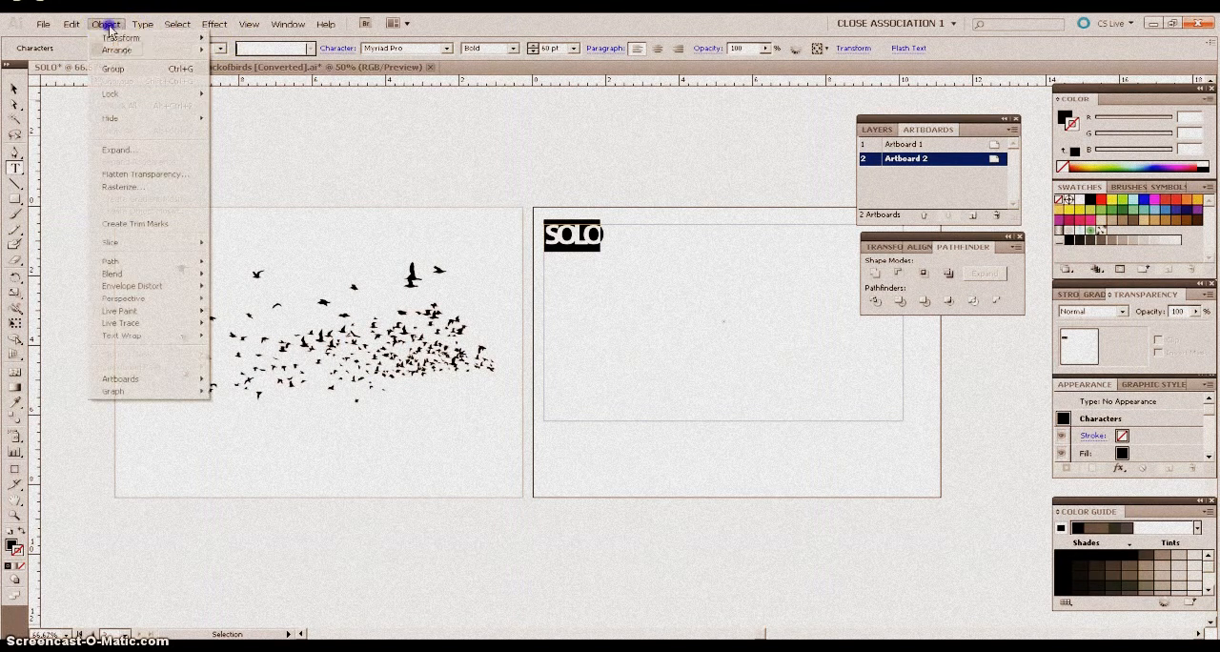
mouse_move(144, 30)
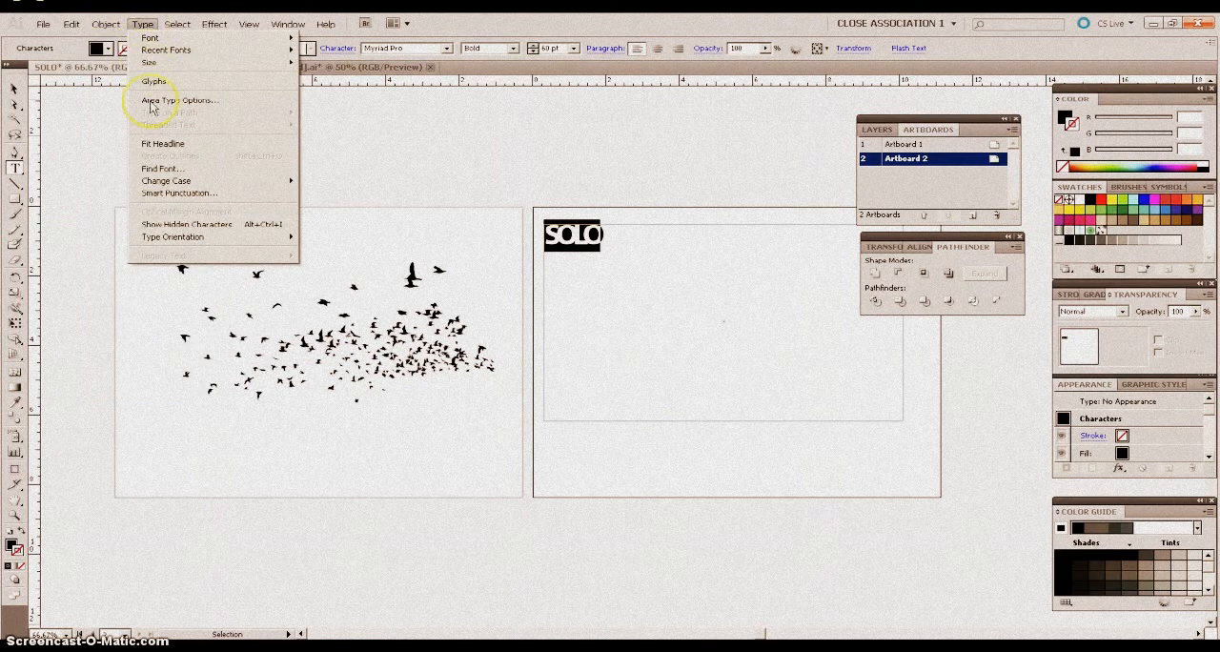
left_click(143, 25)
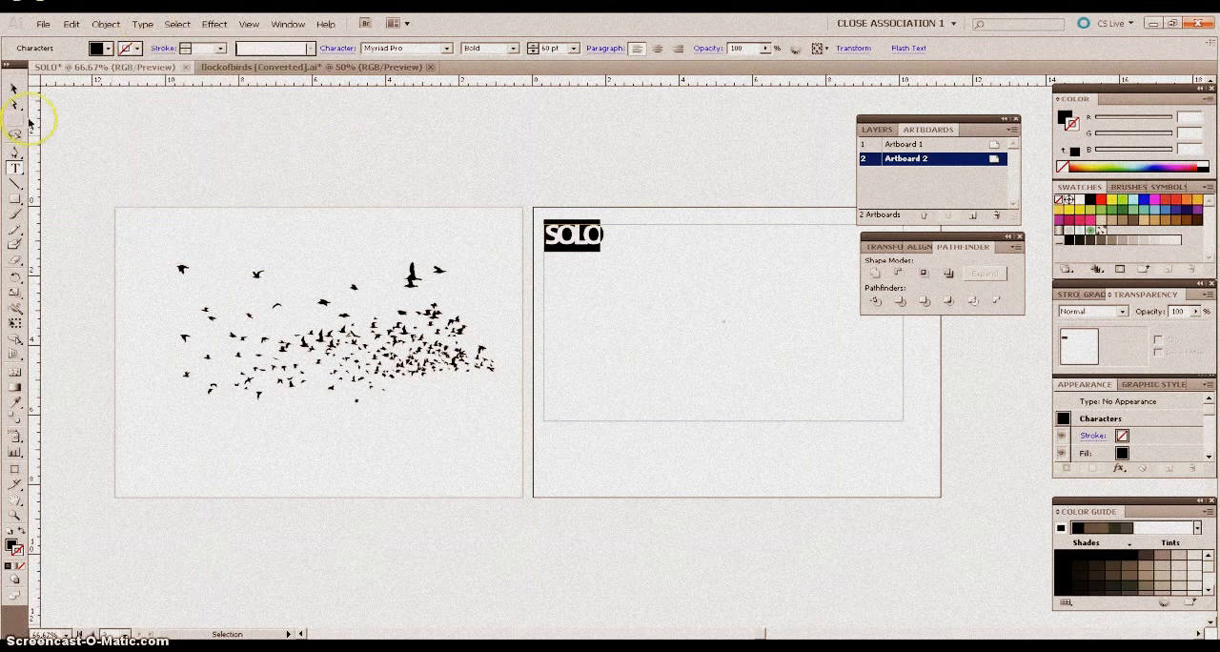
Select the SOLO text as an object and convert it to outlines.
left_click(14, 92)
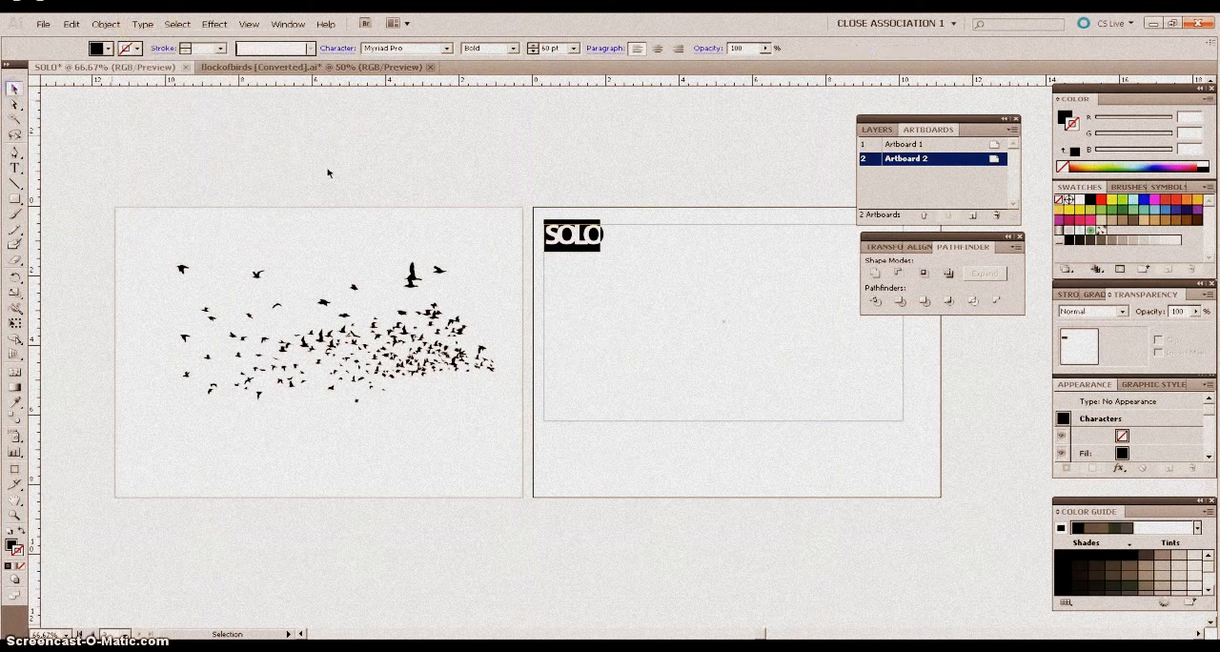
left_click(546, 201)
left_click(572, 237)
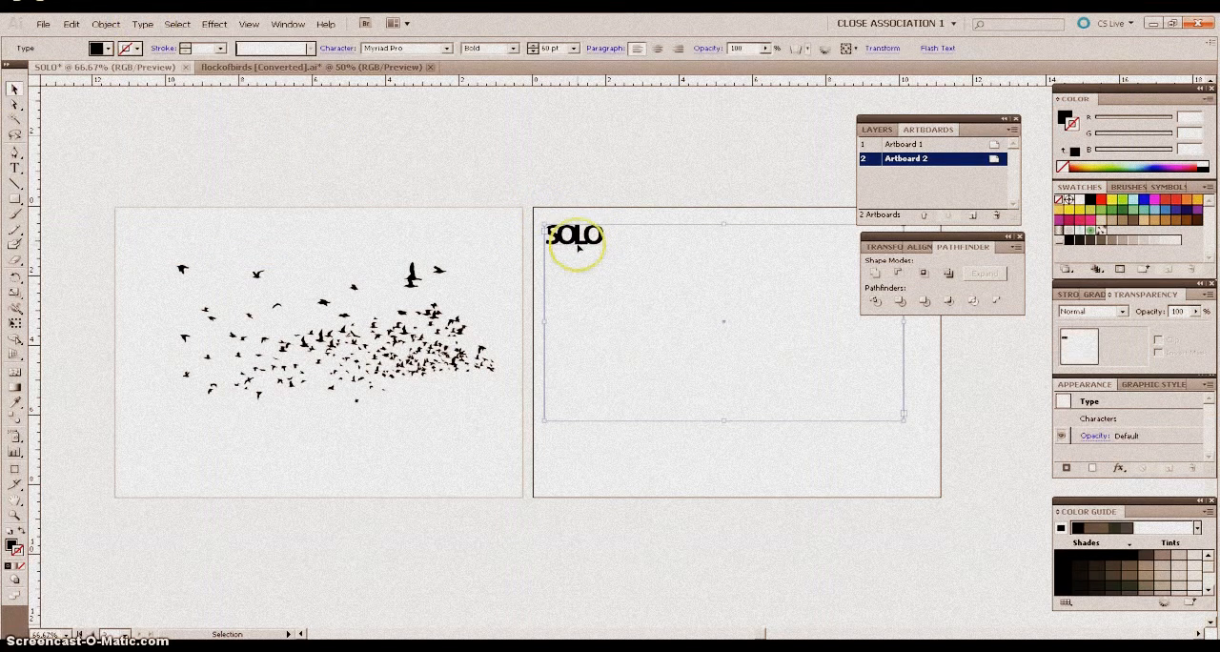
left_click(145, 26)
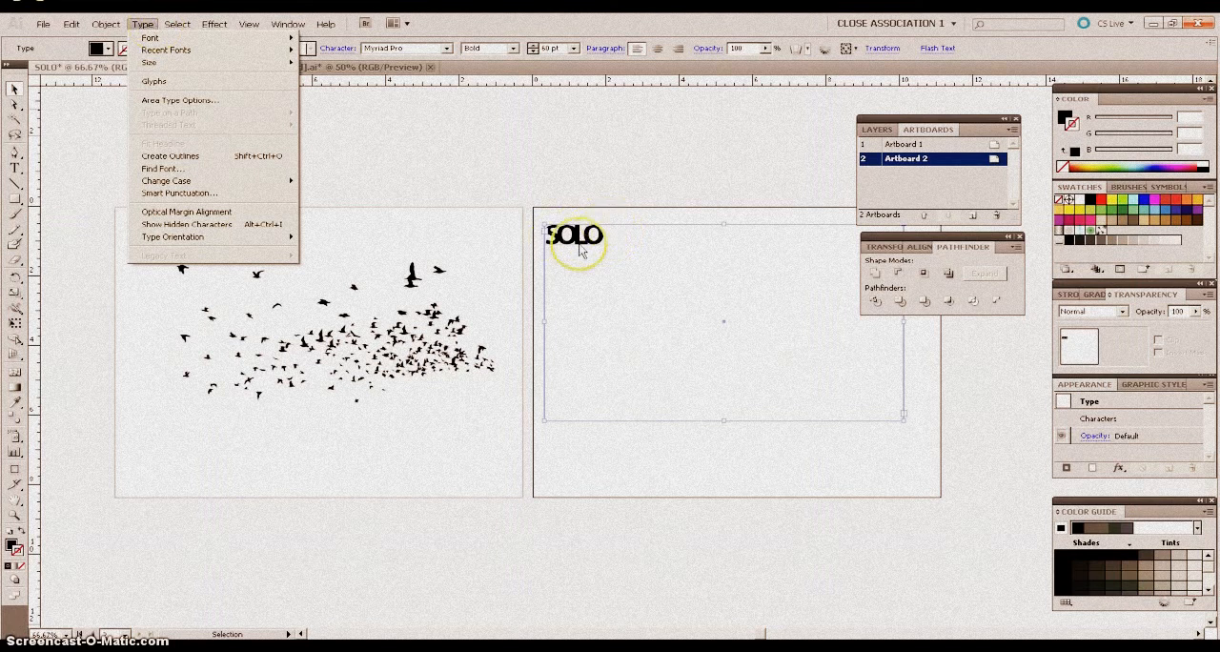
left_click(171, 156)
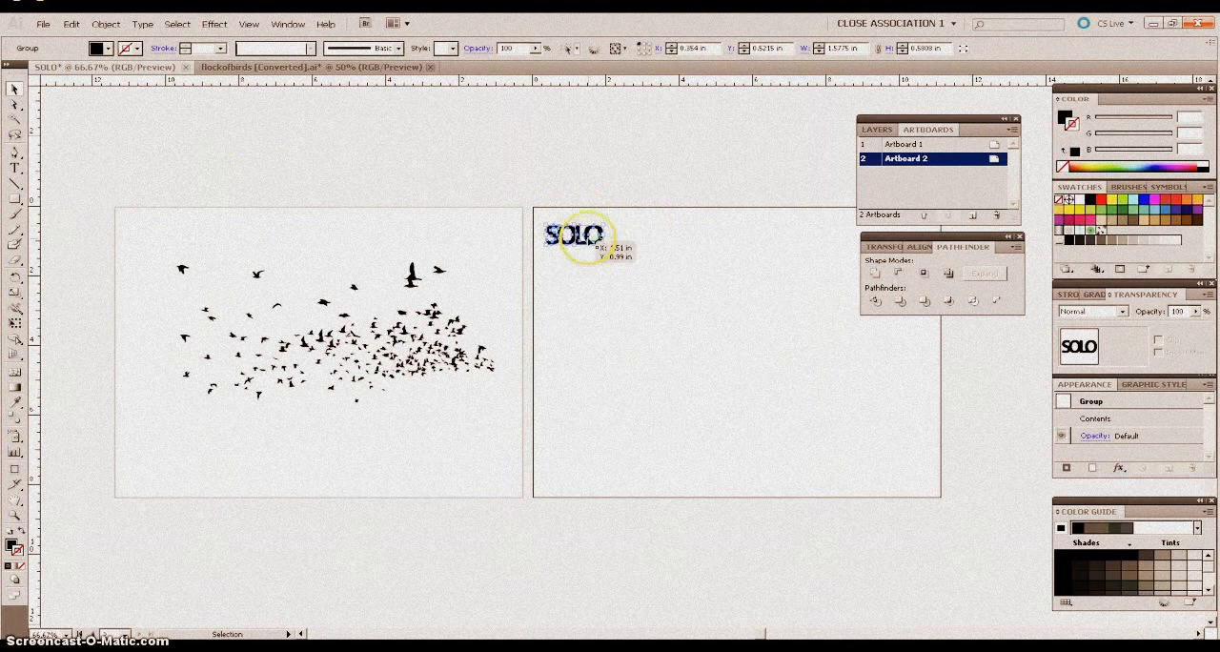
Enlarge the outlined SOLO lettering to about 8.8 by 3.2 in and move it to the middle of Artboard 2.
left_click_drag(603, 245, 866, 381)
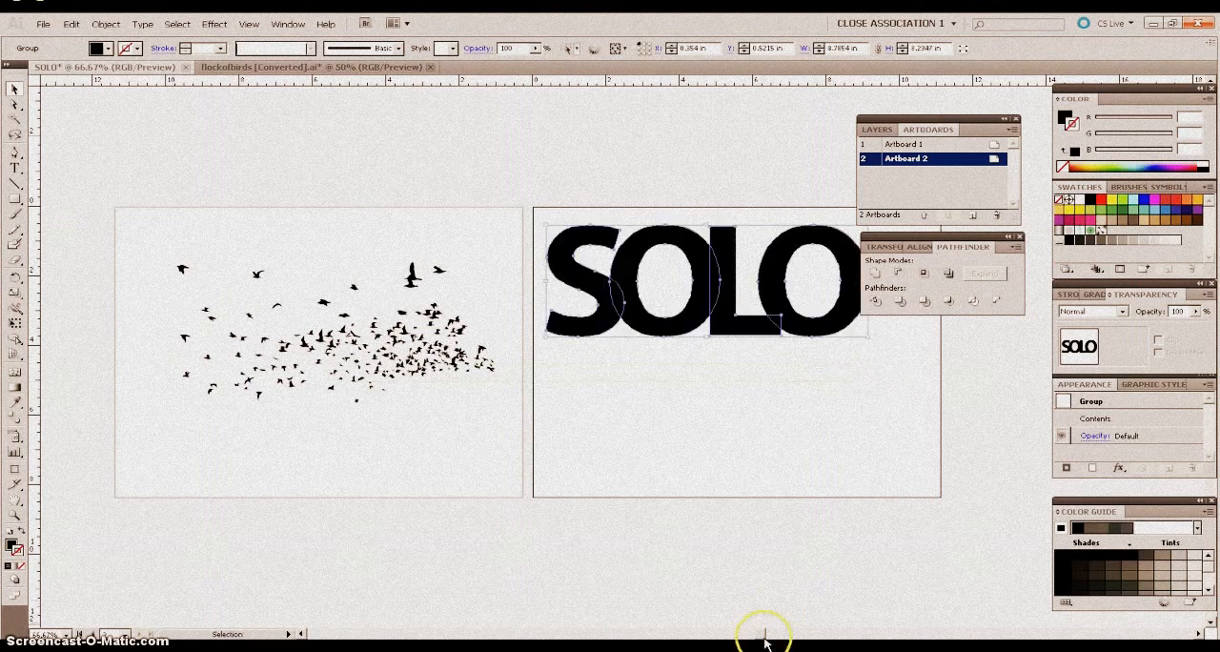
left_click_drag(762, 636, 780, 636)
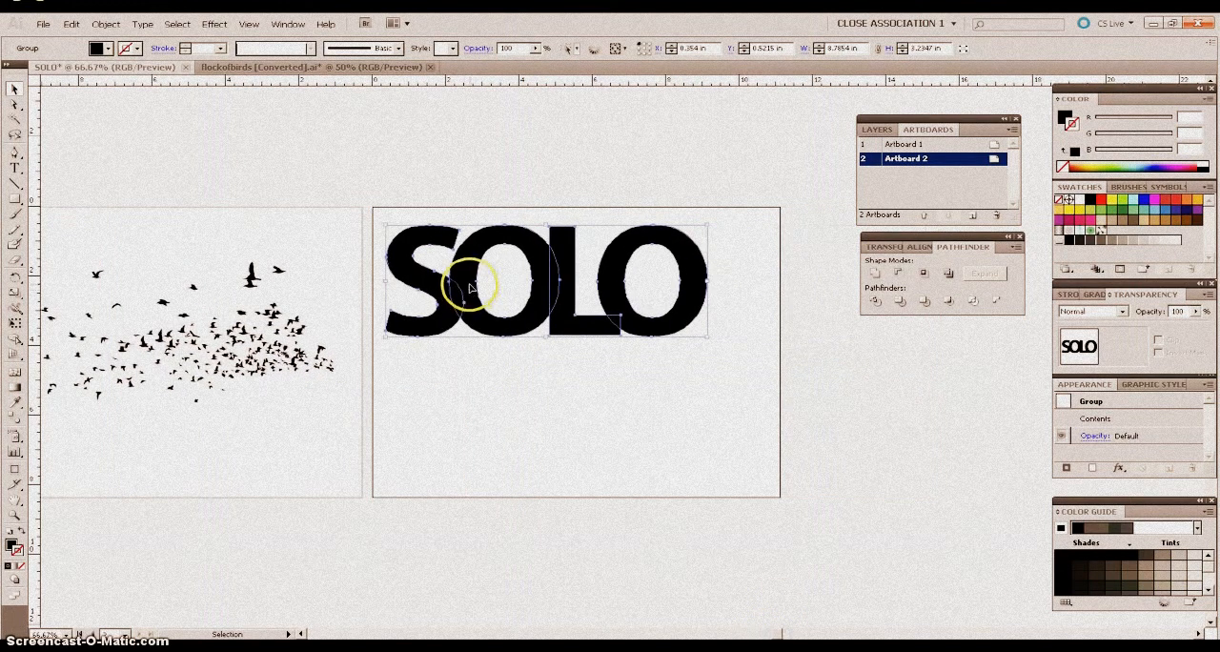
left_click_drag(490, 315, 504, 361)
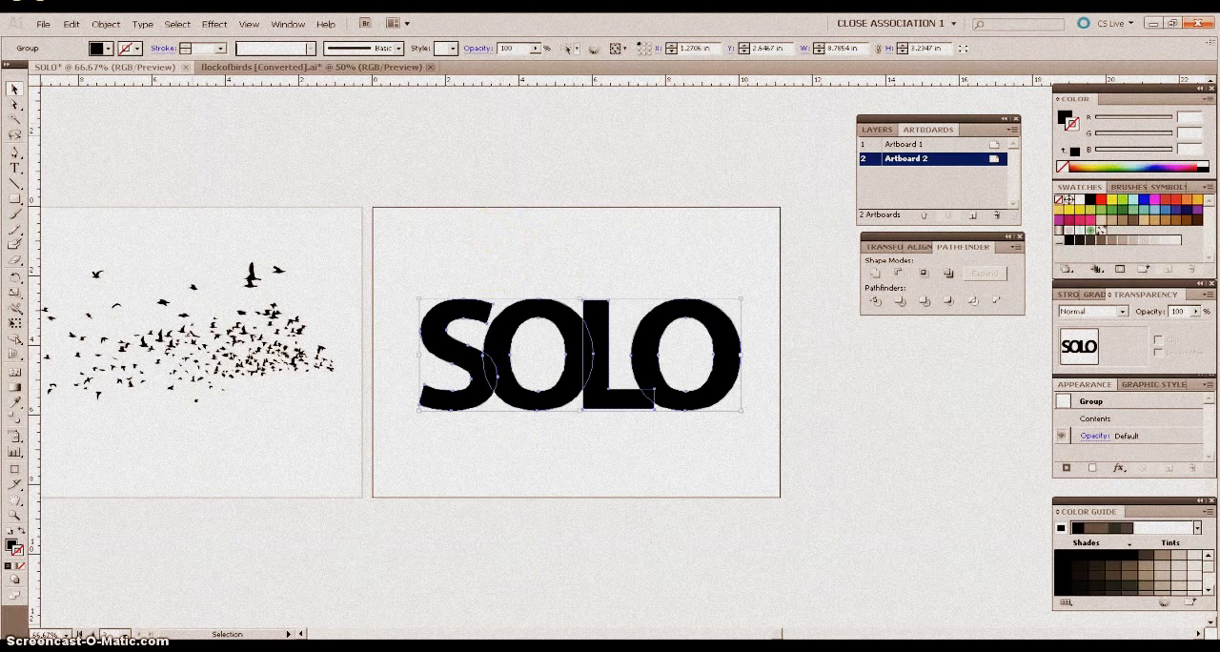
Group the outlined SOLO letters into one object and deselect it.
left_click(105, 24)
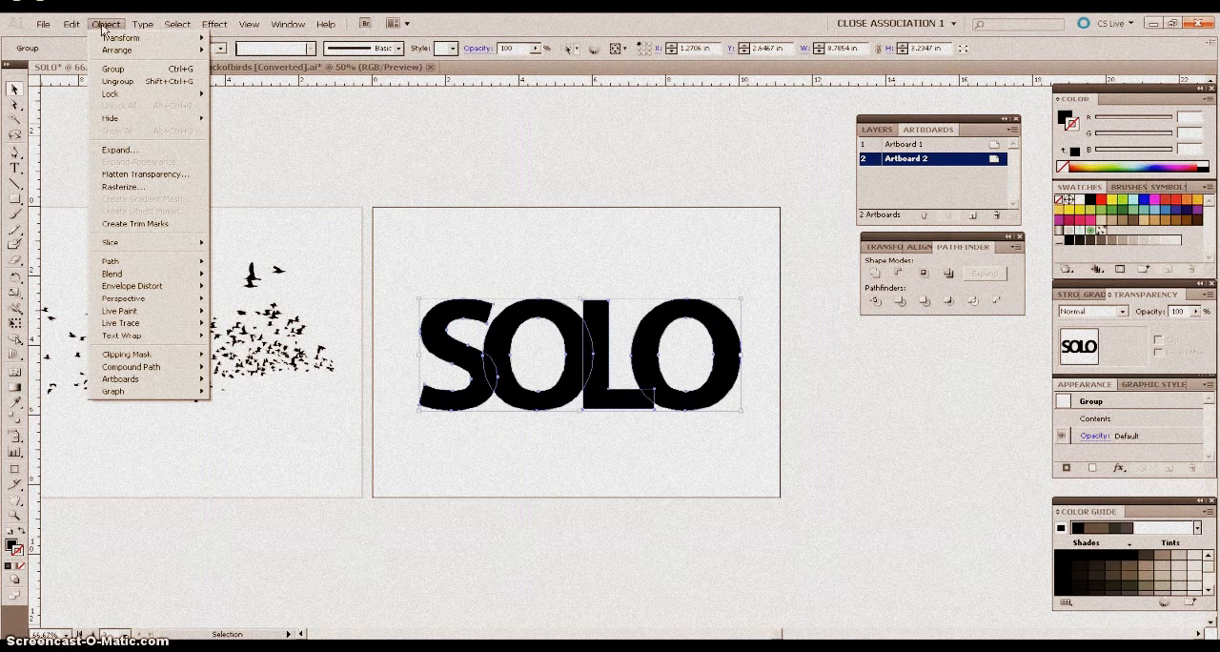
left_click(112, 69)
left_click(524, 311)
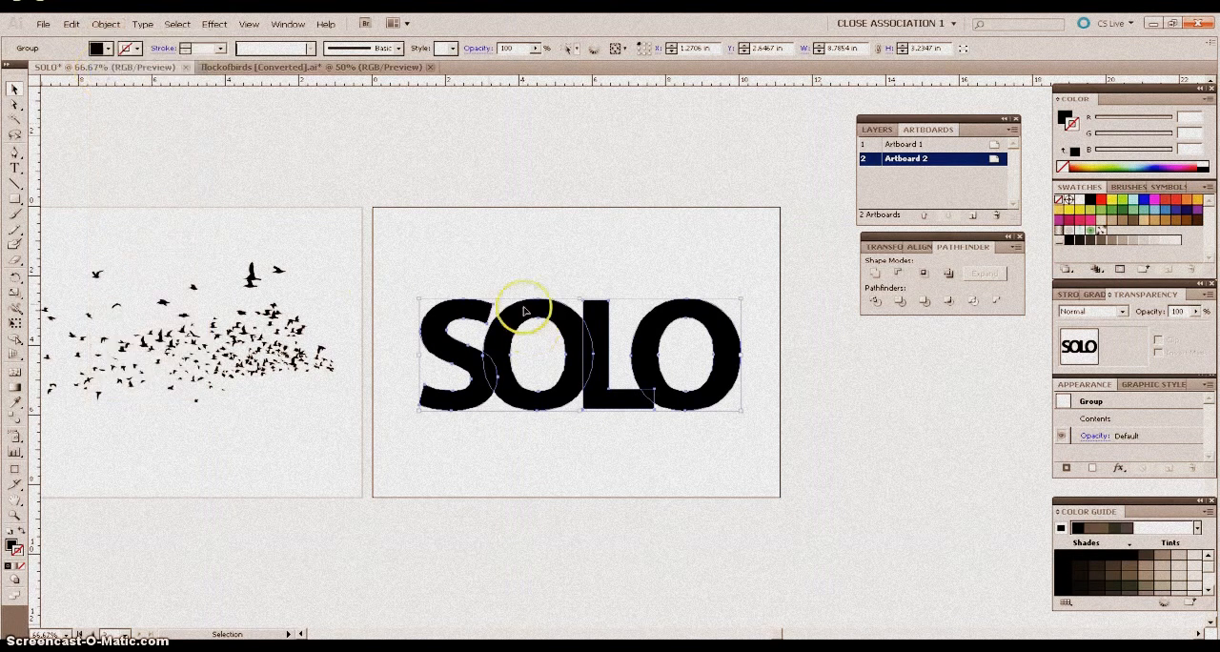
left_click(520, 278)
left_click(465, 307)
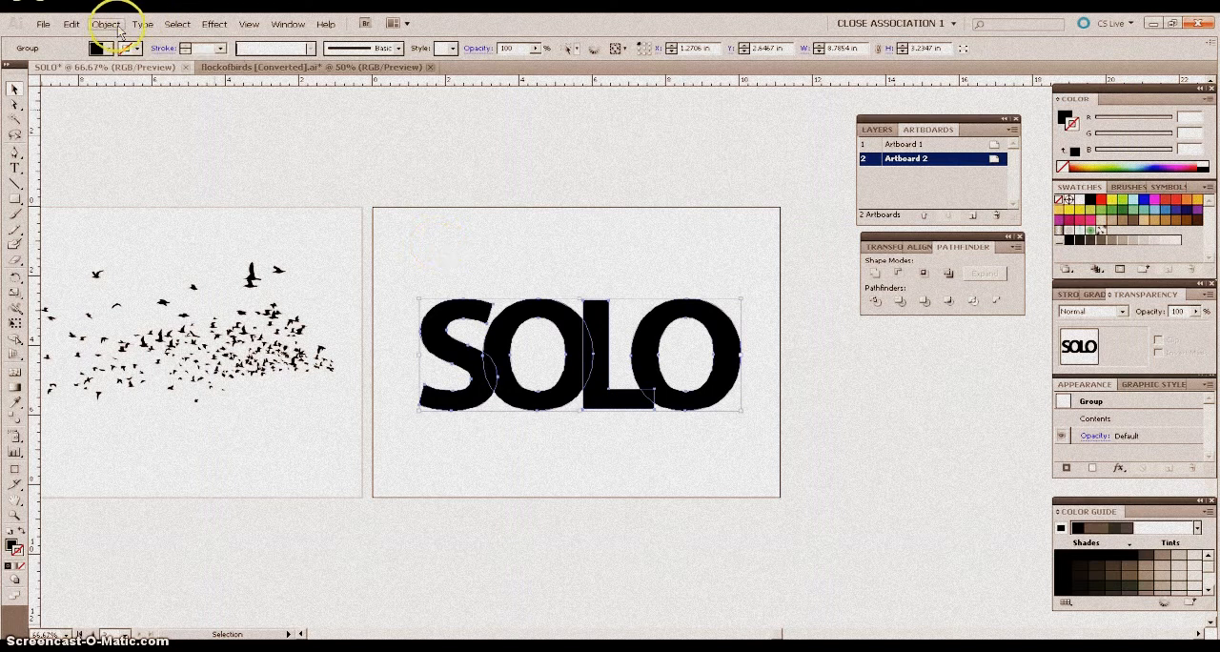
left_click(414, 278)
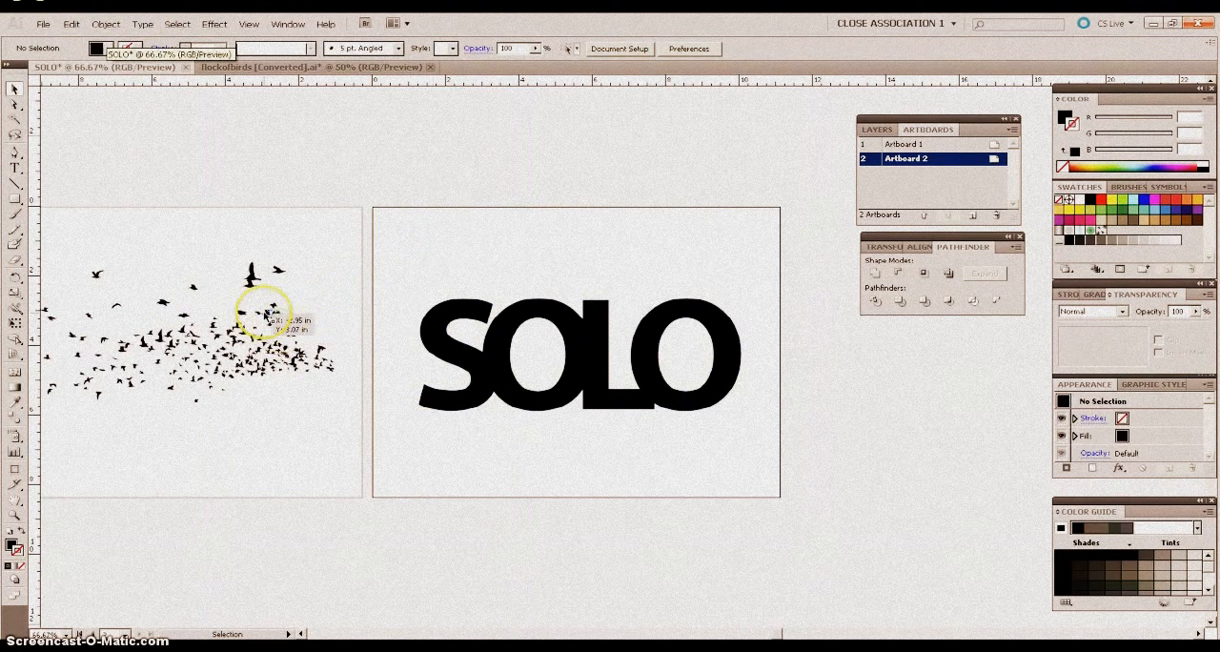
Move the flock of birds from Artboard 1 over the SOLO lettering and enlarge it to about 10.9 by 5.1 in.
left_click_drag(270, 317, 649, 324)
left_click(715, 407)
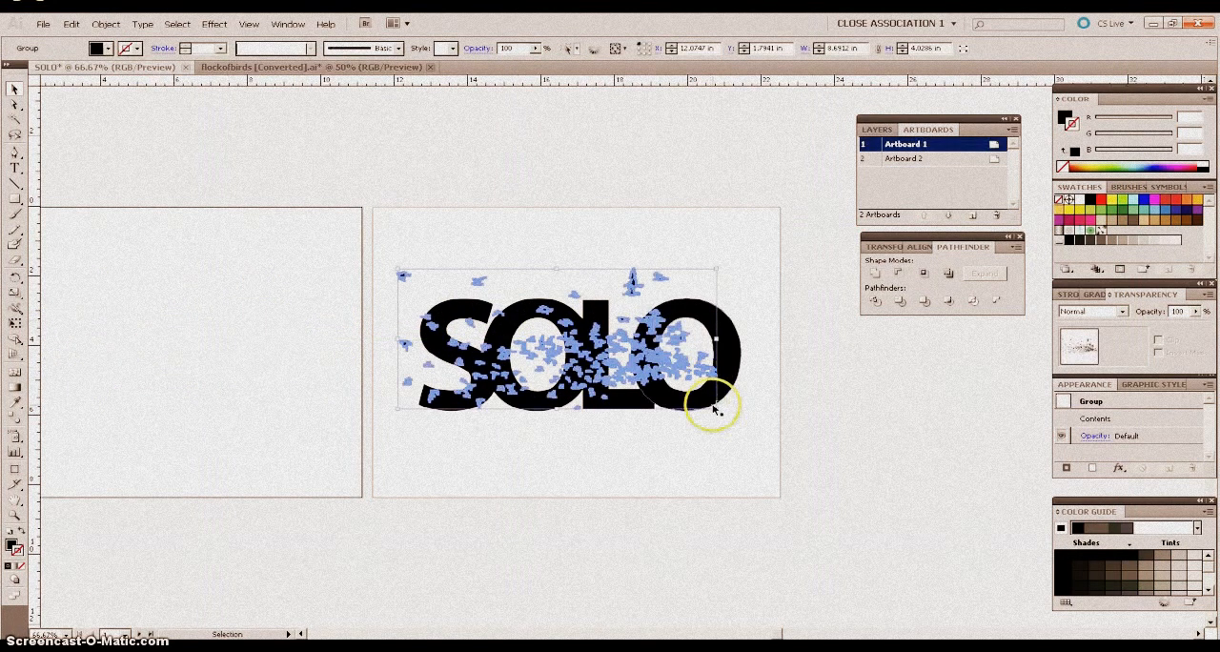
left_click_drag(715, 407, 748, 436)
left_click(570, 360)
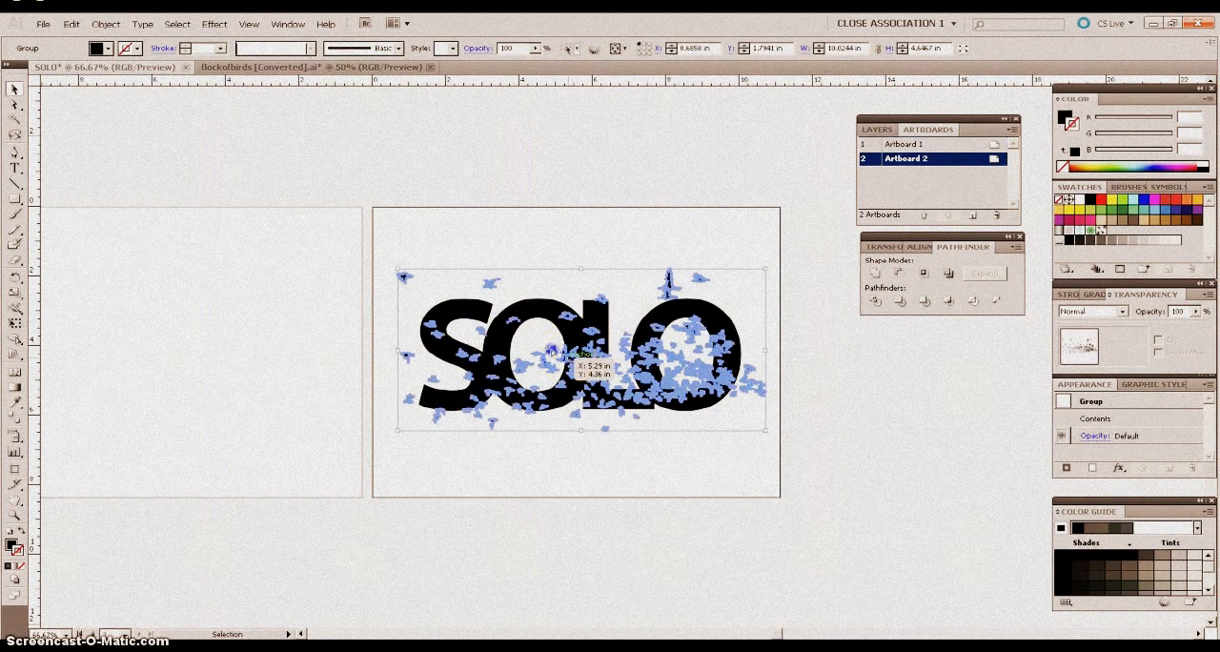
left_click_drag(570, 360, 544, 338)
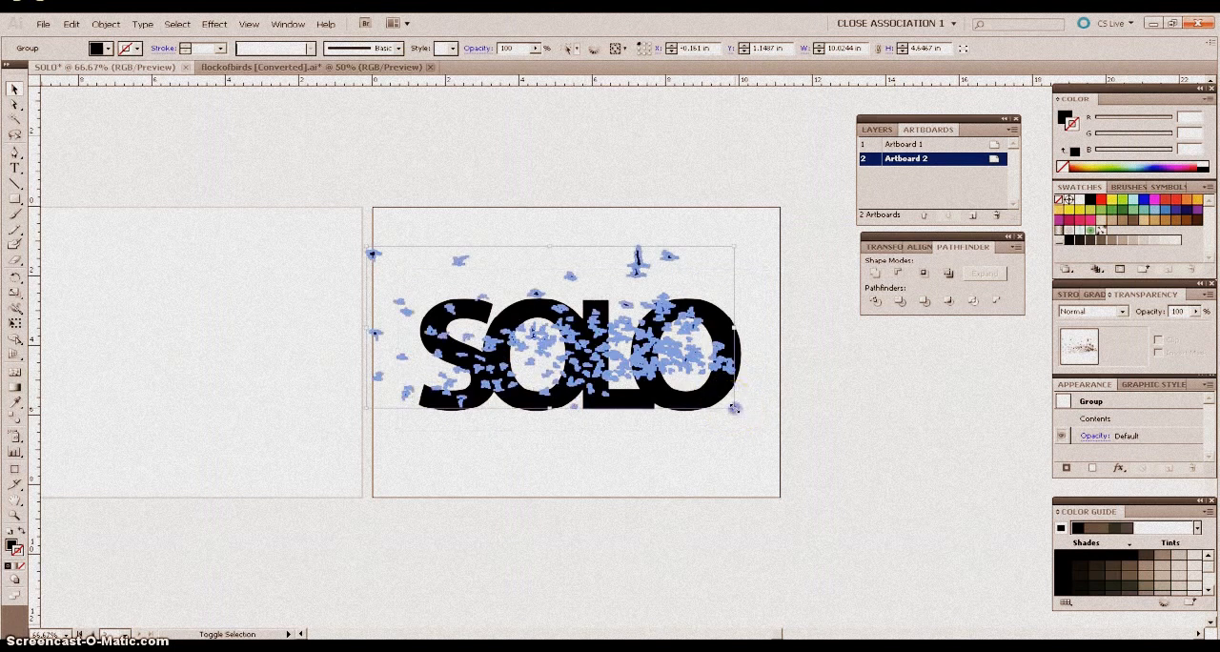
left_click_drag(734, 408, 770, 444)
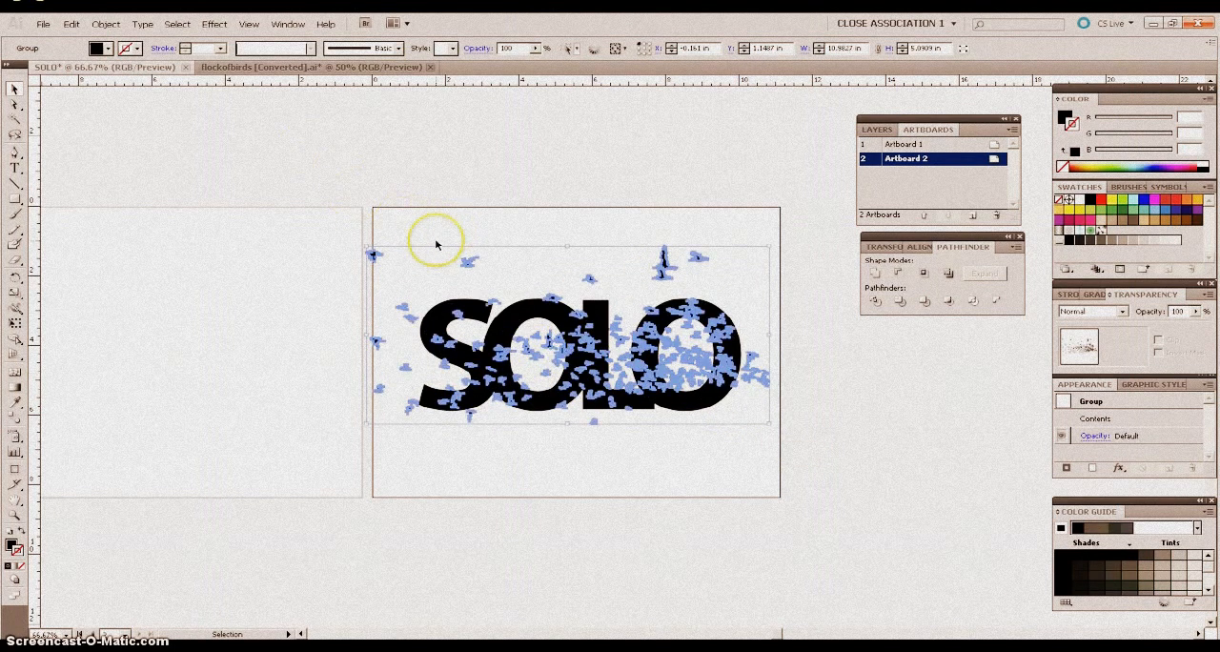
mouse_move(371, 252)
left_mouse_down()
mouse_move(390, 264)
mouse_move(380, 263)
left_mouse_up()
left_click_drag(768, 423, 794, 444)
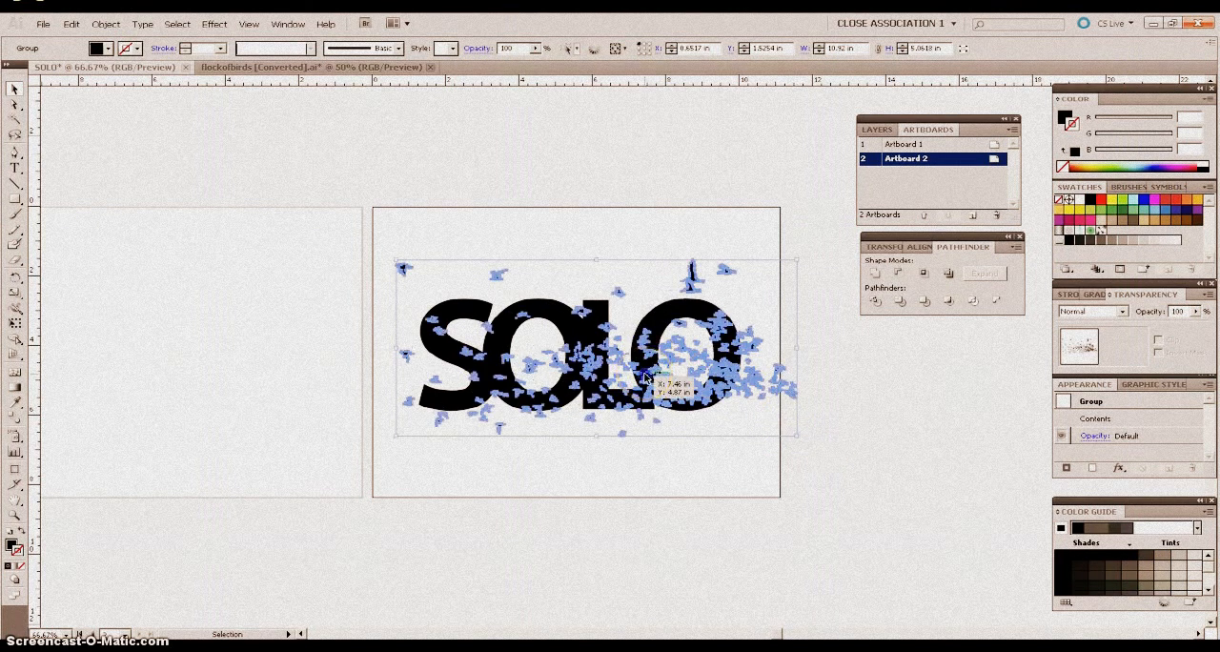
left_click_drag(650, 382, 620, 362)
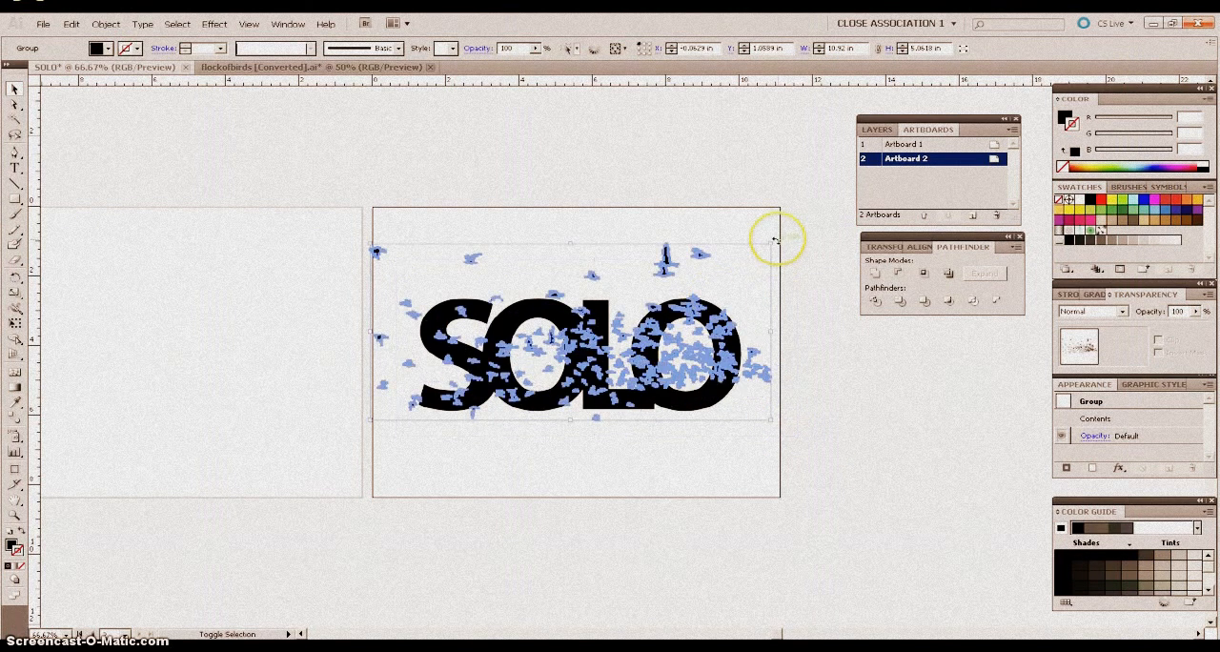
Rotate the flock slightly clockwise and shift it down so the densest birds cross the lower edge of the last O.
left_click_drag(777, 238, 784, 275)
left_click_drag(685, 383, 696, 407)
left_click(845, 347)
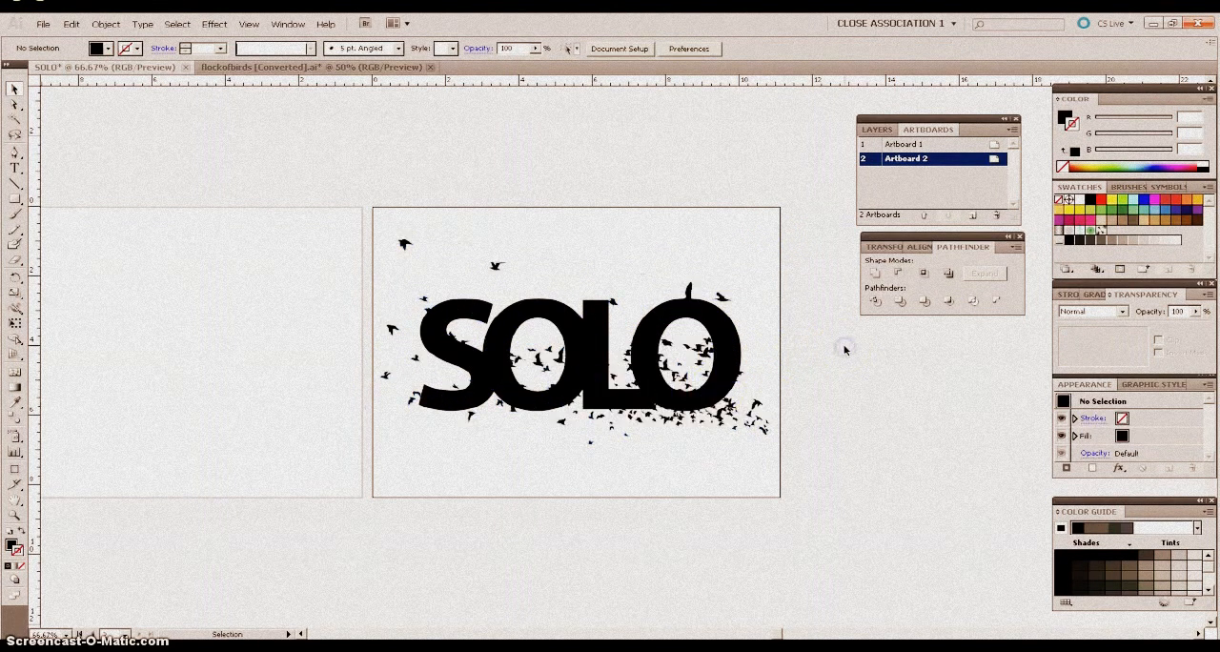
left_click(734, 426)
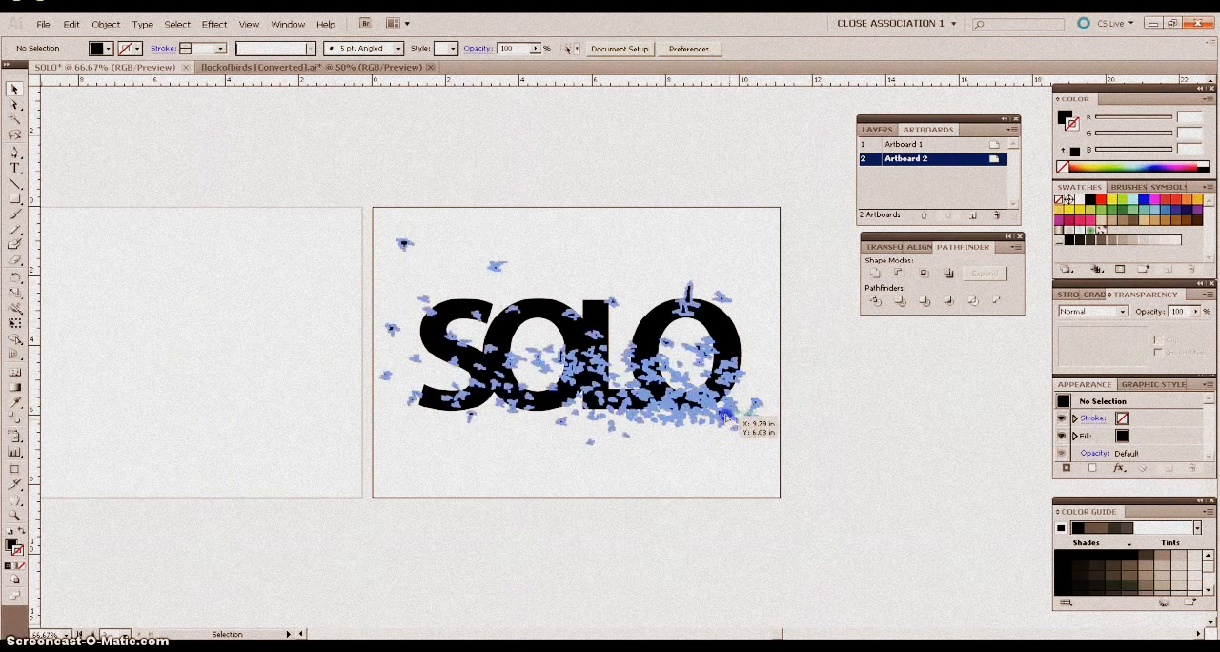
left_click(605, 250)
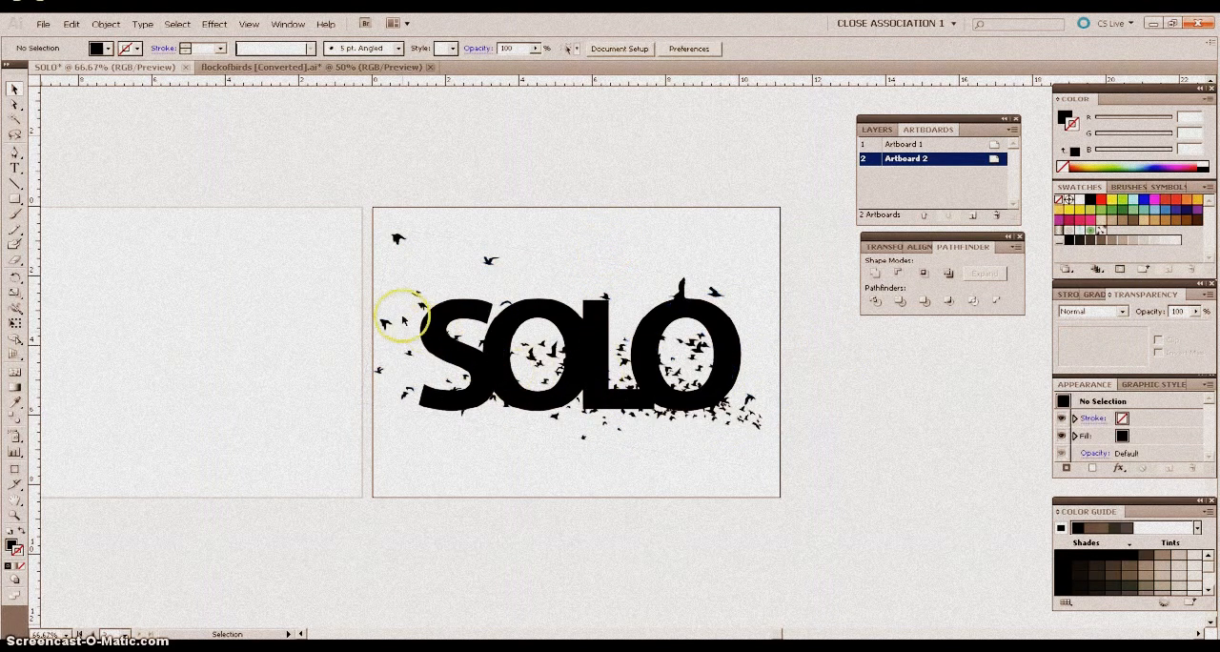
Bring the flock of birds to the front of the SOLO lettering.
left_click(398, 241)
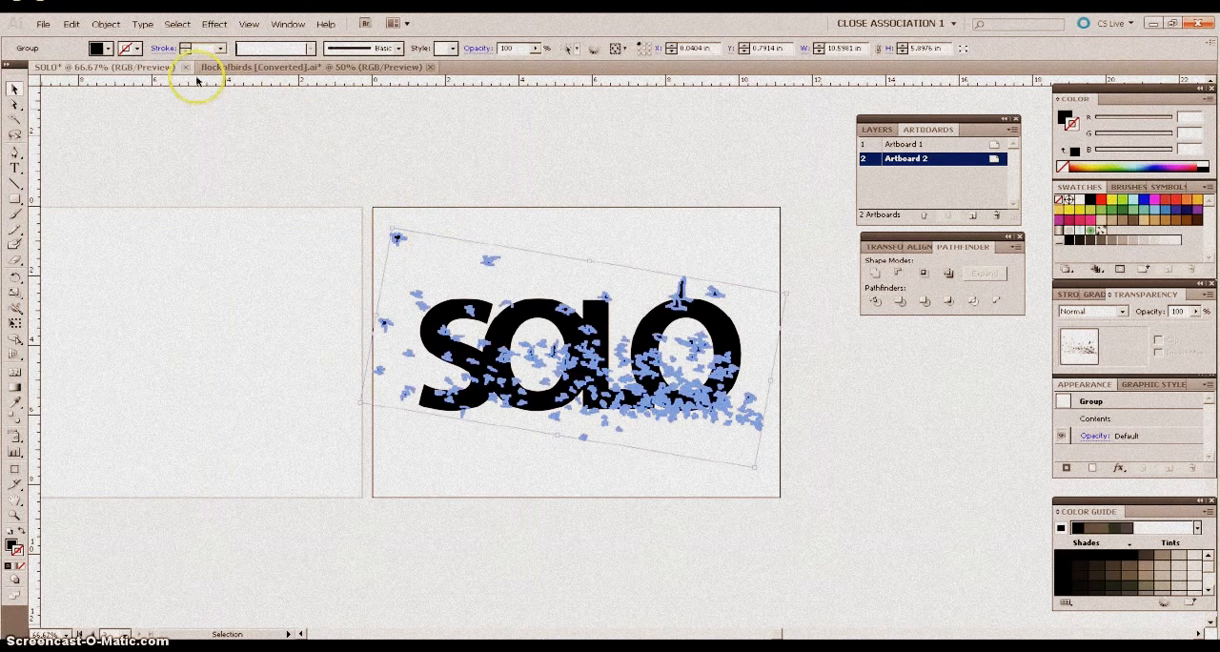
left_click(111, 30)
mouse_move(115, 53)
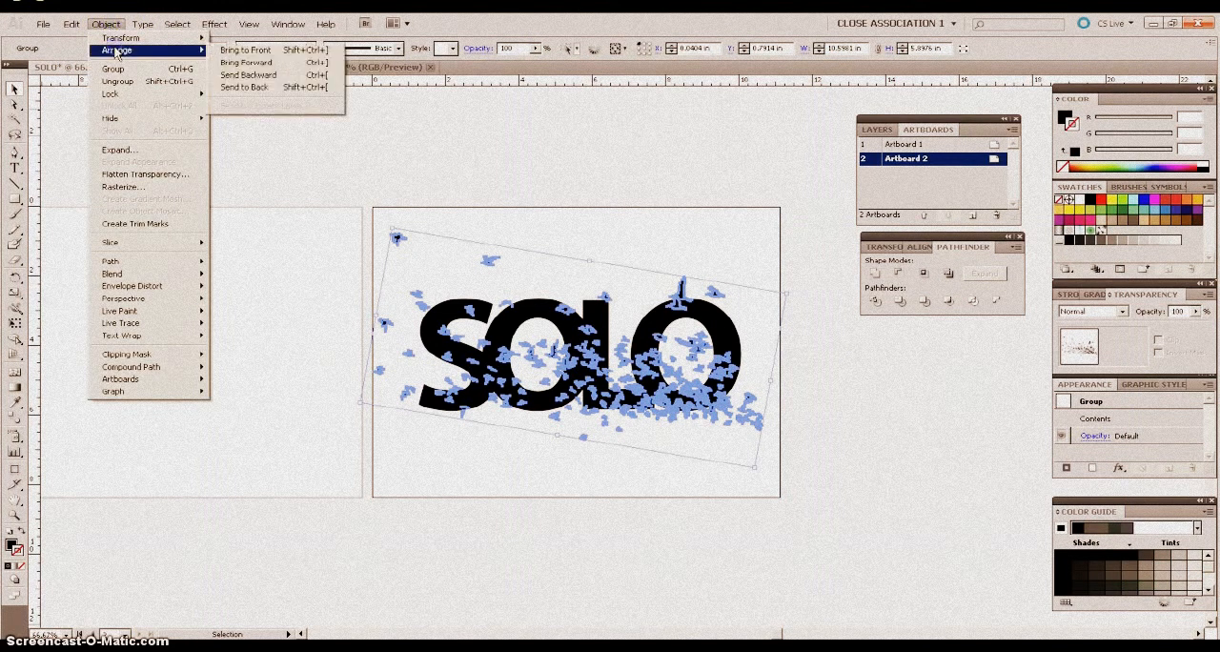
left_click(246, 49)
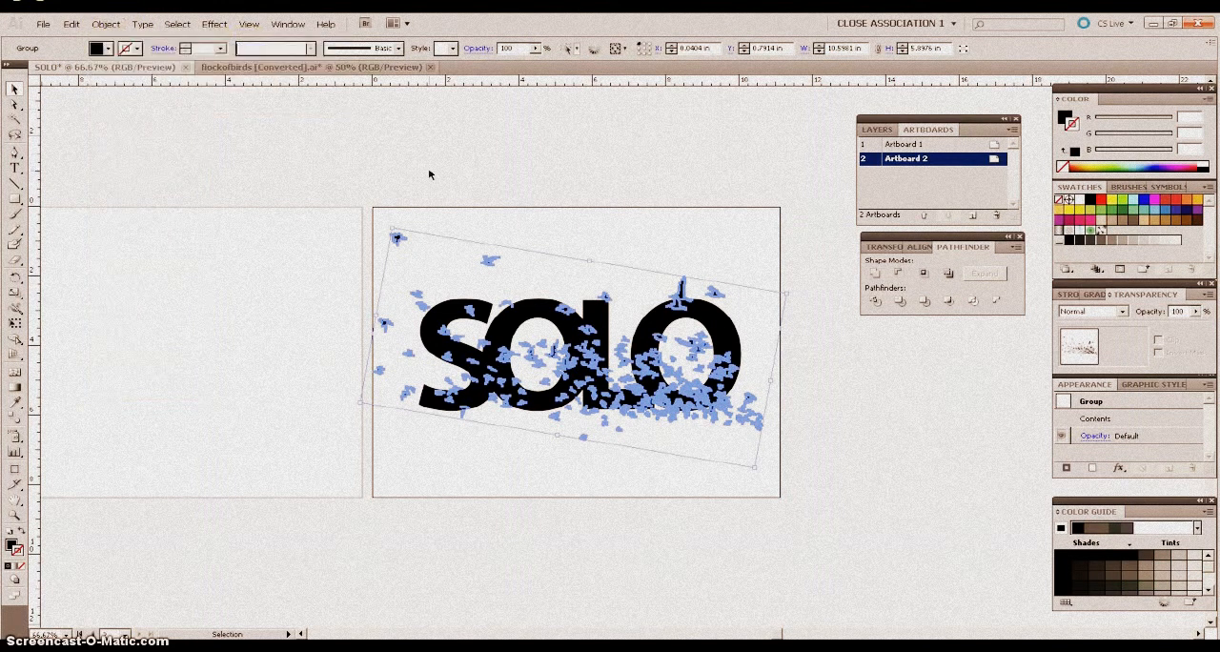
left_click(558, 238)
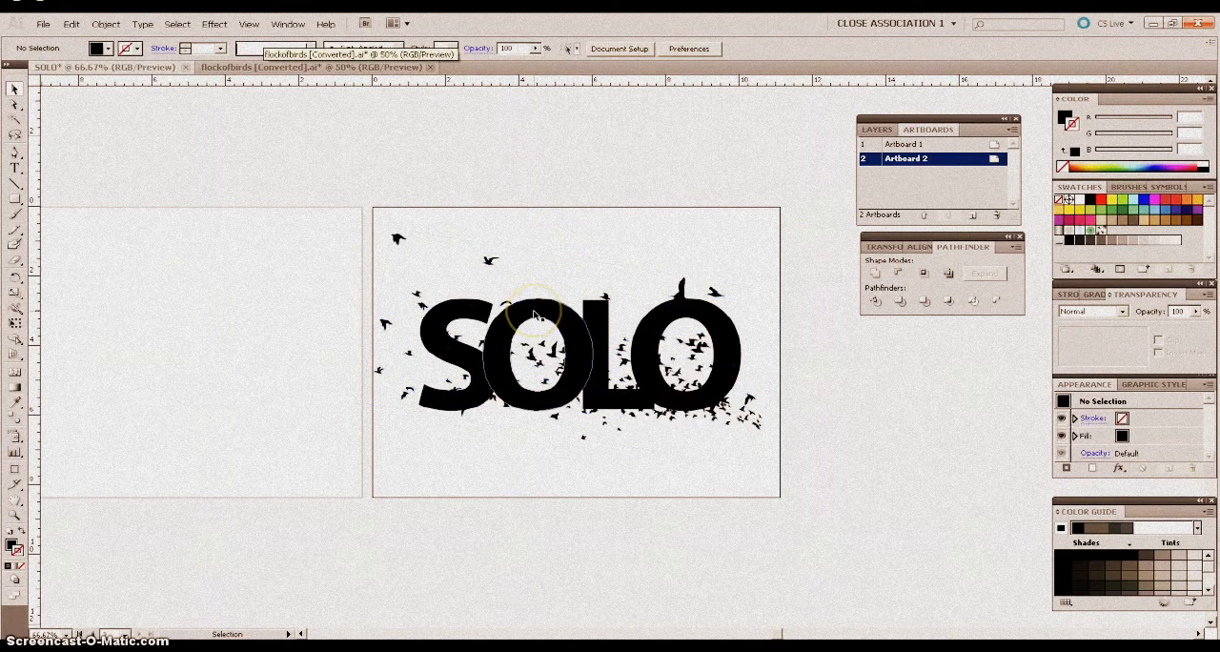
Combine the SOLO lettering and the flock of birds into one compound path so the overlapping birds cut through the letters.
left_click(536, 315)
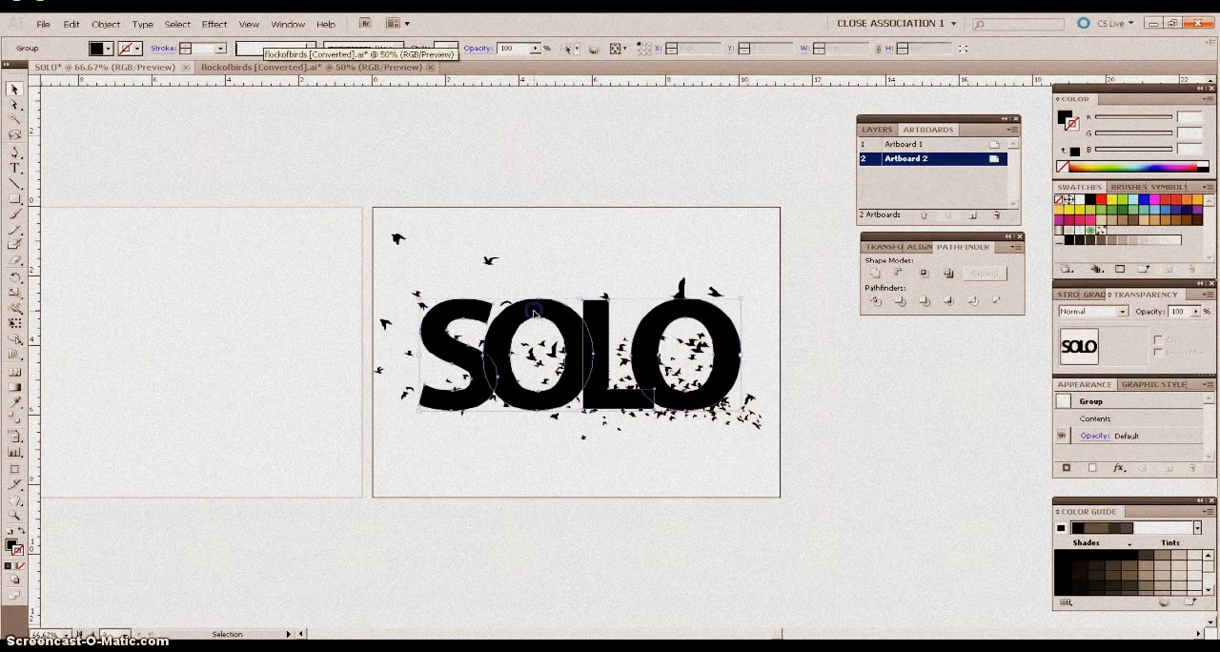
left_click(487, 263)
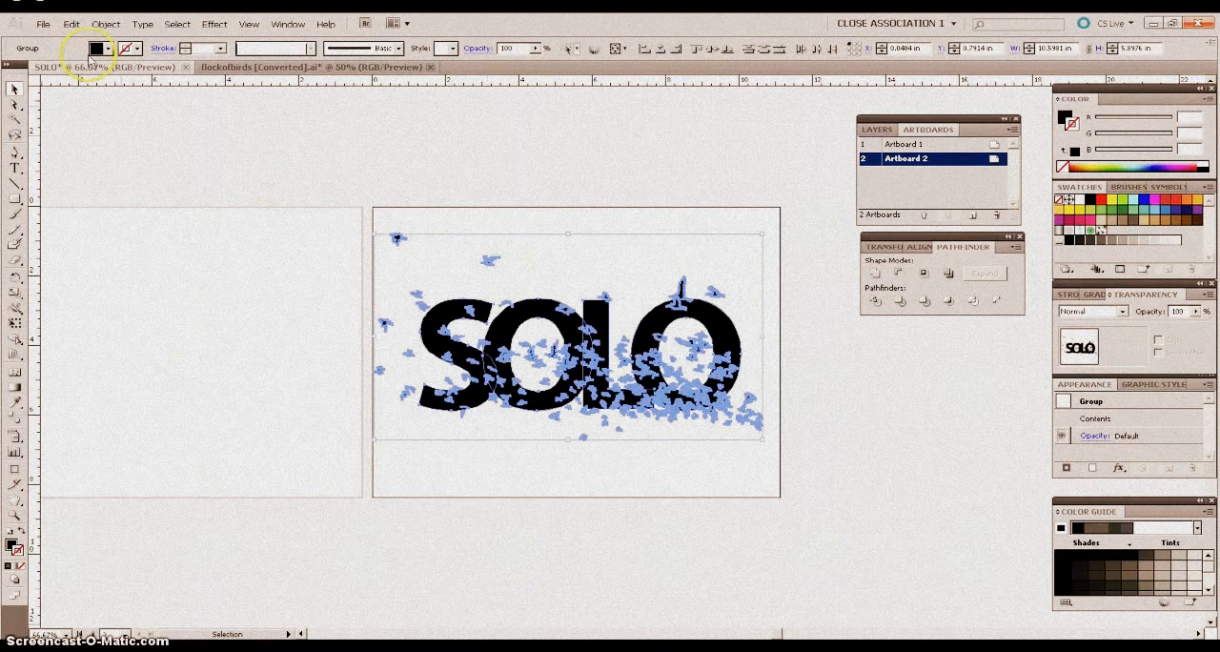
left_click(101, 24)
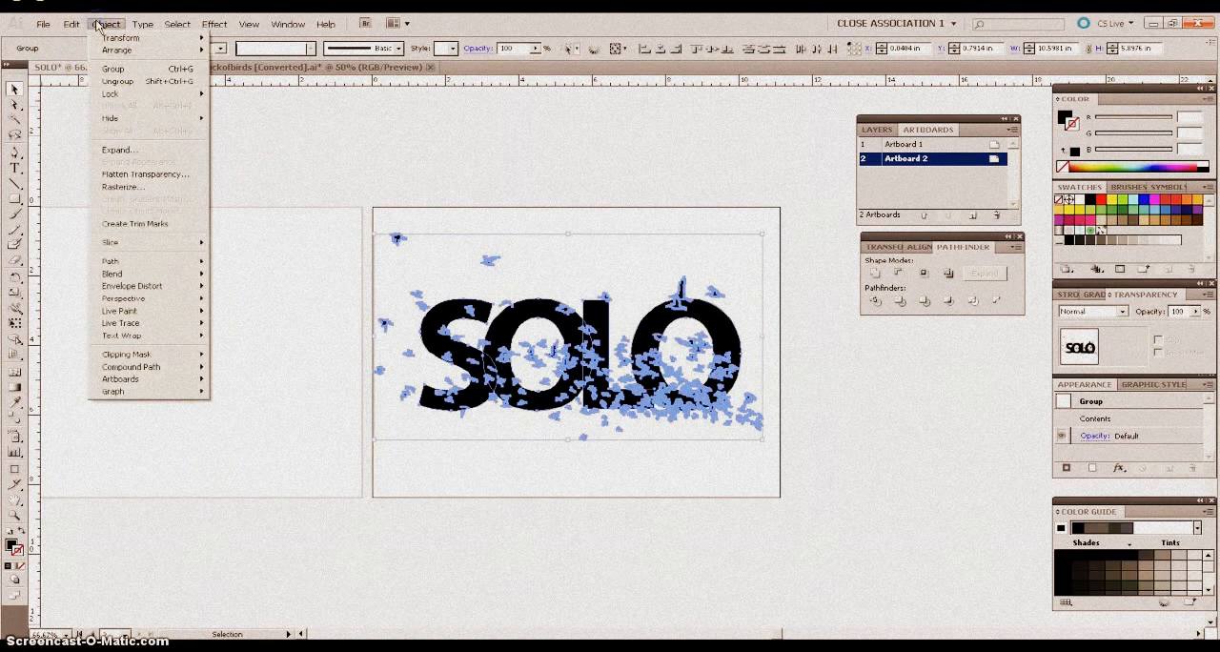
mouse_move(136, 370)
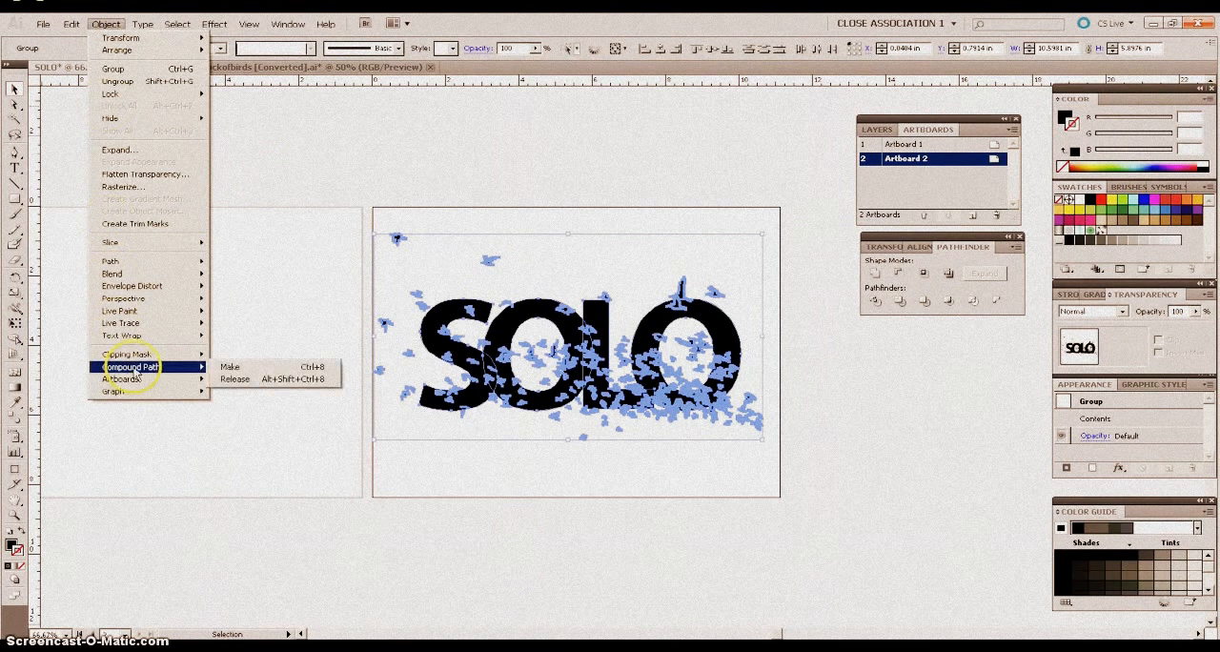
left_click(230, 366)
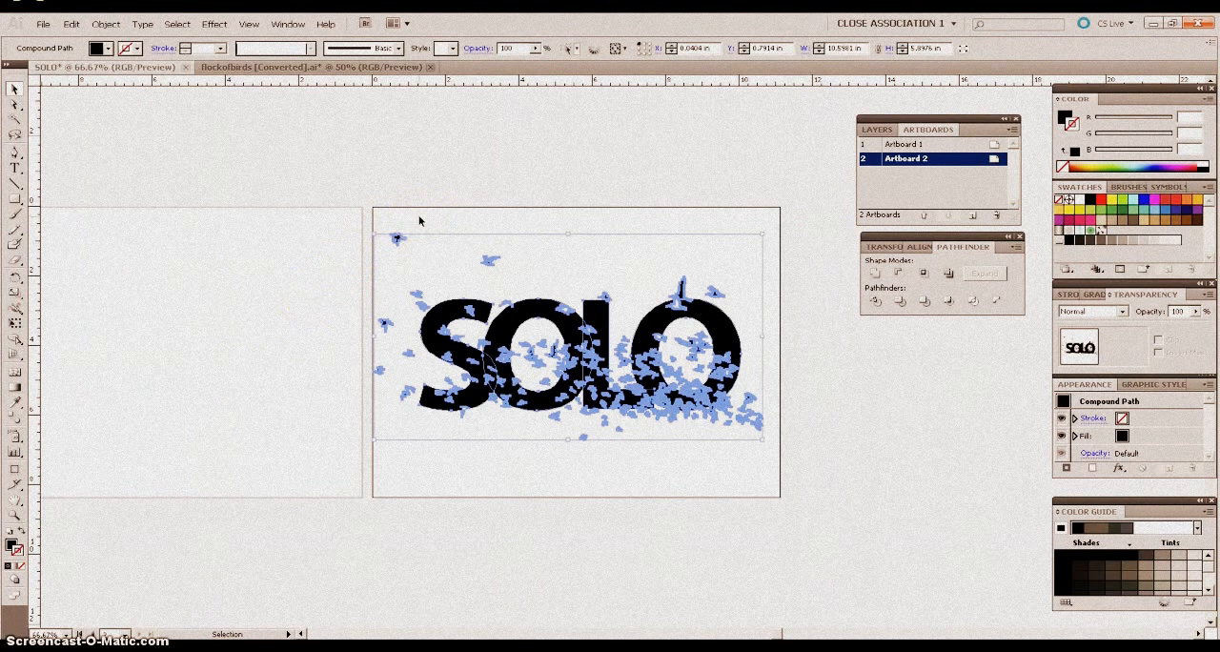
left_click(521, 226)
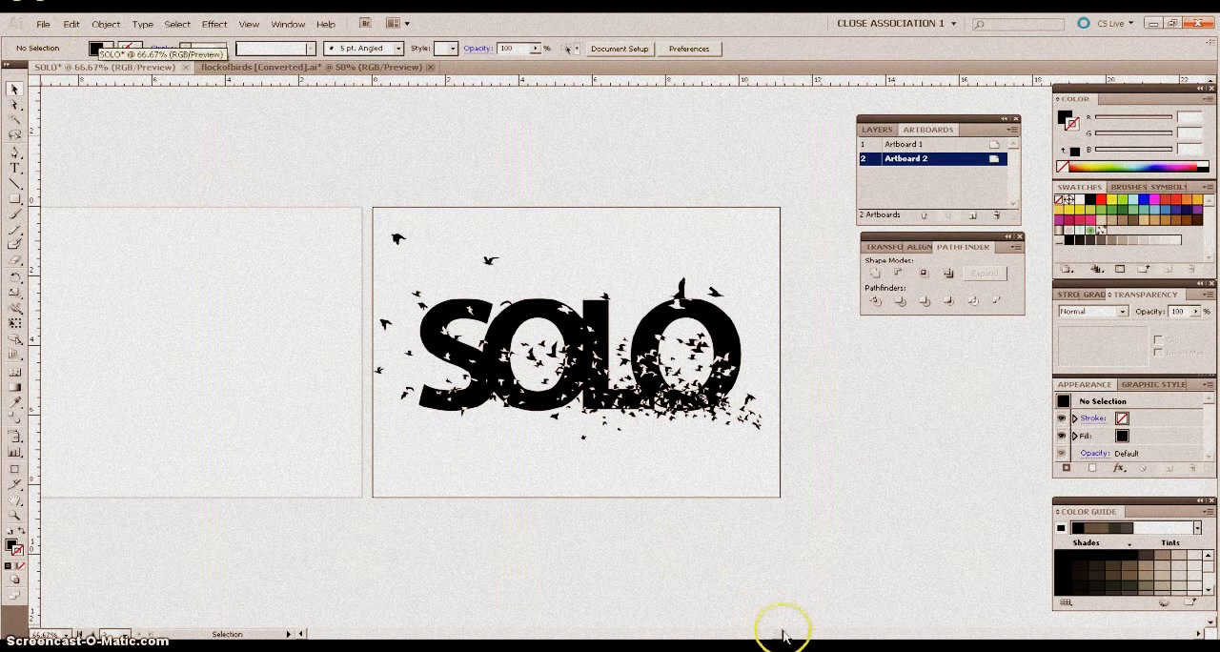
Place the image abre_tus_ojos_1024x7682 from the images folder of MUL-199 Final Elements as a linked file.
left_click_drag(782, 633, 763, 635)
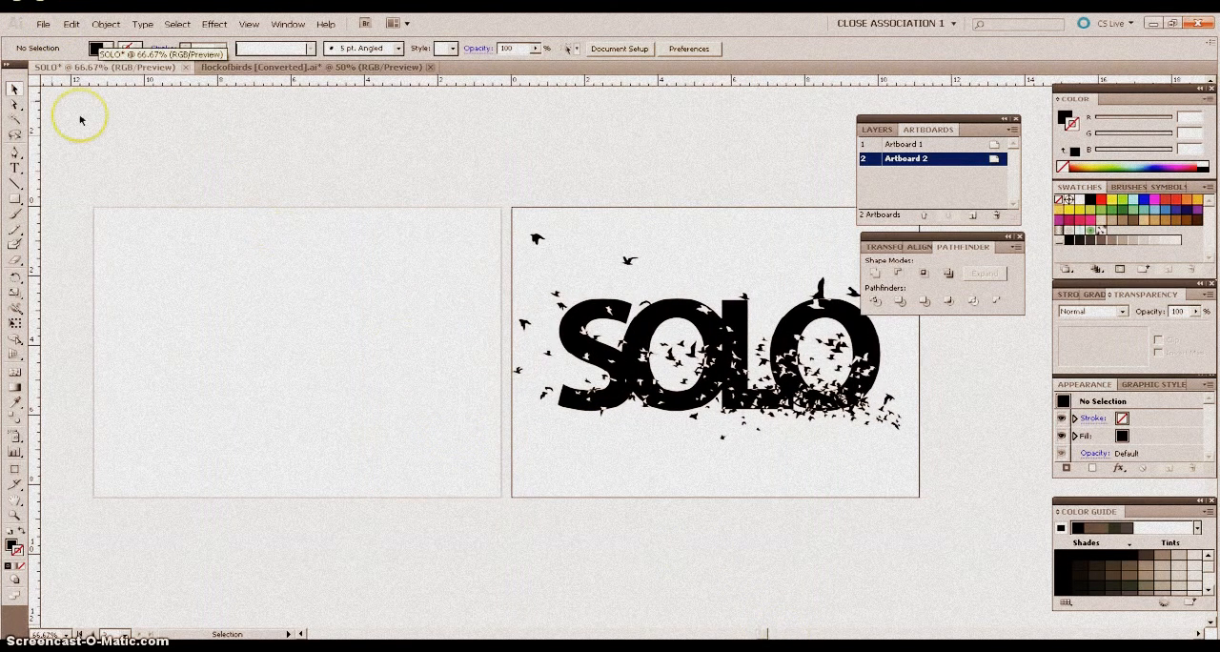
left_click(43, 24)
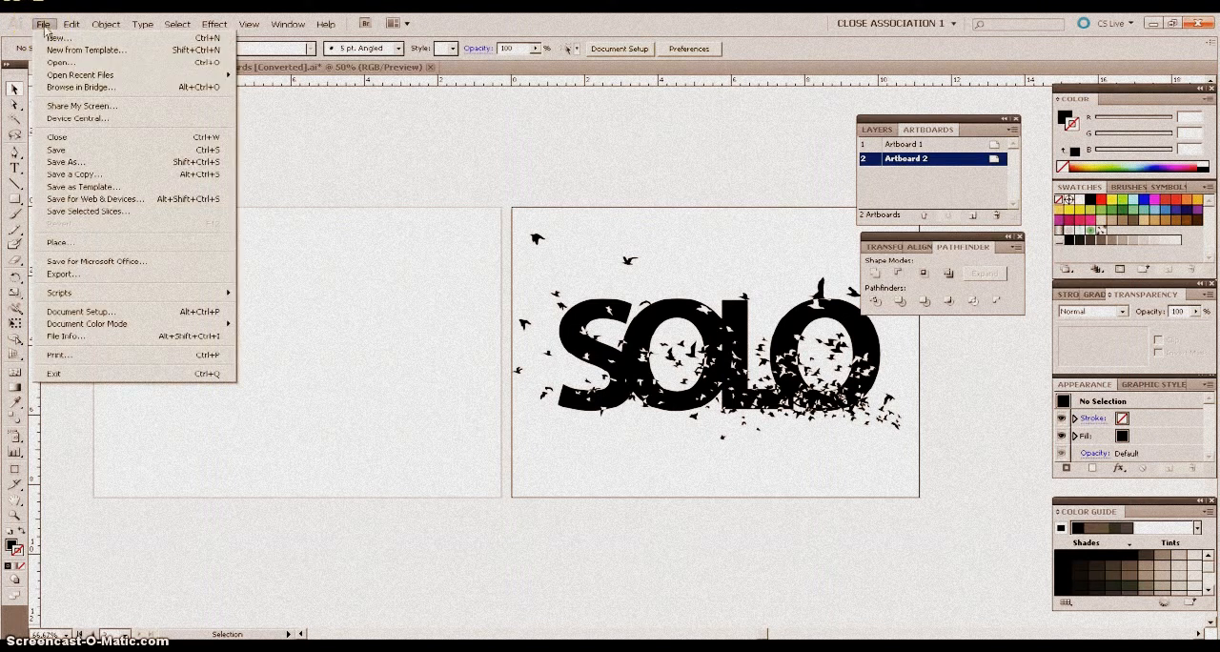
left_click(57, 245)
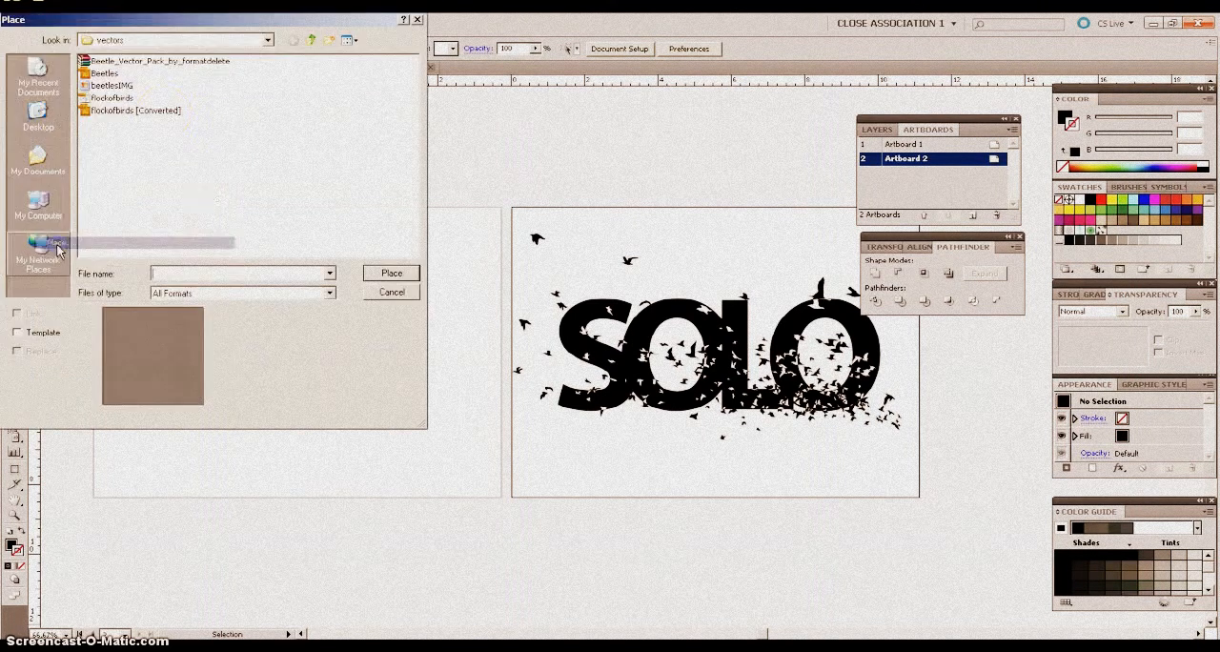
left_click(314, 42)
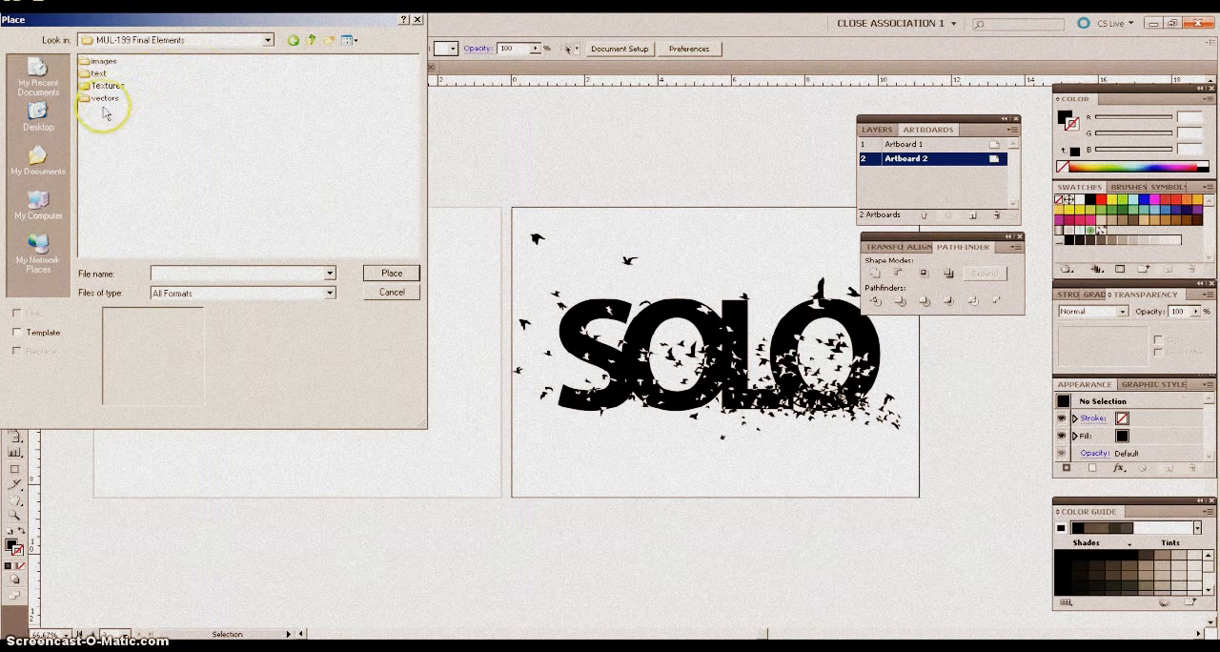
double_click(104, 63)
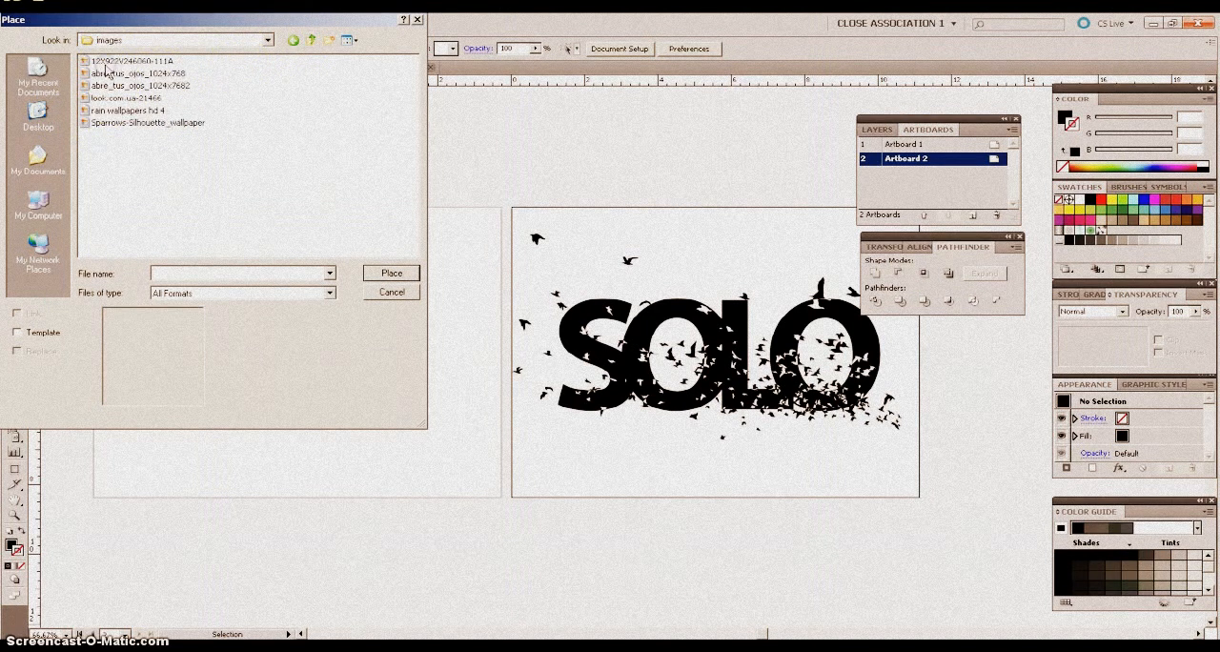
left_click(348, 40)
left_click(374, 52)
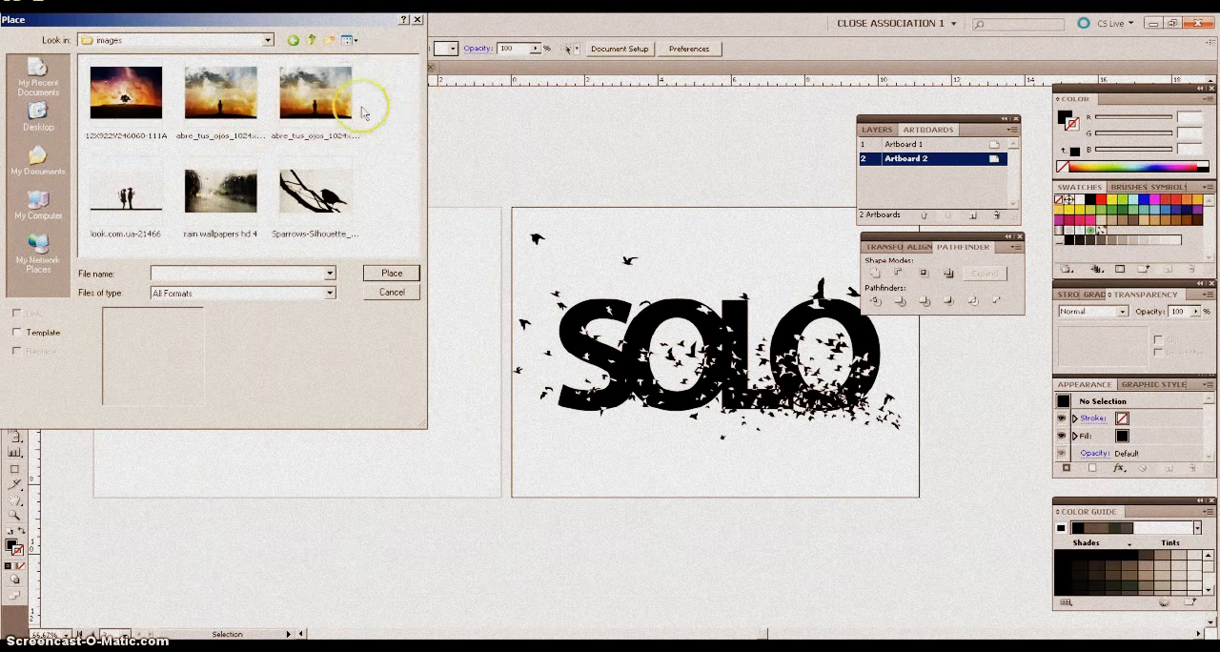
left_click(296, 114)
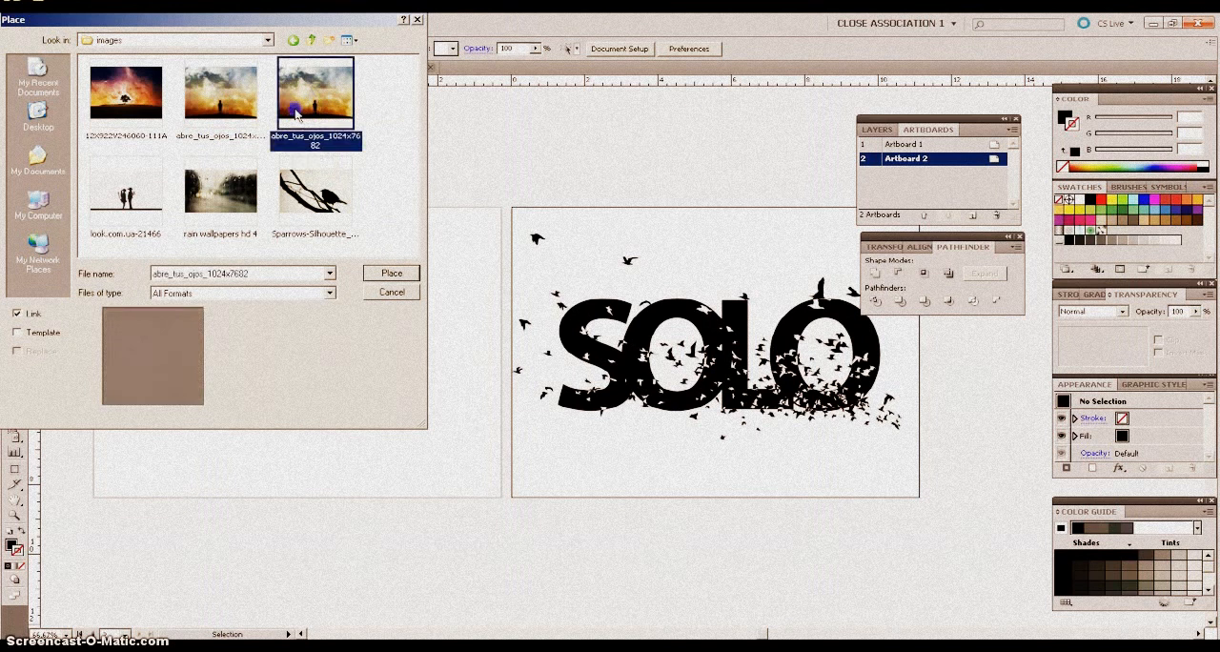
double_click(296, 114)
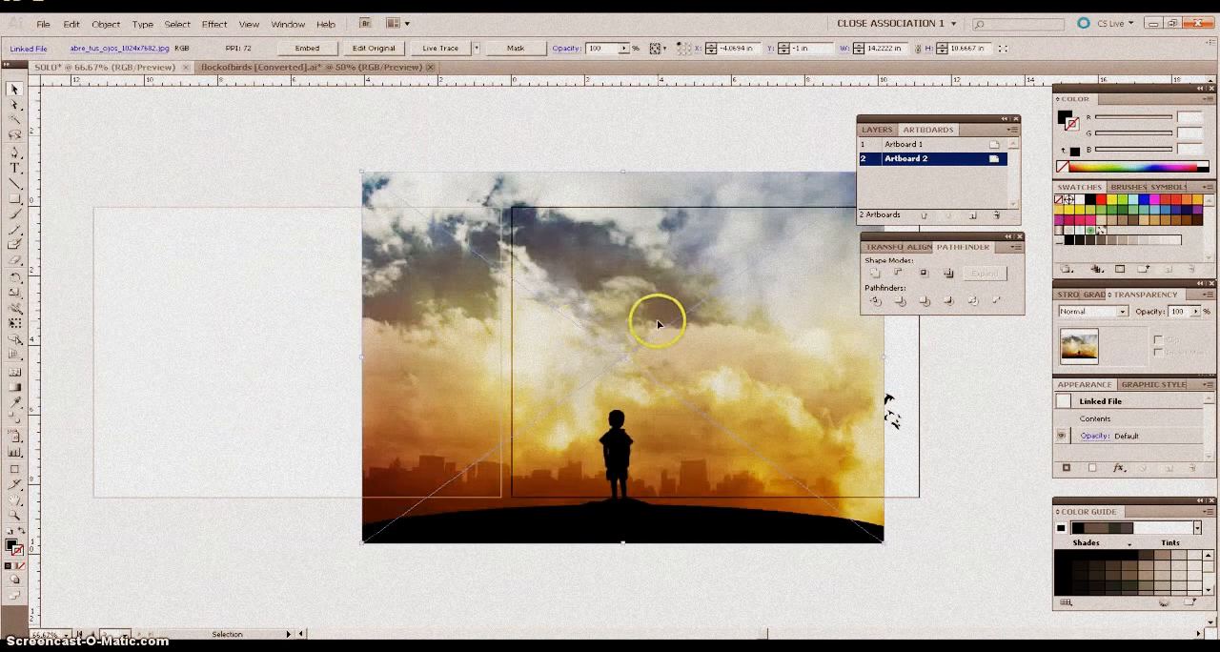
Embed the placed sky image and fit it inside Artboard 1 at about 10.3 by 7.7 in.
left_click_drag(658, 324, 419, 303)
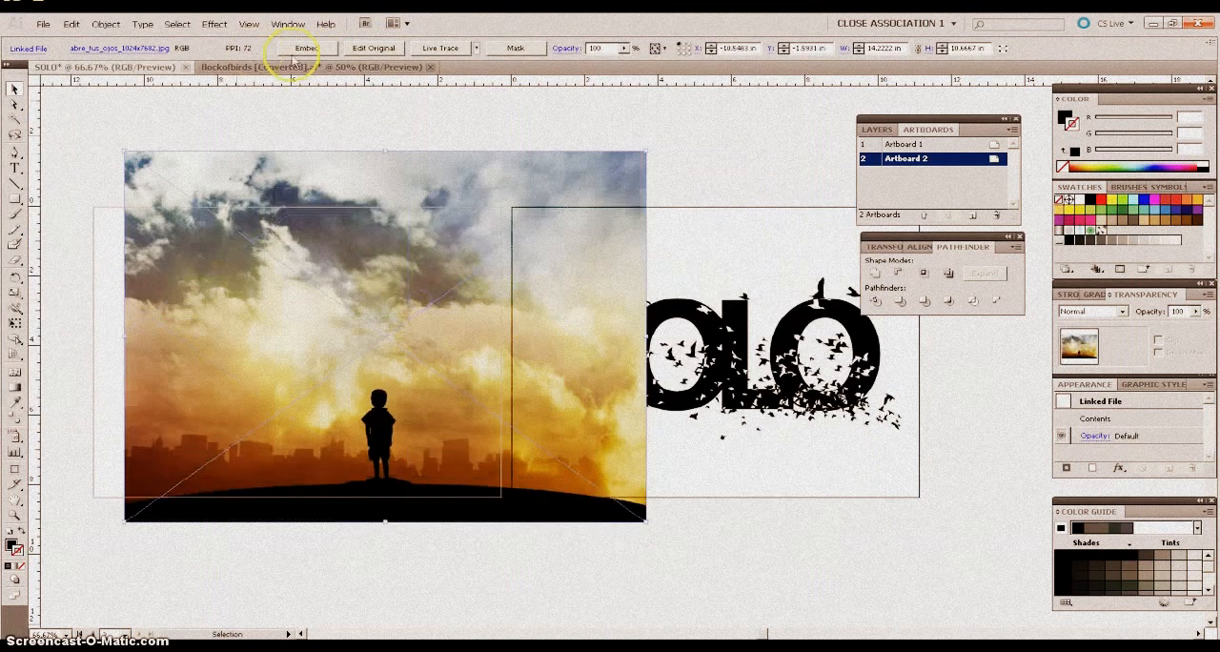
left_click(307, 48)
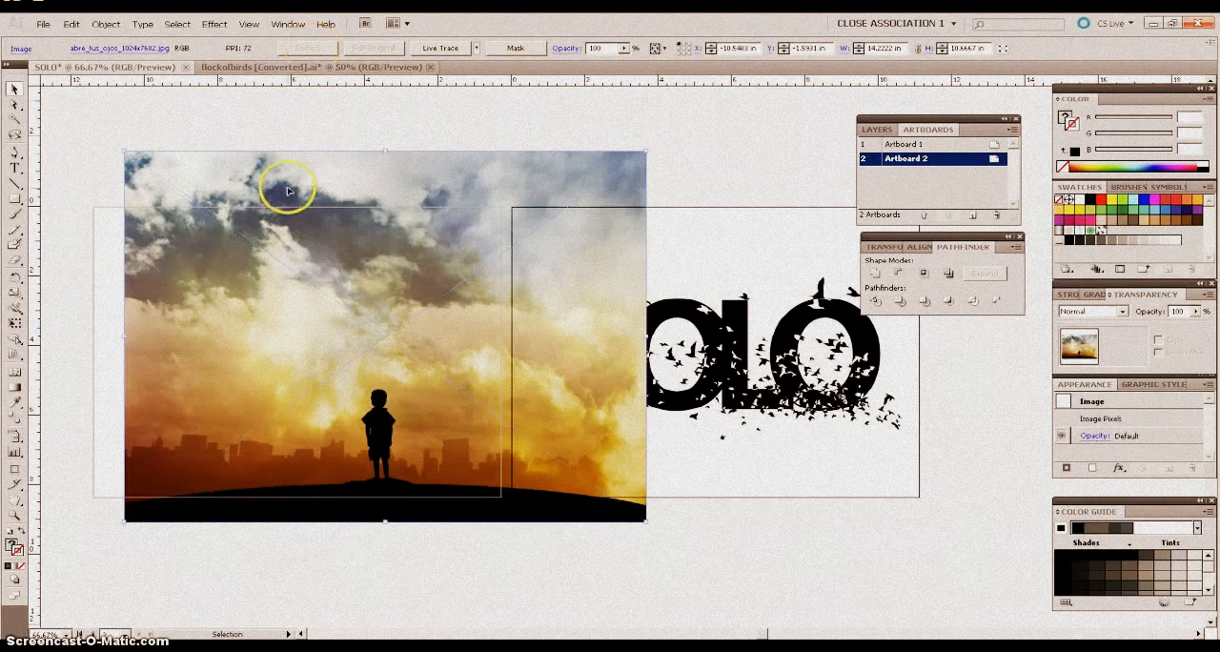
left_click_drag(386, 151, 382, 257)
left_click_drag(449, 314, 368, 282)
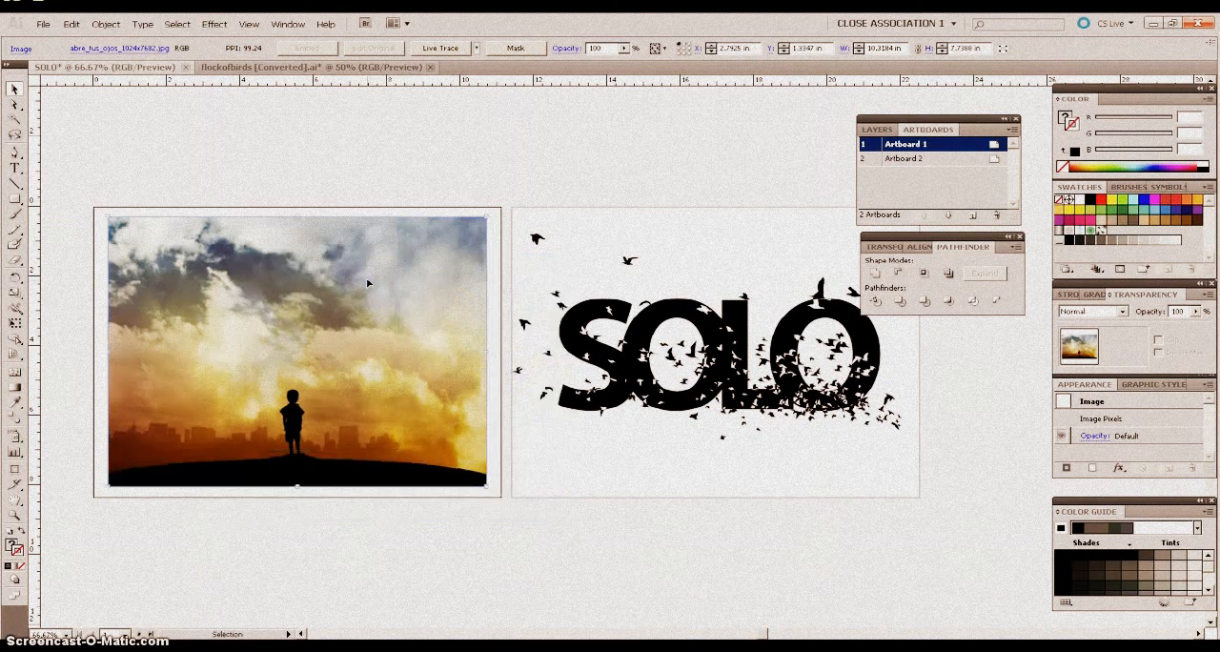
left_click(335, 159)
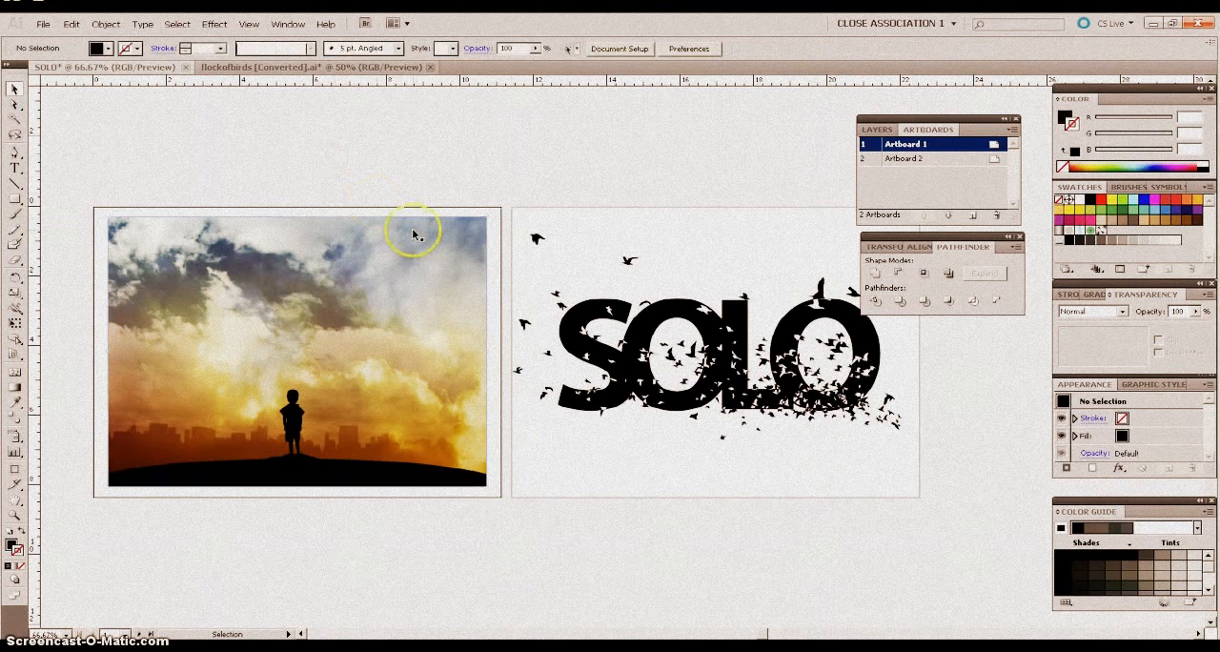
Move the bird-cut SOLO lettering onto Artboard 1 and scale it to about 5.6 by 3.1 in above the boy's silhouette.
left_click(610, 314)
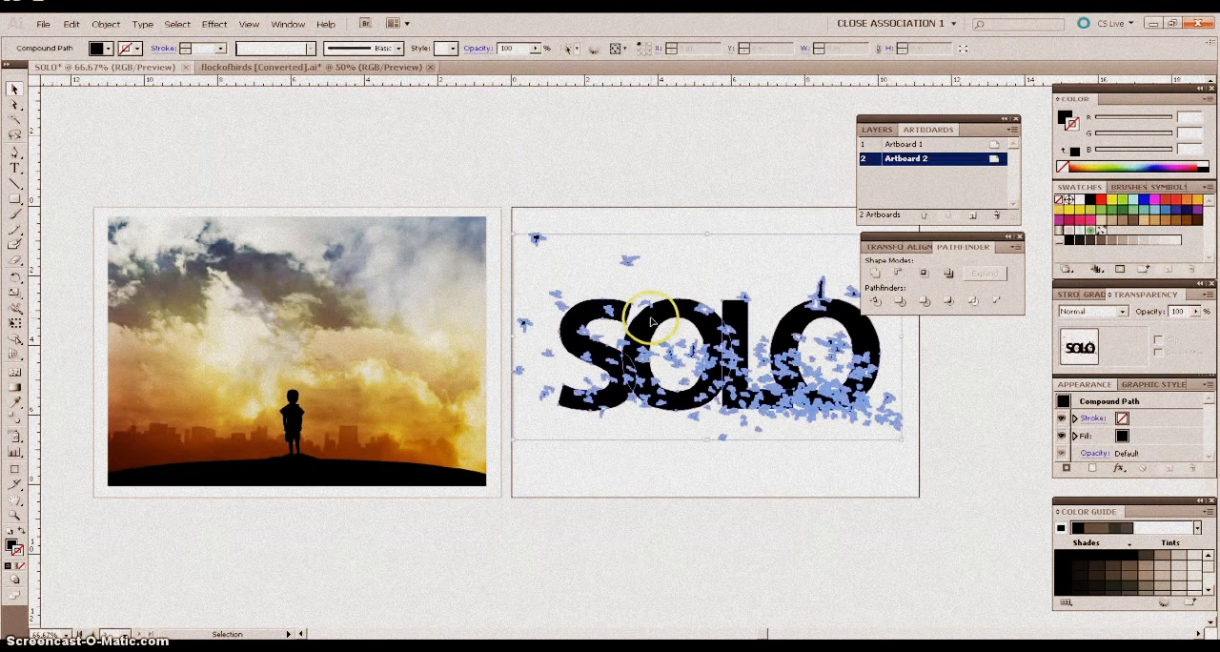
left_click_drag(651, 321, 235, 310)
left_click_drag(288, 223, 288, 321)
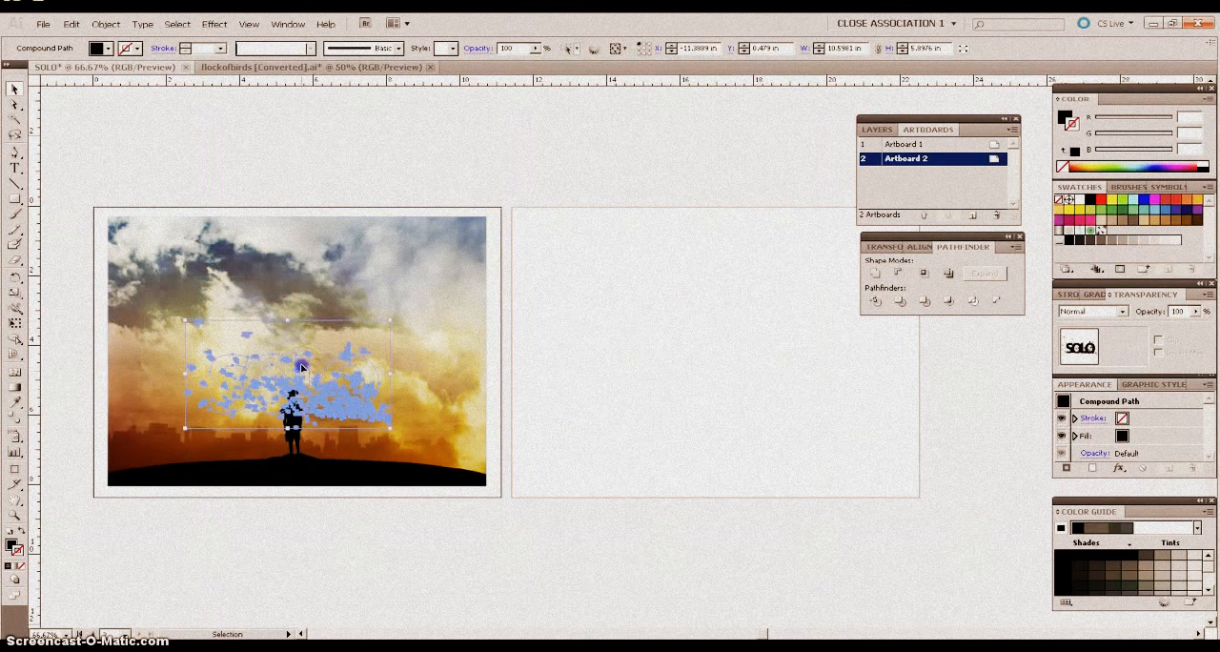
left_click_drag(301, 367, 301, 330)
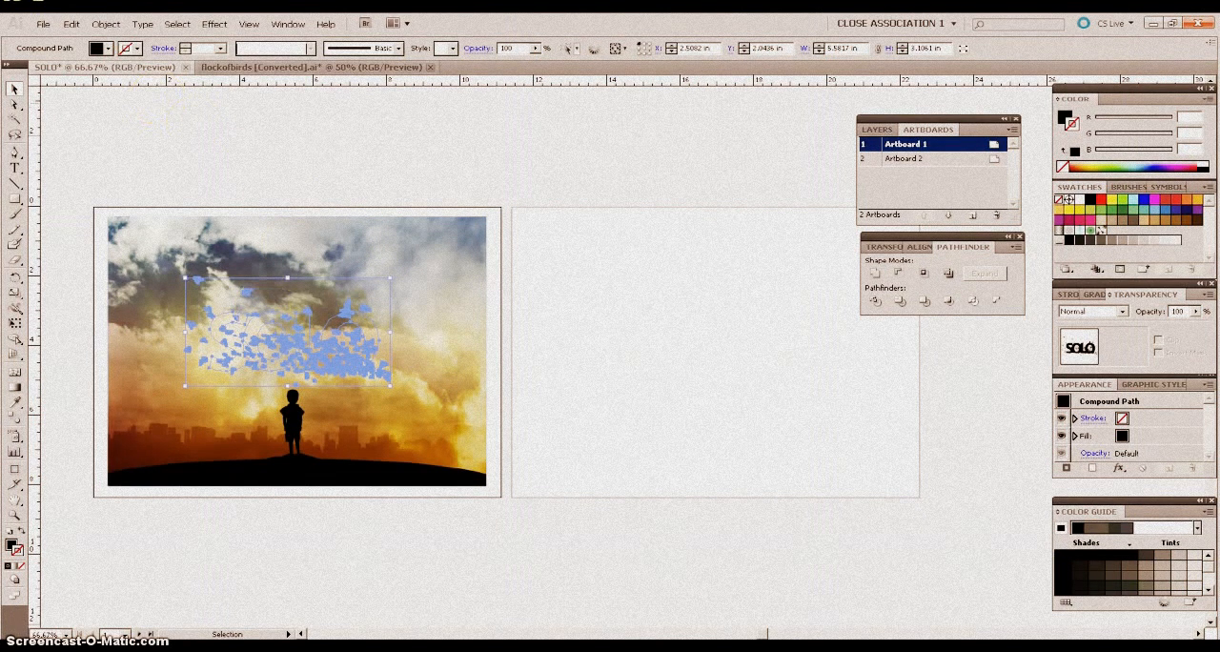
Bring the SOLO lettering in front of the sky photo and deselect it.
left_click(106, 24)
mouse_move(115, 49)
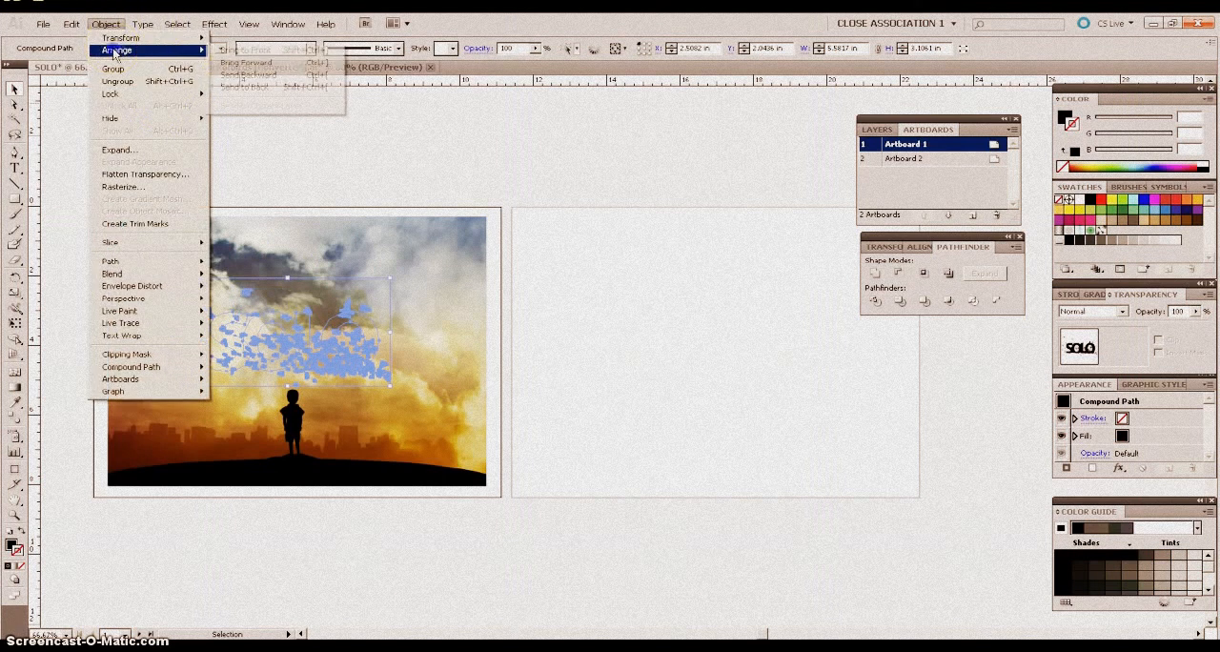
left_click(229, 49)
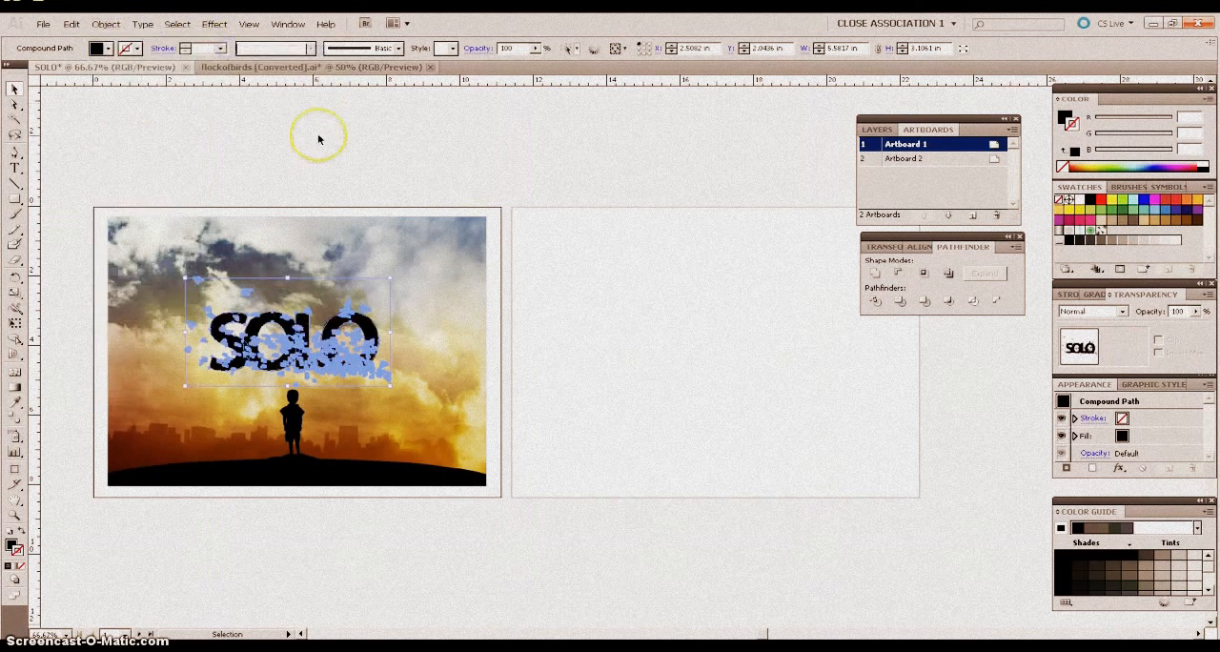
left_click(346, 185)
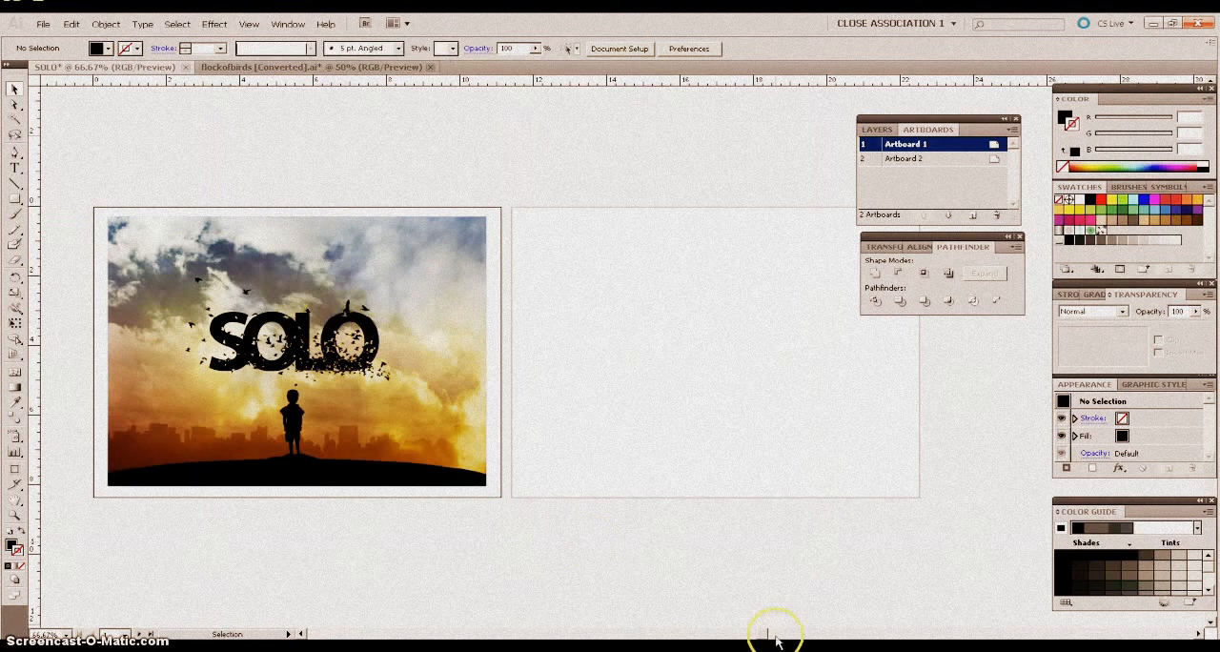
Examine the bird-cut SOLO lettering against the sky photo on Artboard 1, up close and as a whole.
mouse_move(766, 638)
left_mouse_down()
mouse_move(741, 639)
mouse_move(758, 636)
left_mouse_up()
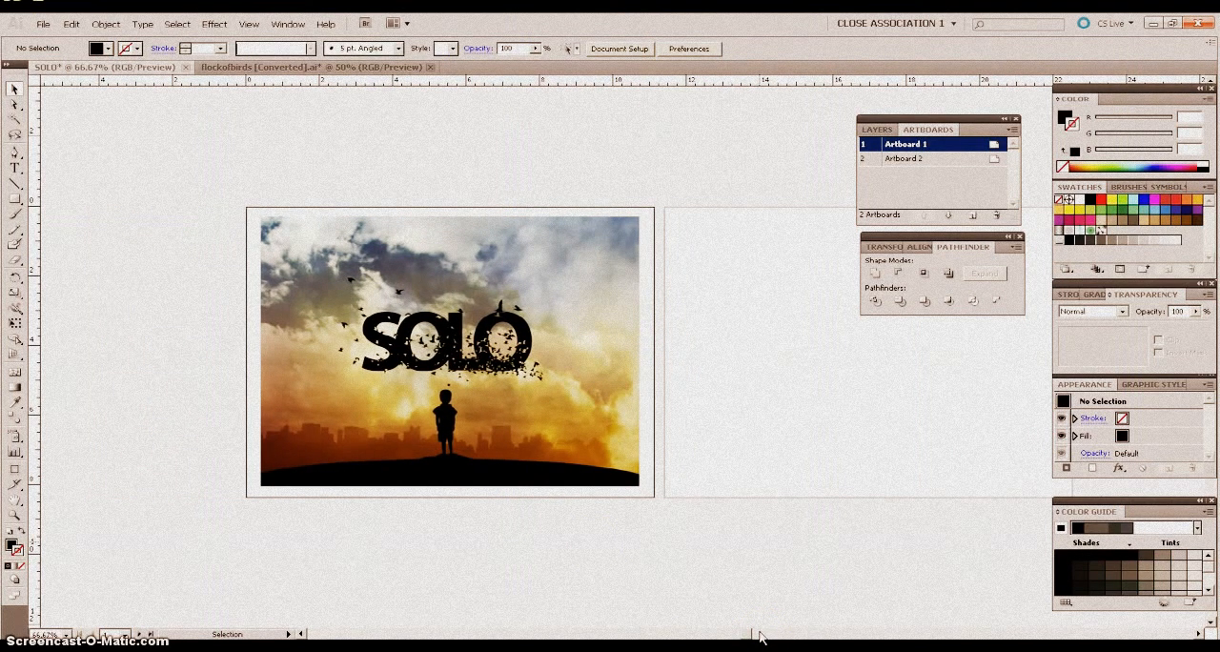
key("ctrl+=")
key("ctrl+=")
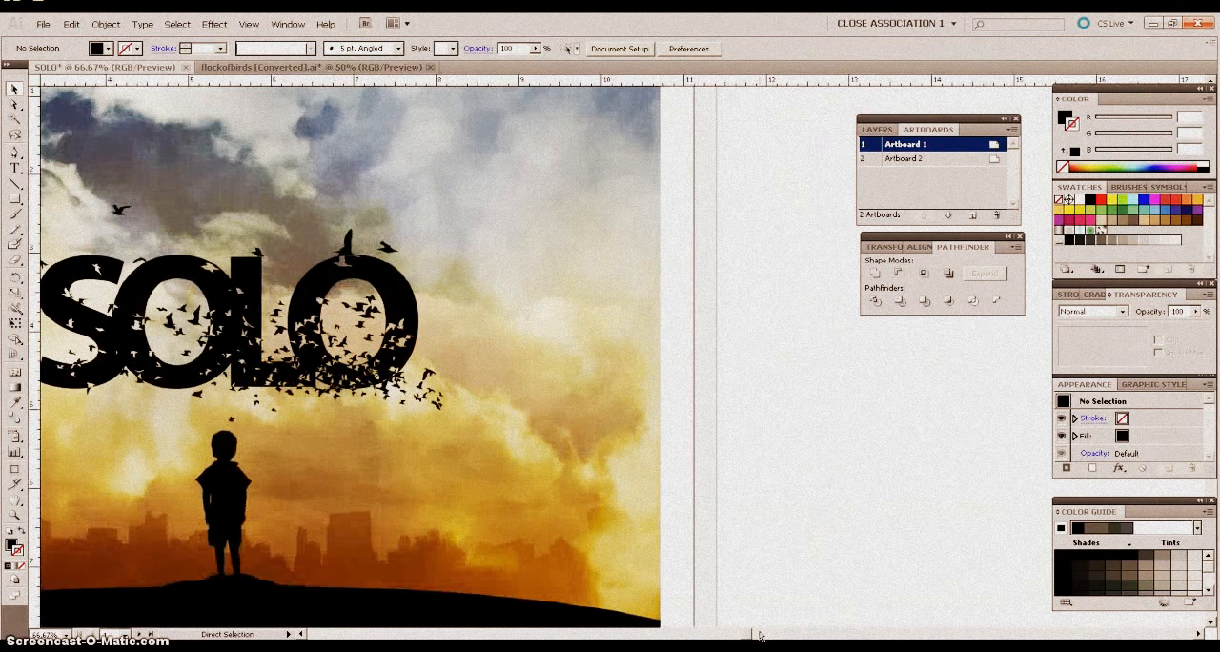
key("ctrl+=")
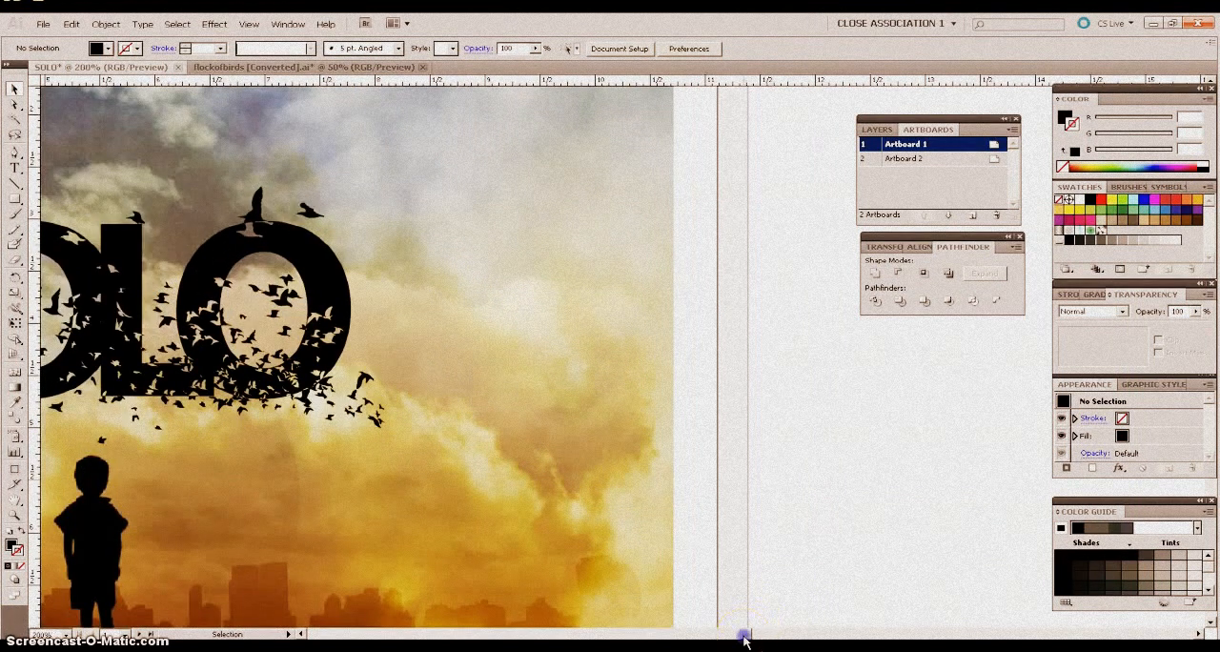
left_click_drag(745, 638, 733, 638)
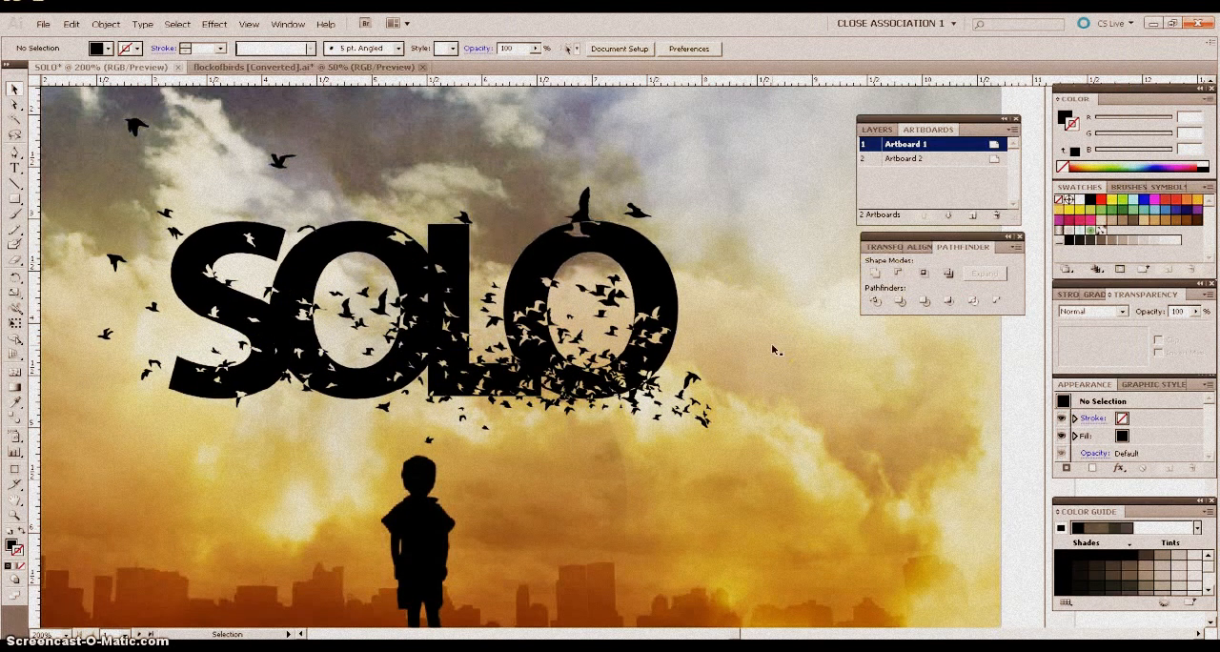
scroll(775, 349, "down", 1)
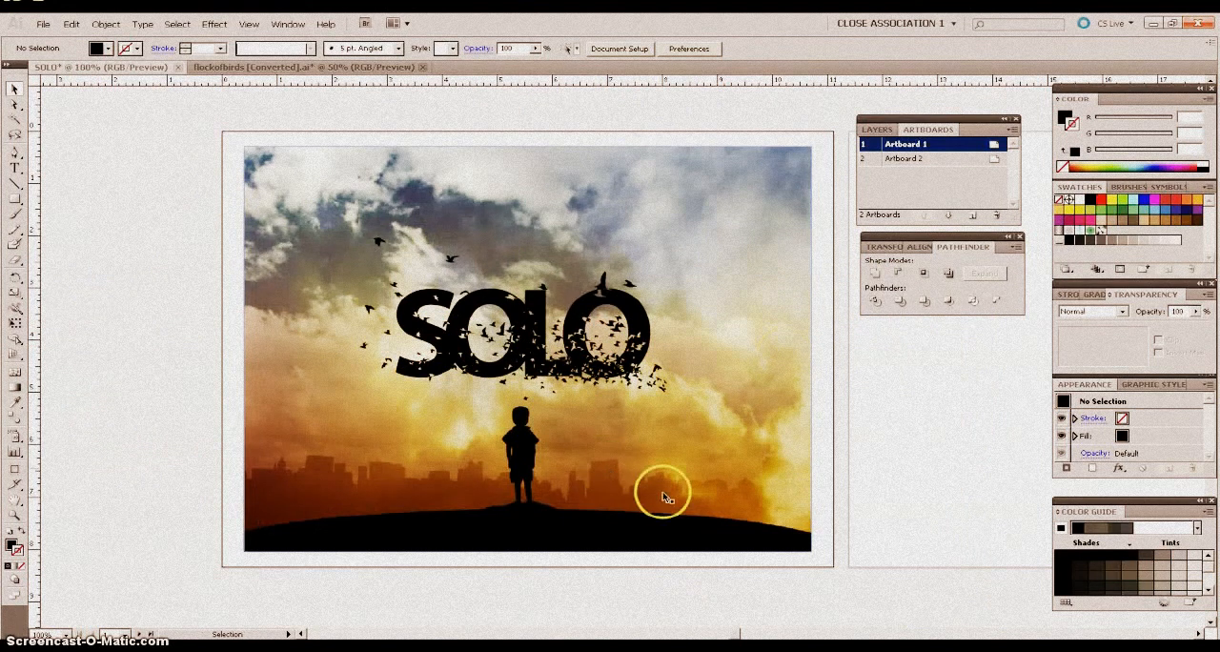
left_click_drag(737, 634, 744, 638)
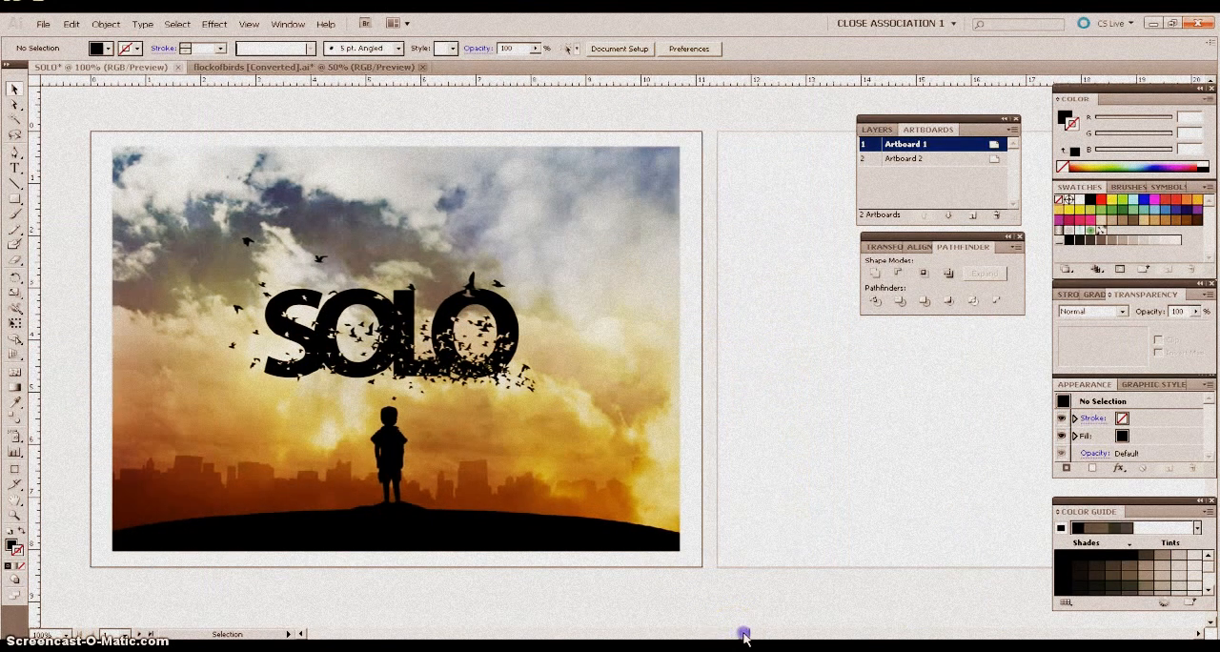
Set the blending mode of the SOLO lettering on Artboard 1 to Overlay.
left_click(393, 338)
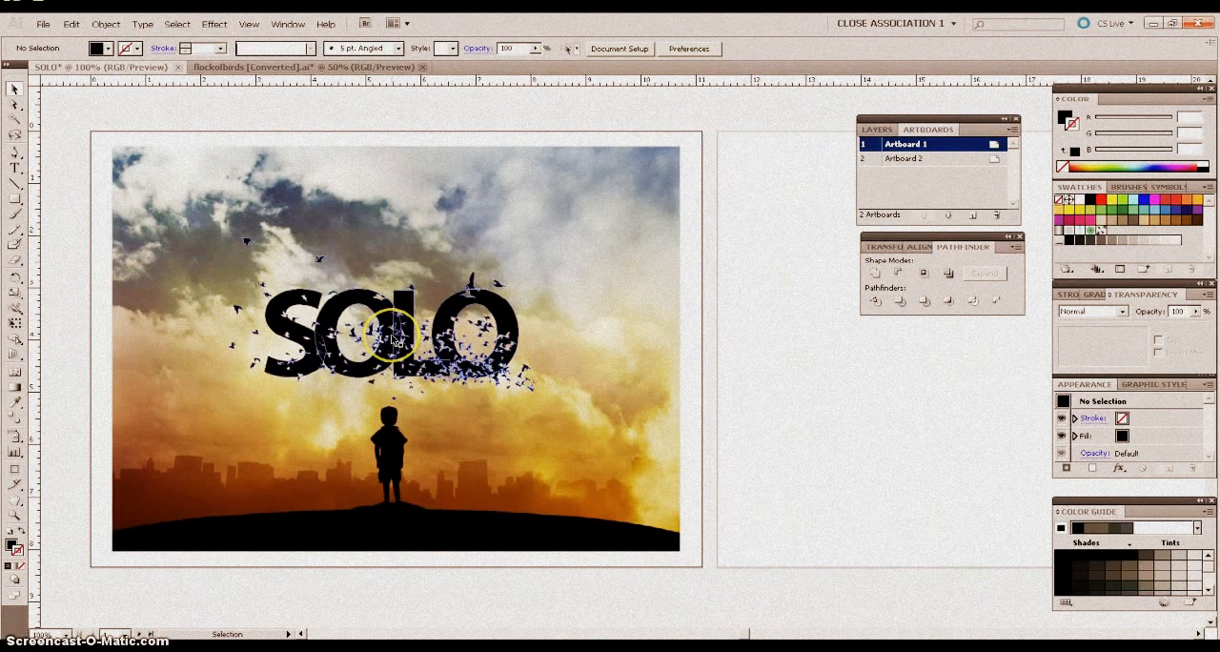
left_click(293, 375)
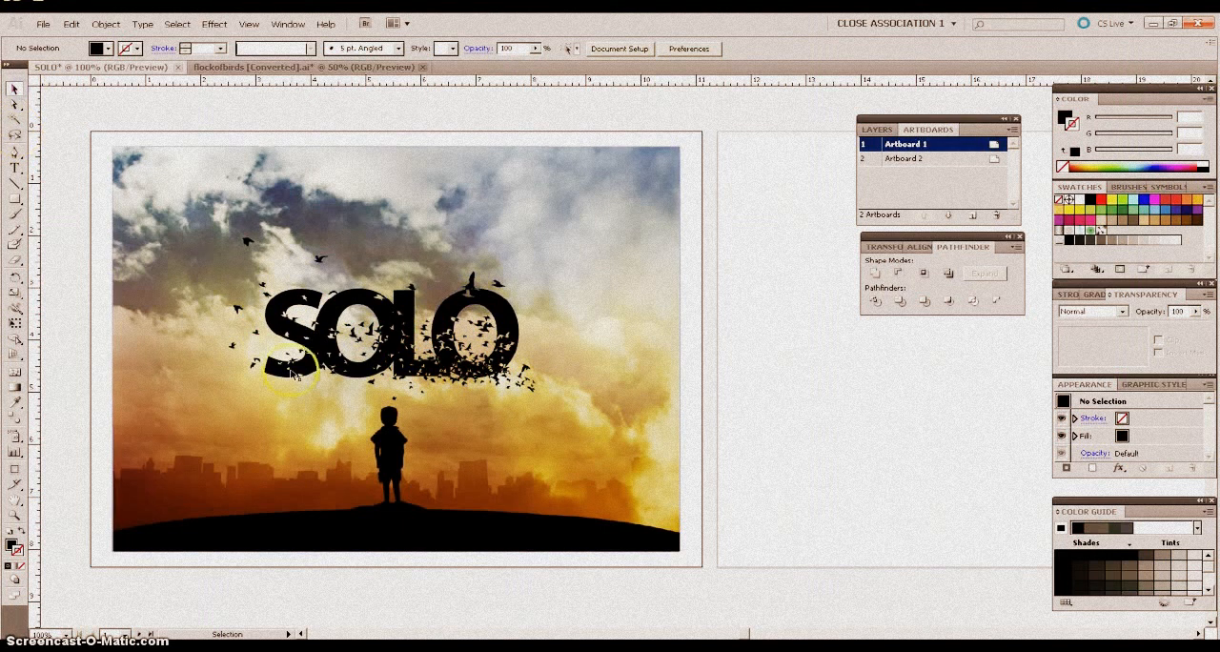
left_click(409, 360)
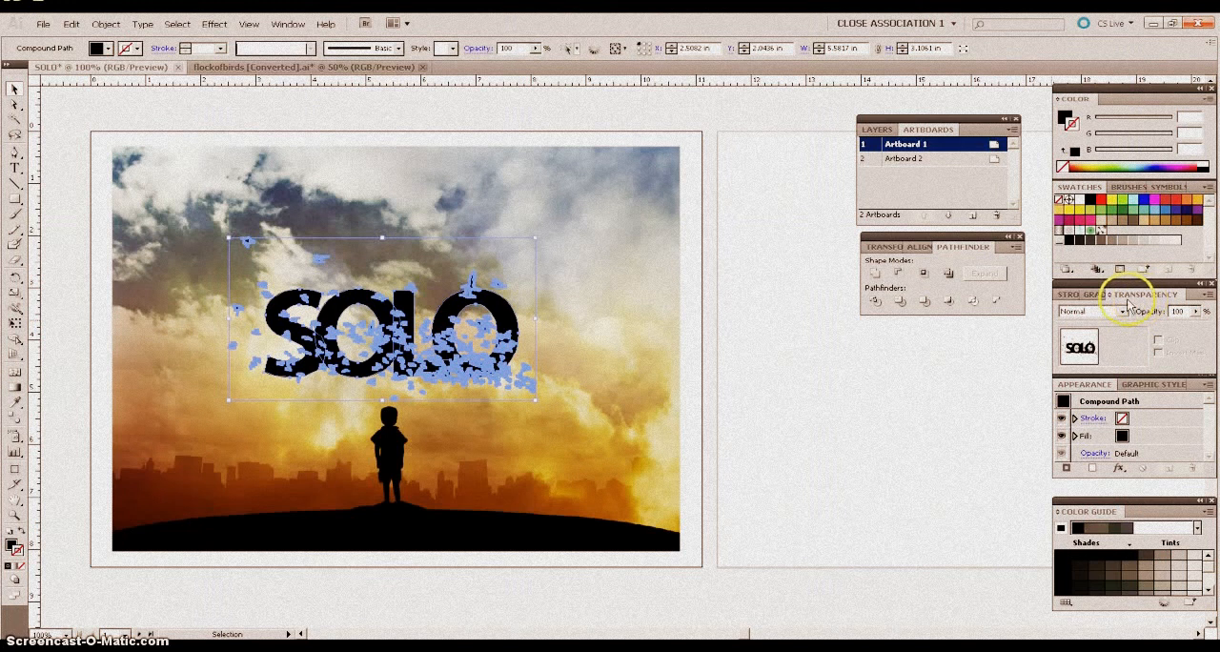
left_click(276, 29)
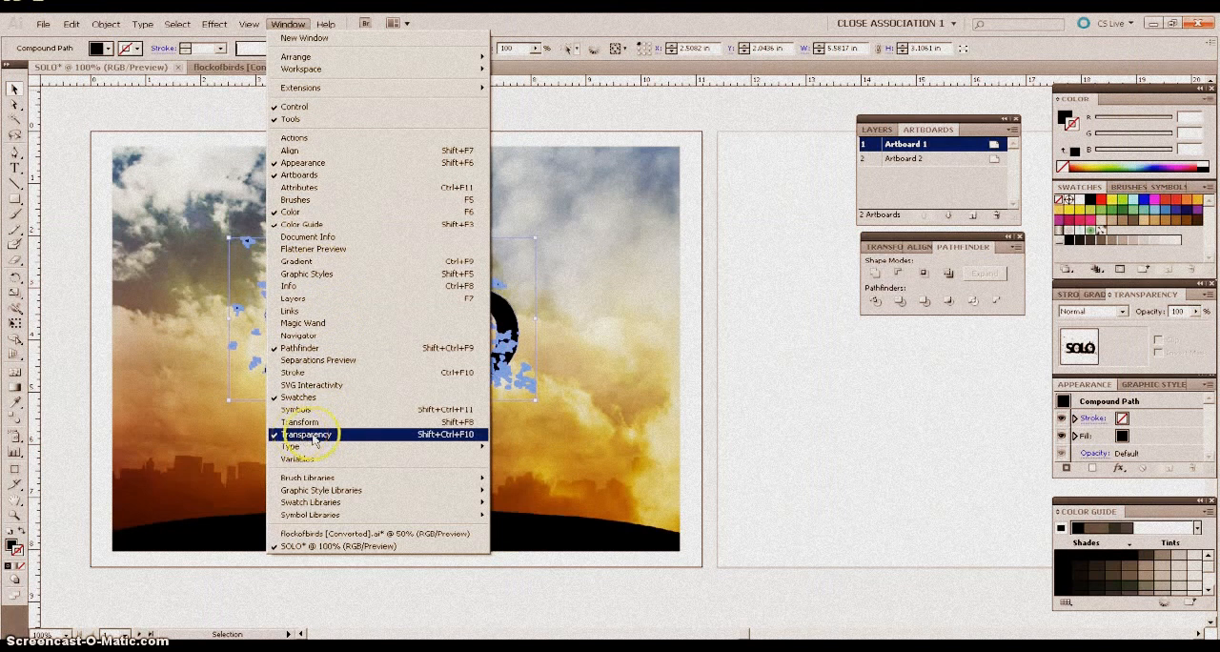
left_click(288, 25)
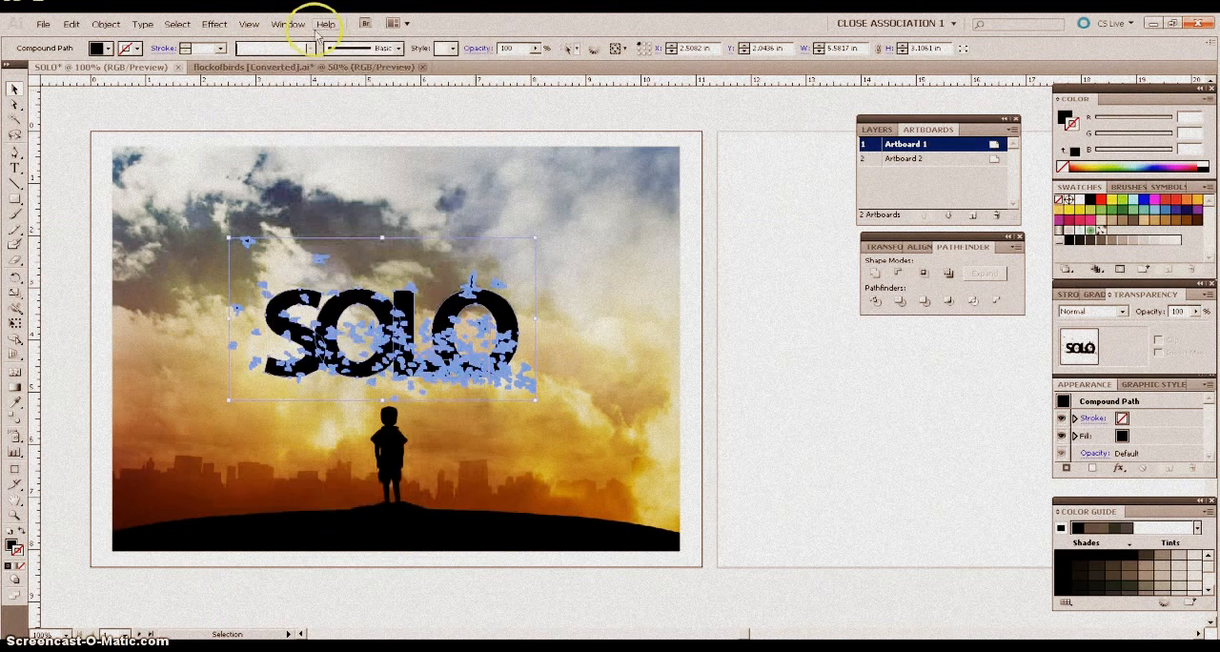
left_click(1123, 313)
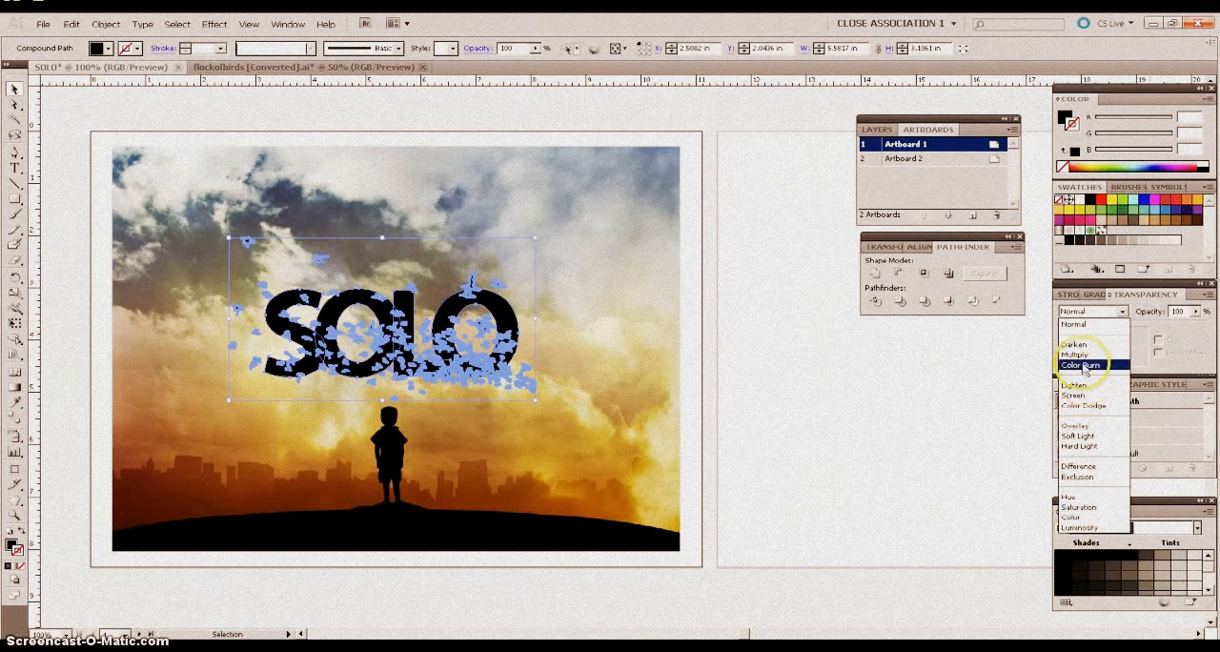
left_click(1075, 425)
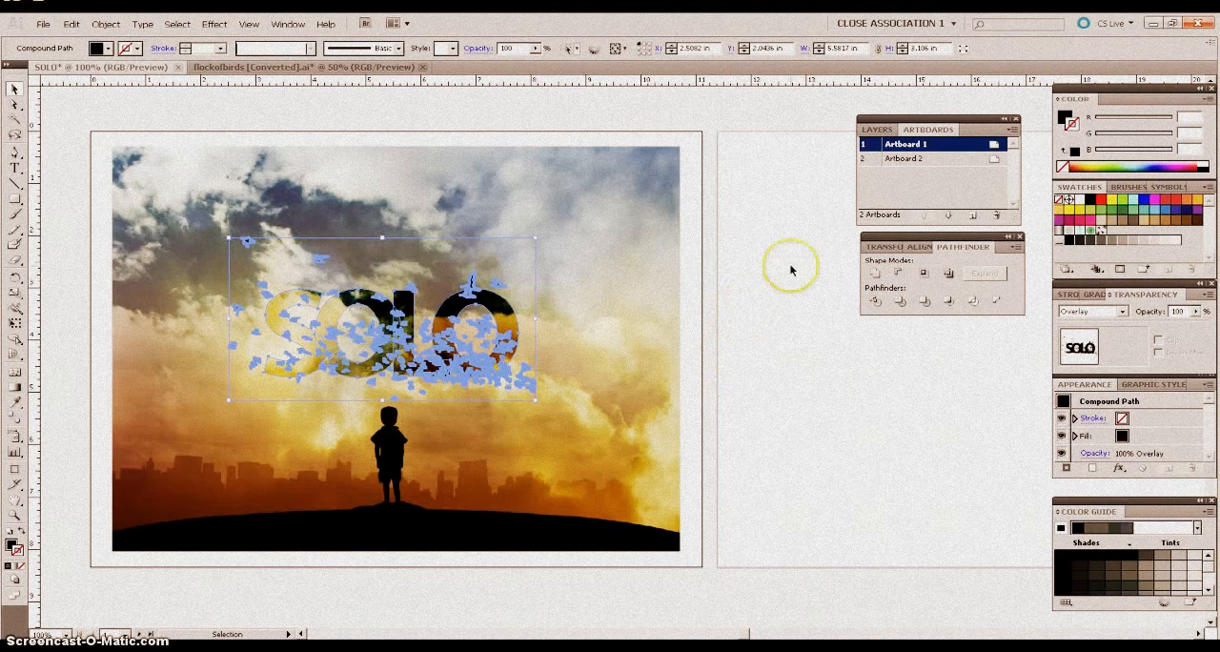
left_click(686, 191)
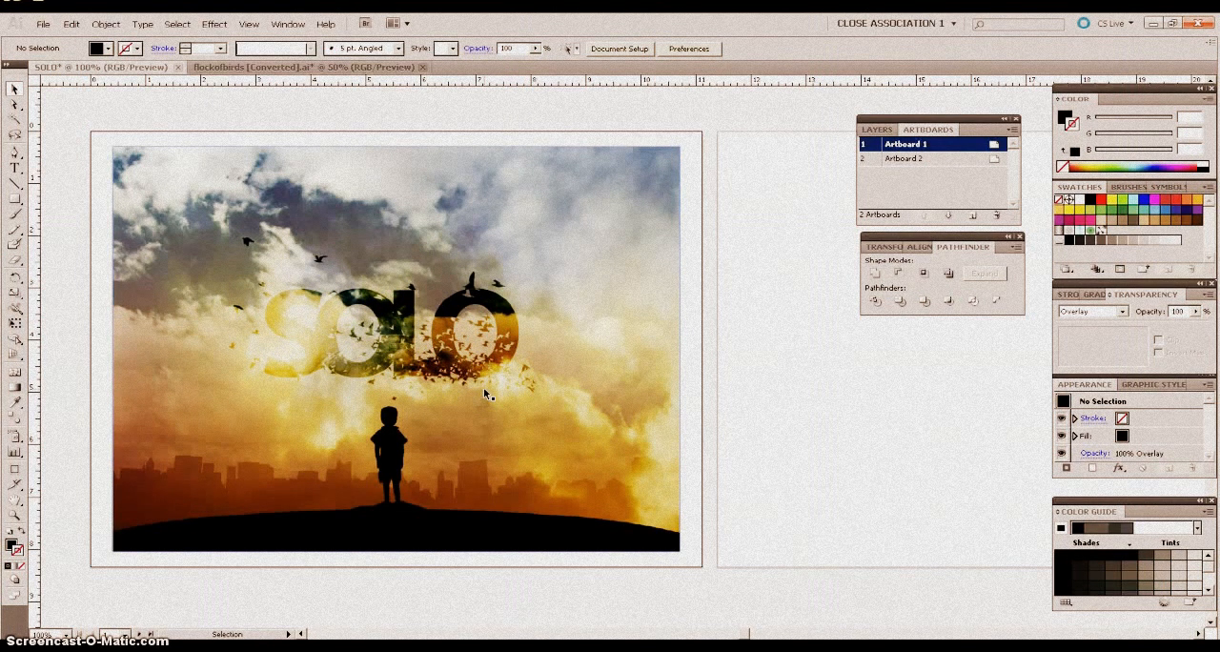
Duplicate the SOLO lettering 11.17 in straight across onto Artboard 2, and place a copy of the sky photo behind it.
left_click(465, 367)
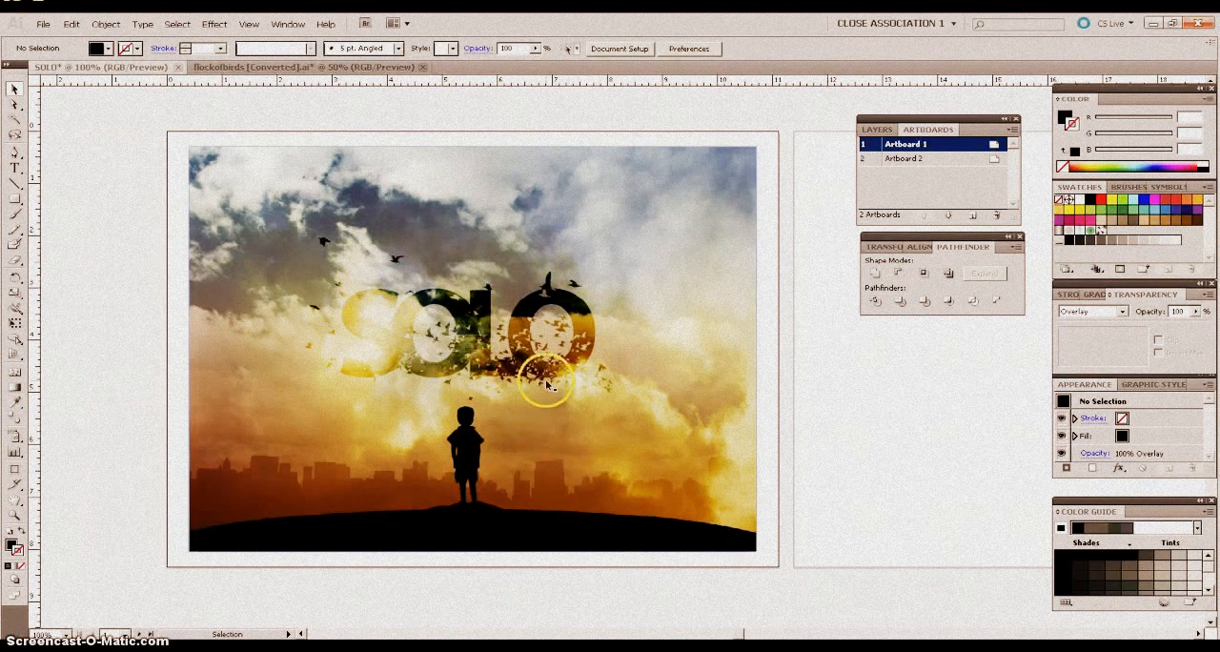
left_click(504, 289)
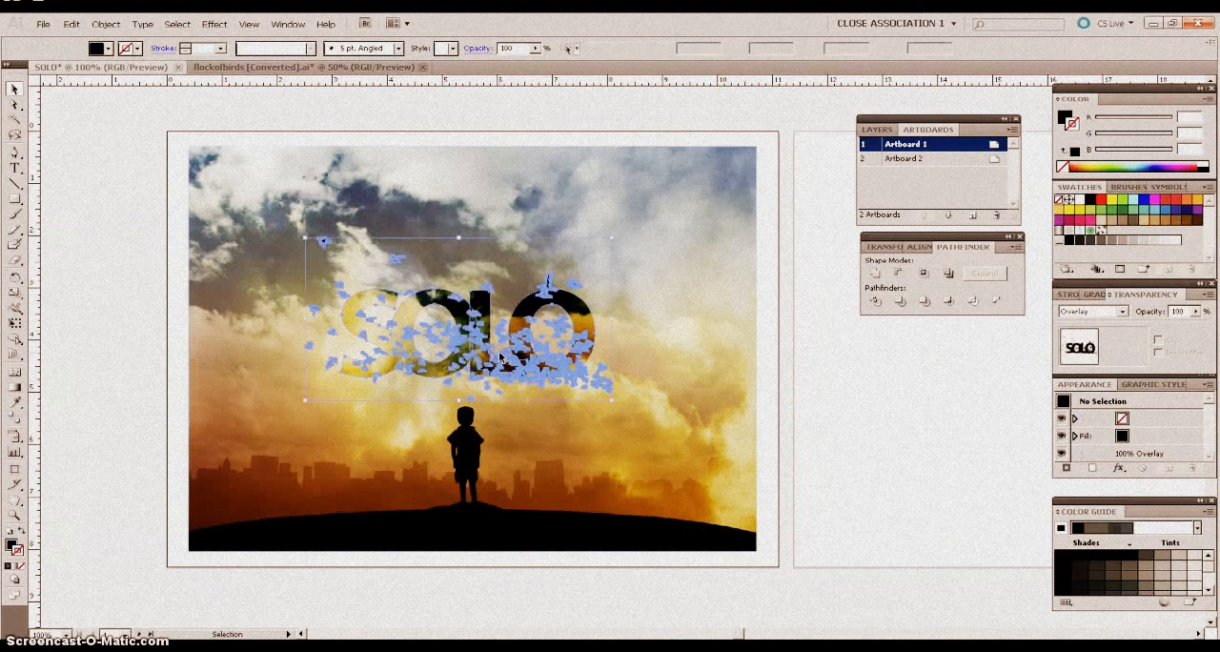
left_click_drag(743, 635, 758, 633)
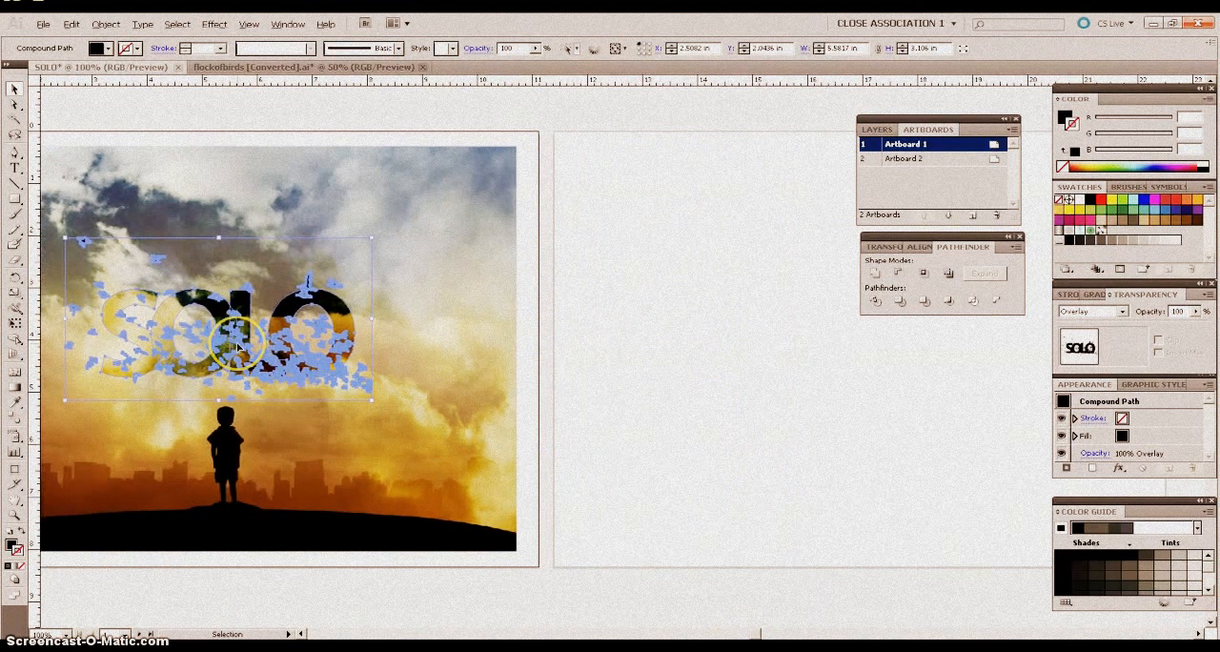
left_click_drag(238, 347, 852, 350)
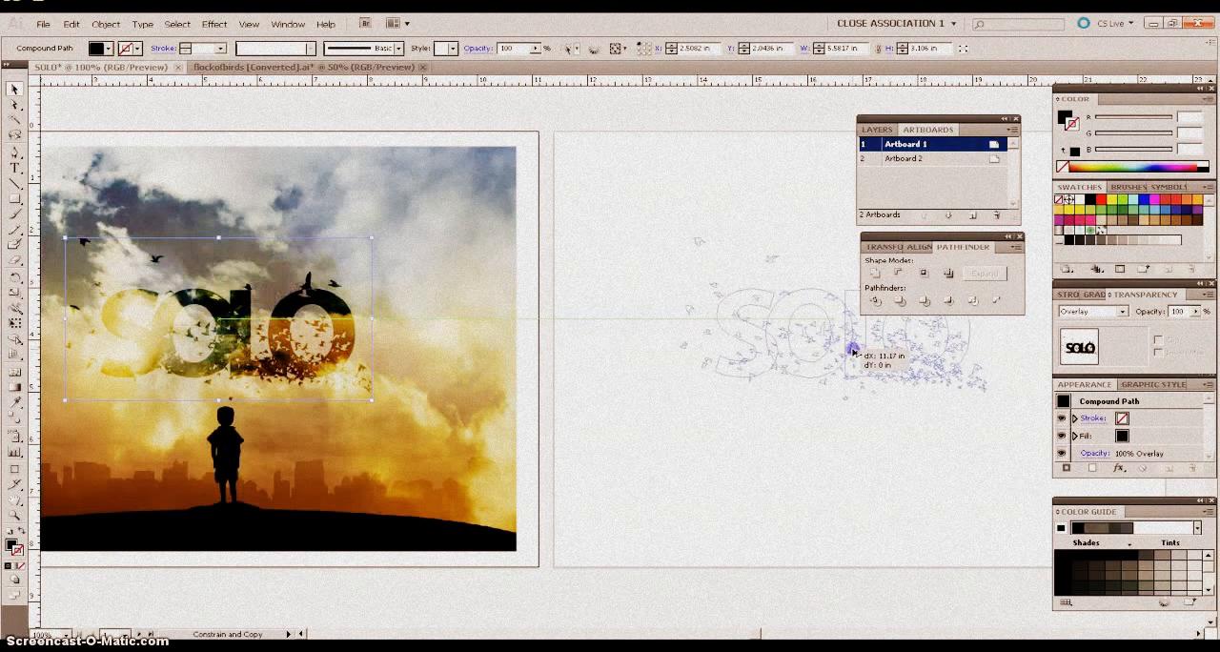
left_click_drag(852, 350, 853, 351)
left_click(877, 471)
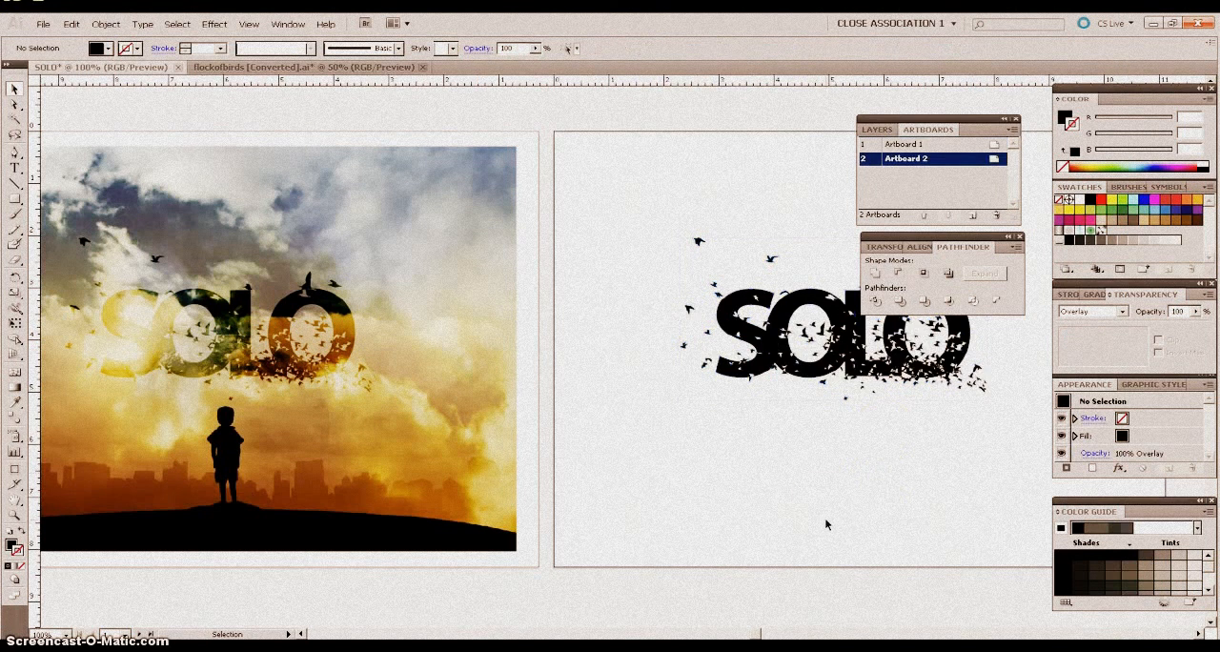
left_click(402, 382)
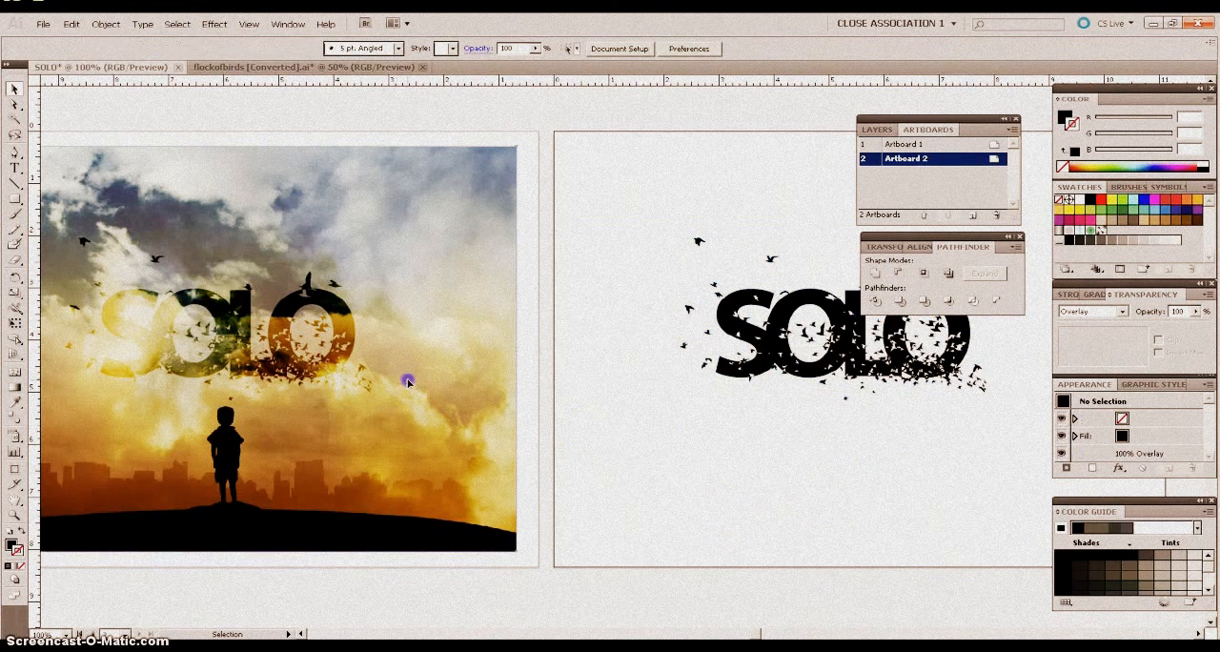
left_click_drag(408, 383, 1019, 368)
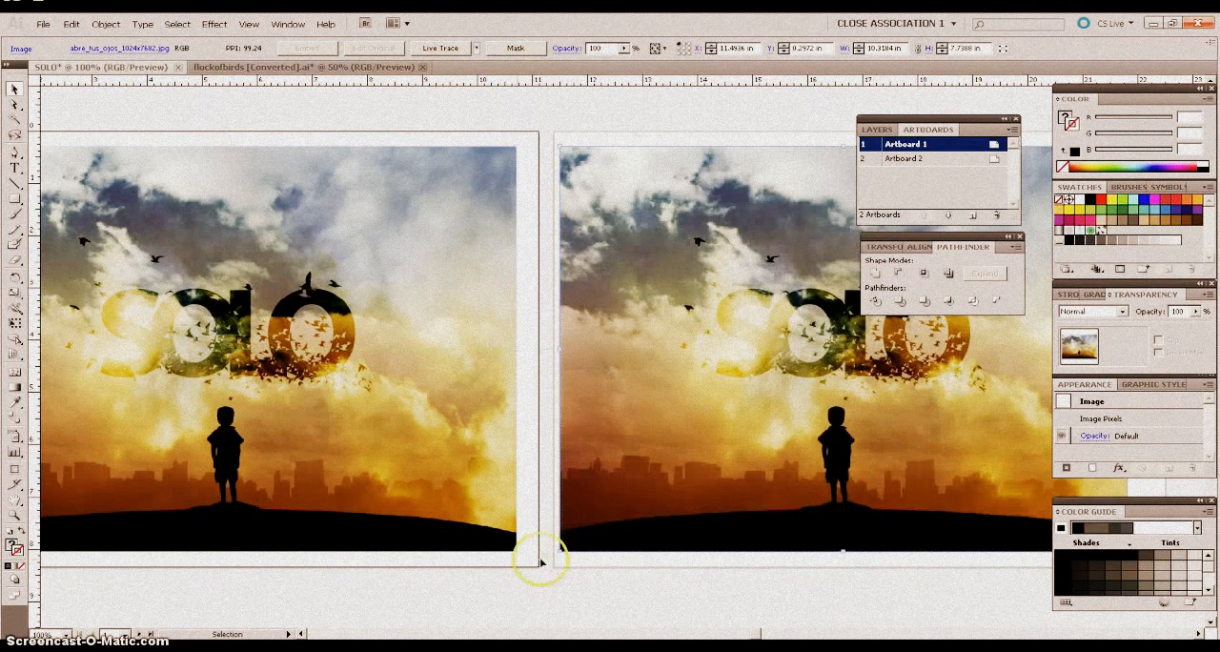
Set the blending mode of the SOLO lettering on Artboard 2 to Normal.
left_click(765, 344)
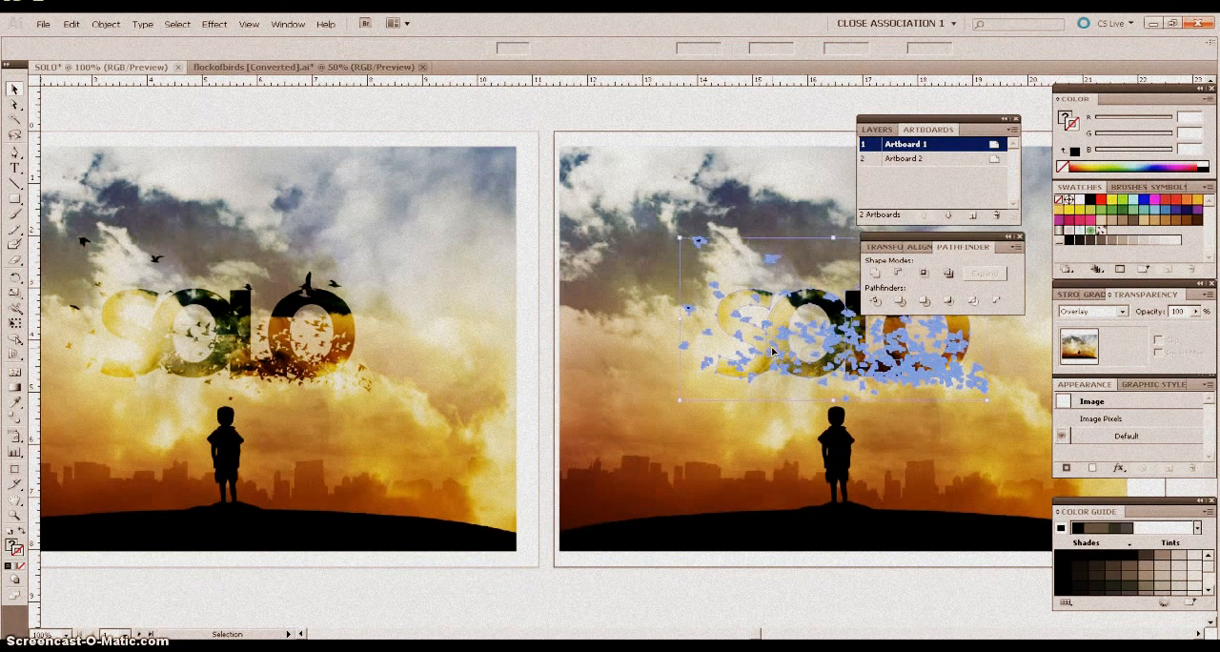
left_click(772, 350)
left_click(1095, 311)
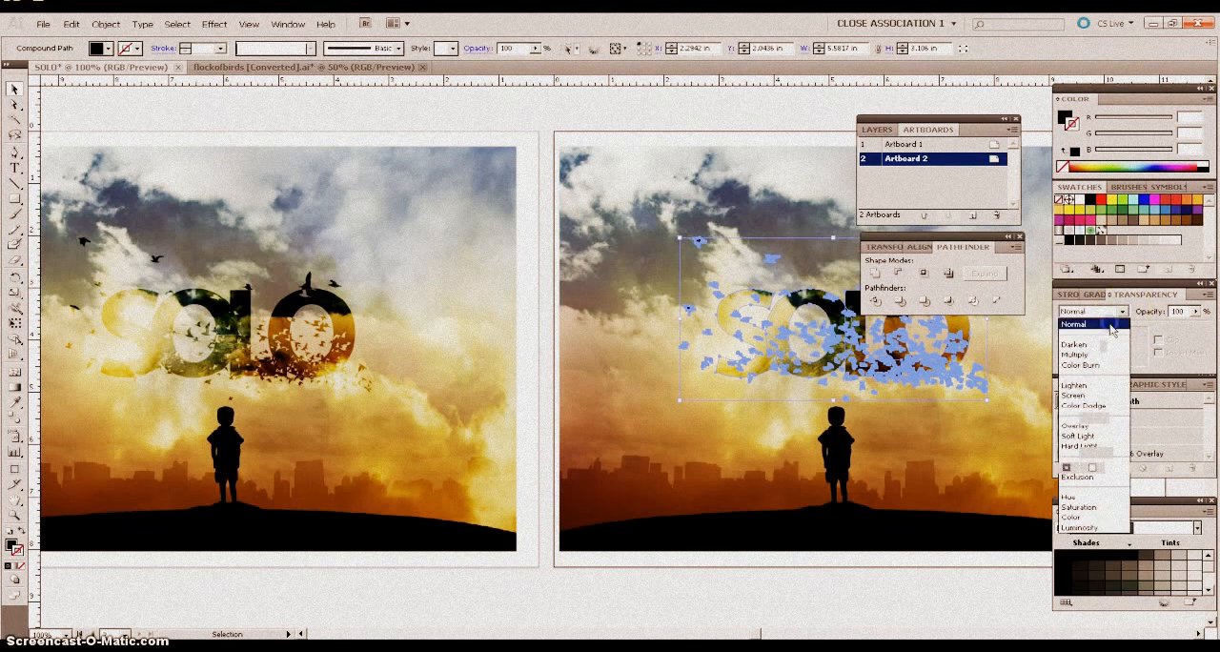
left_click(1105, 324)
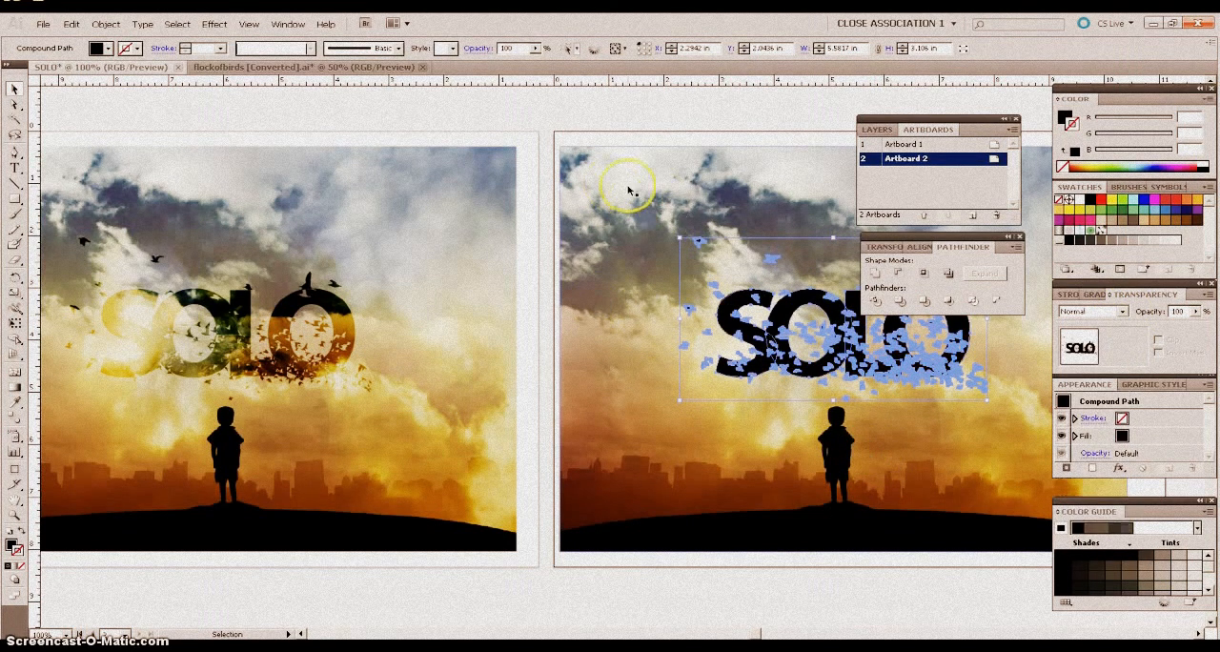
left_click(576, 117)
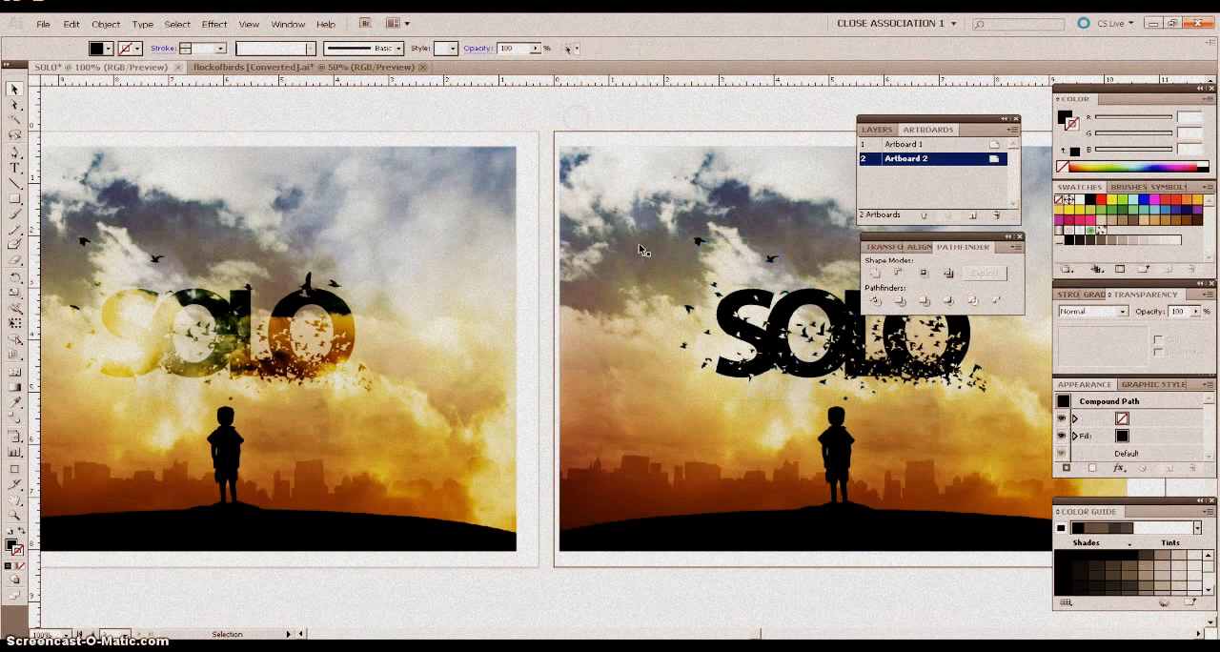
Make a clipping mask on Artboard 2 from the SOLO lettering and the sky photo behind it, accepting the complex top object.
left_click(624, 282)
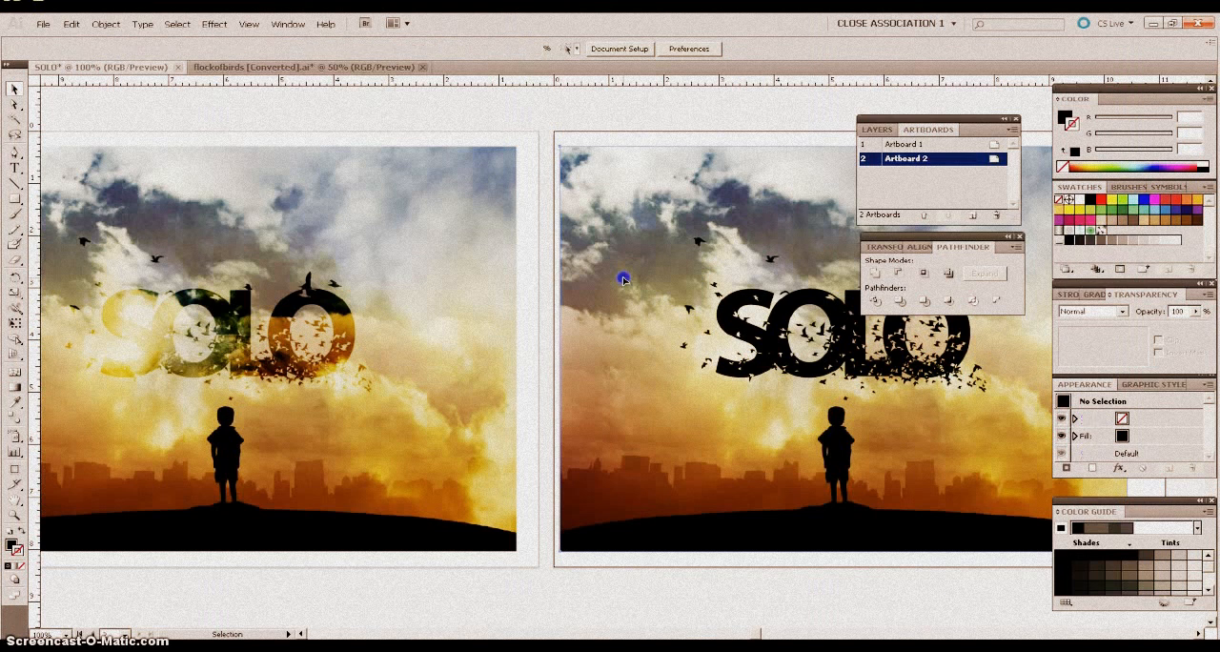
left_click(753, 340, "shift")
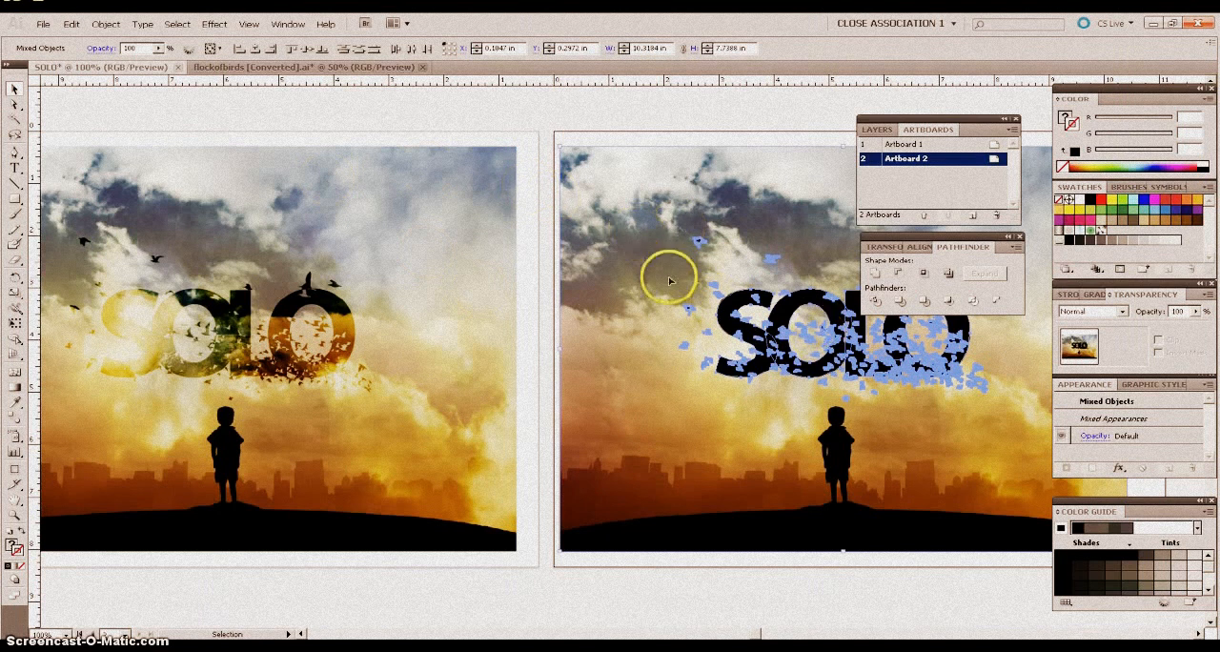
left_click(103, 25)
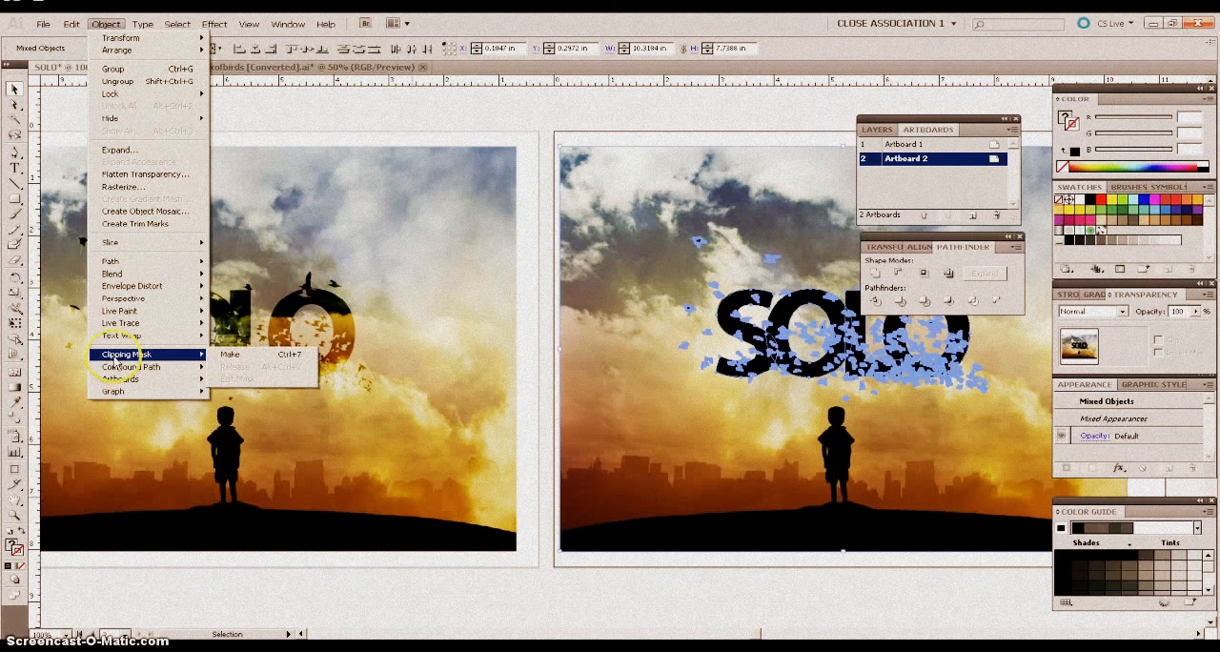
left_click(230, 355)
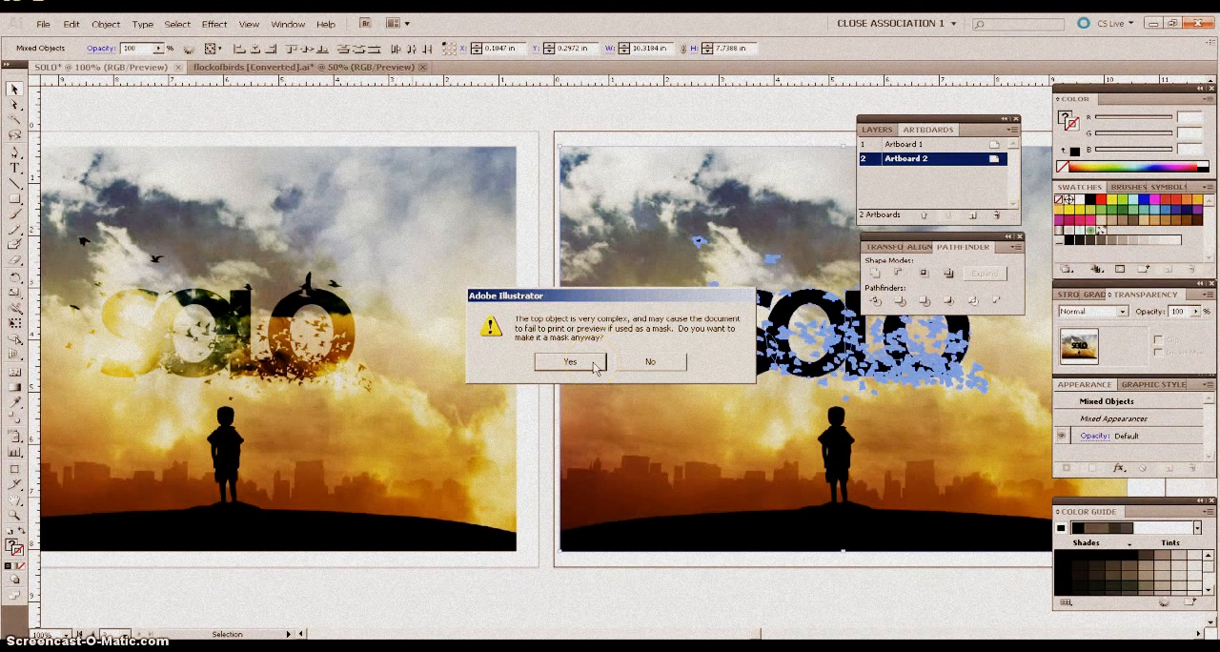
left_click(570, 361)
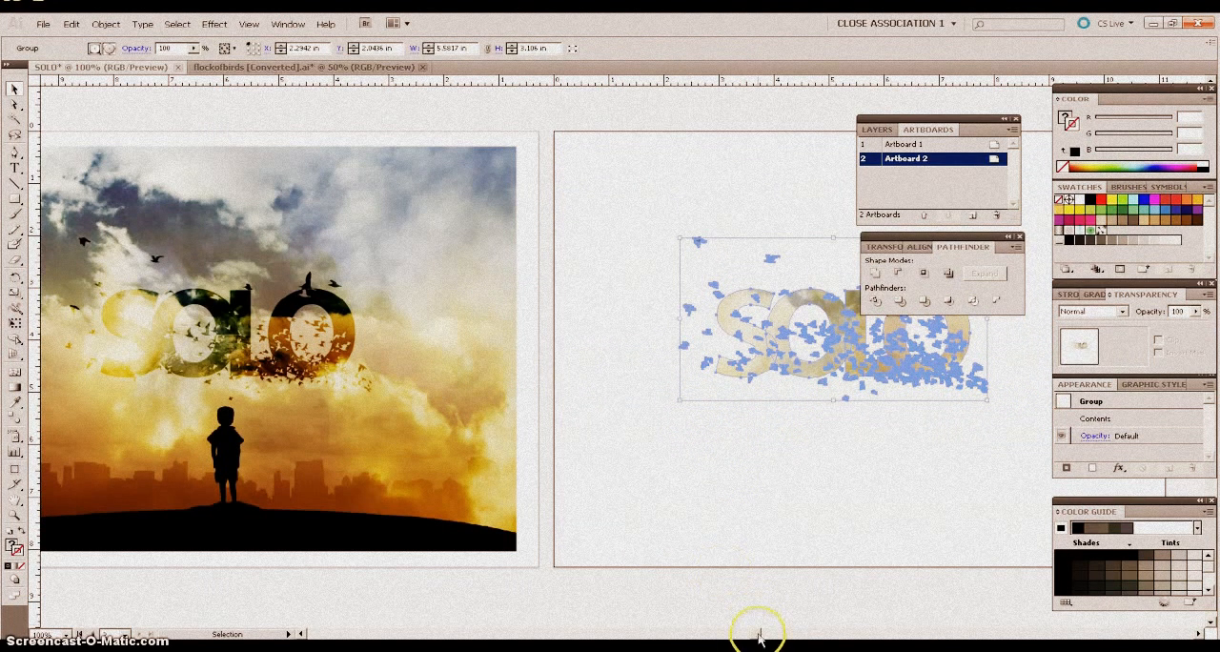
left_click_drag(761, 634, 775, 634)
left_click(708, 513)
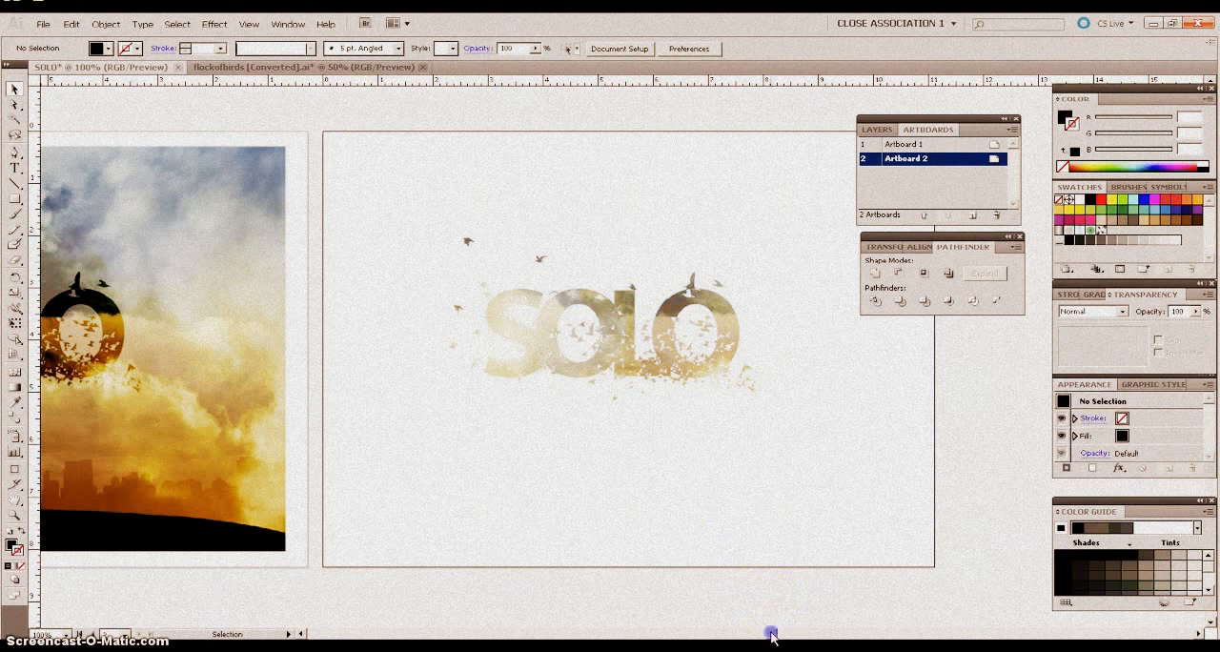
Isolate the clipped SOLO group on Artboard 2 and scale only its sky photo down proportionally to about 6.37 × 4.78 in.
mouse_move(770, 632)
left_mouse_down()
mouse_move(746, 630)
mouse_move(773, 629)
left_mouse_up()
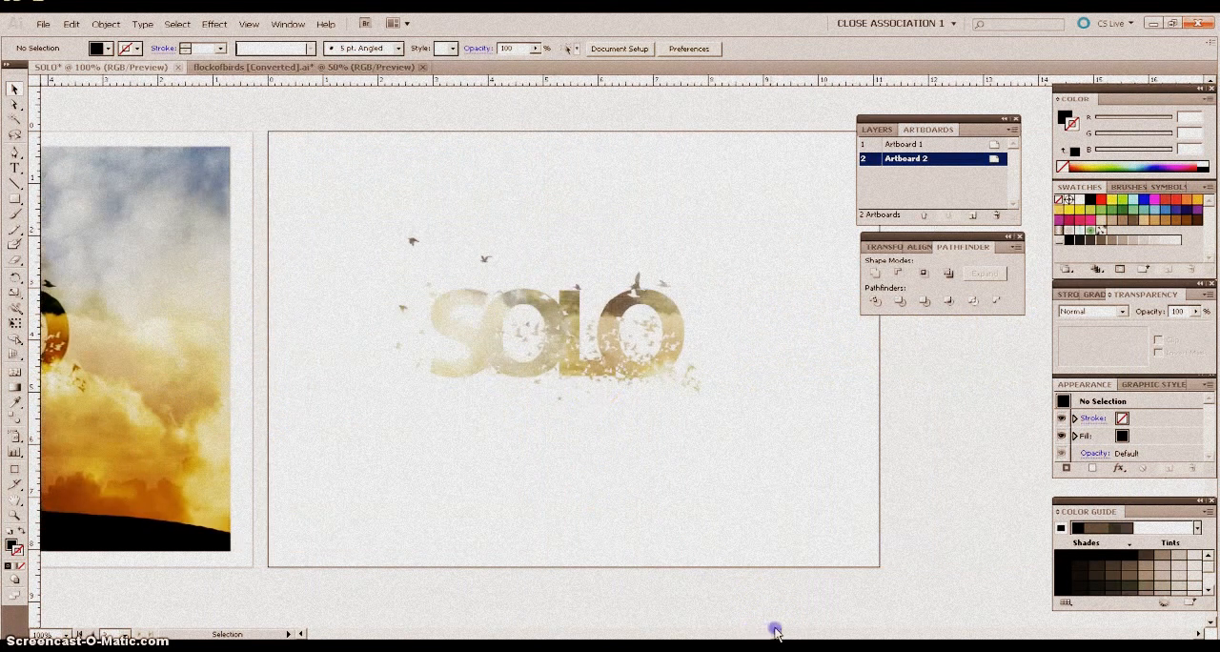
left_click(558, 366)
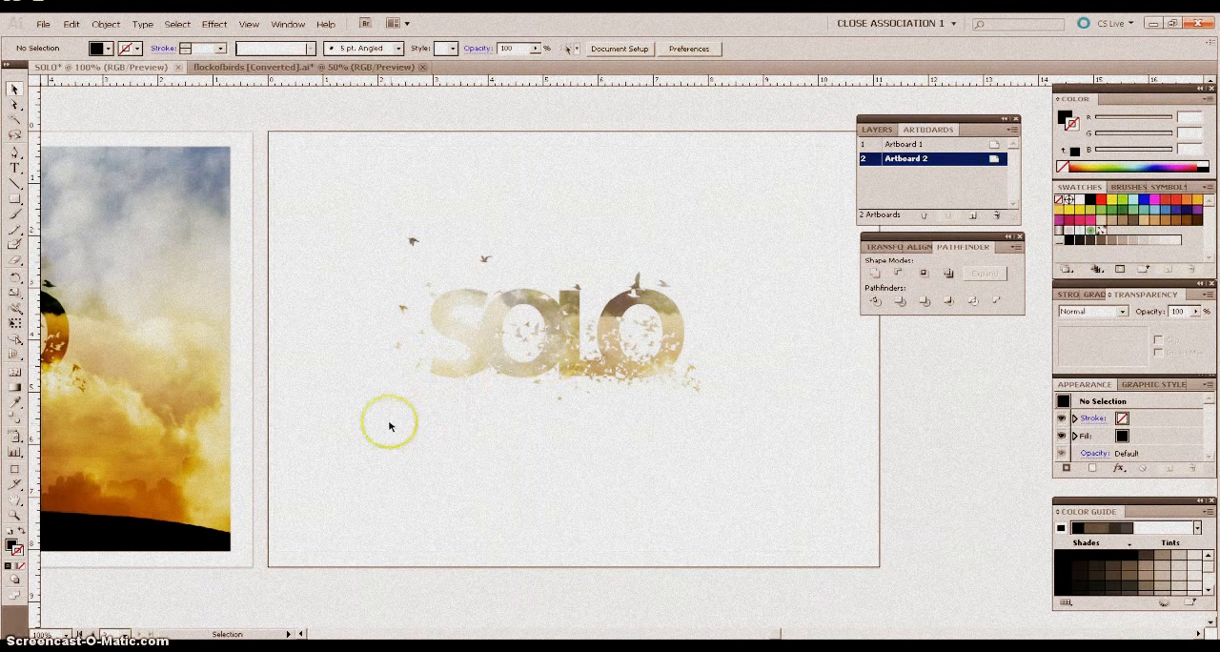
double_click(570, 355)
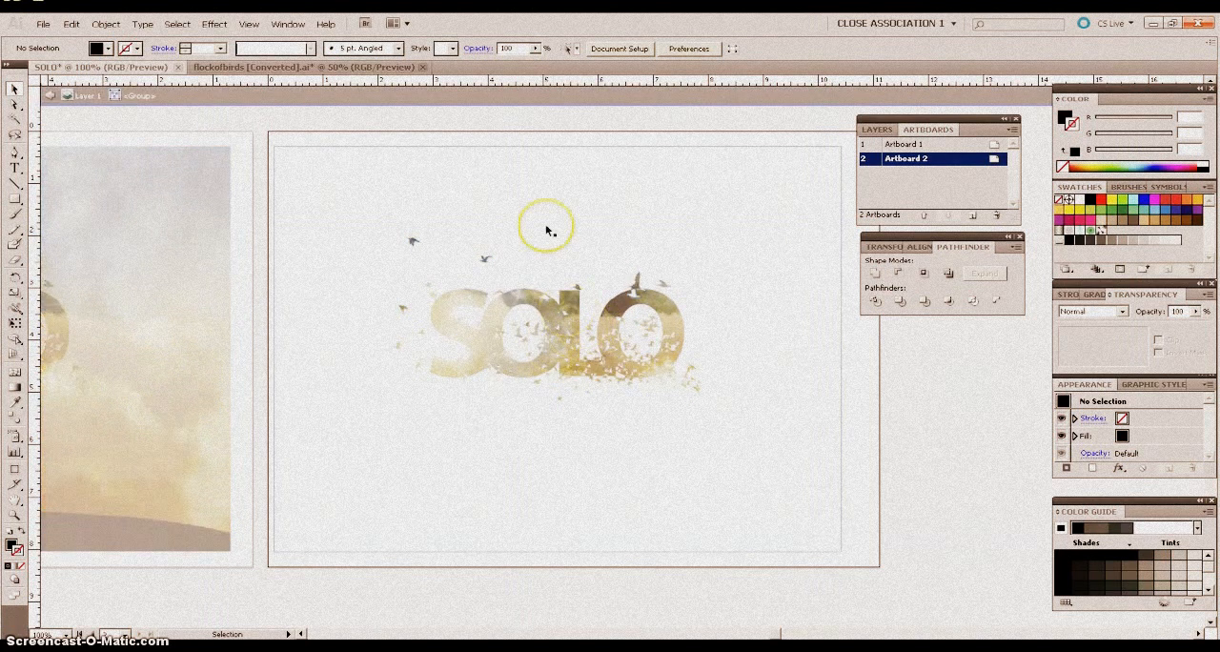
left_click(553, 170)
left_click(281, 149)
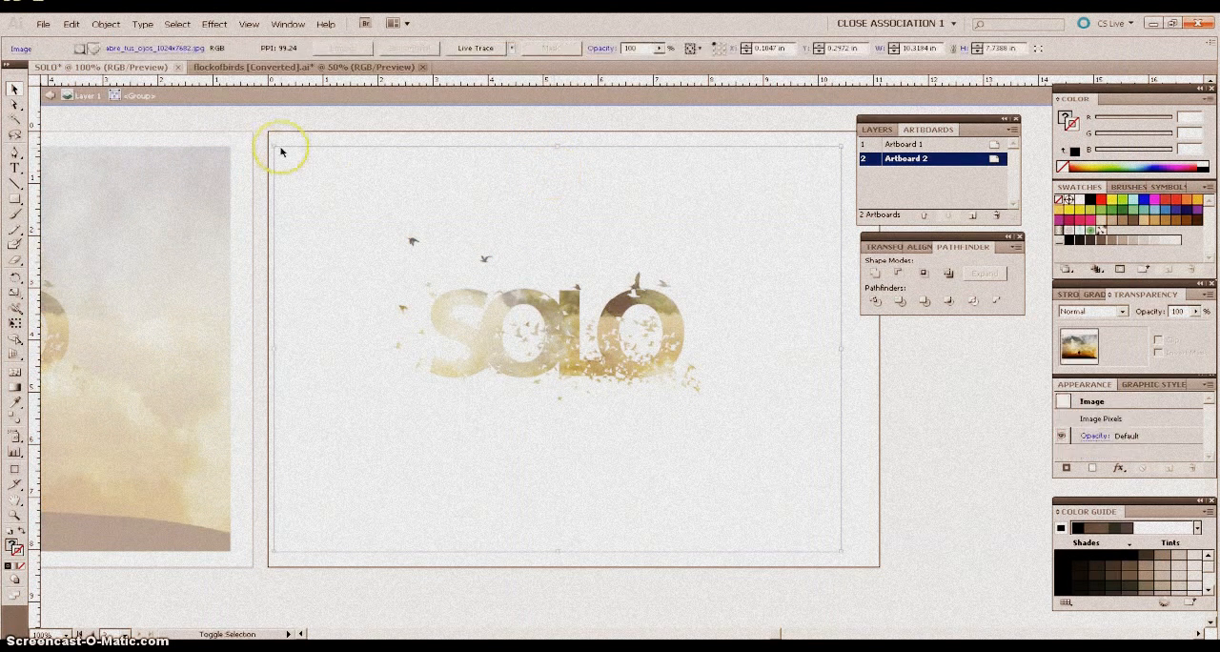
left_click_drag(274, 149, 367, 216)
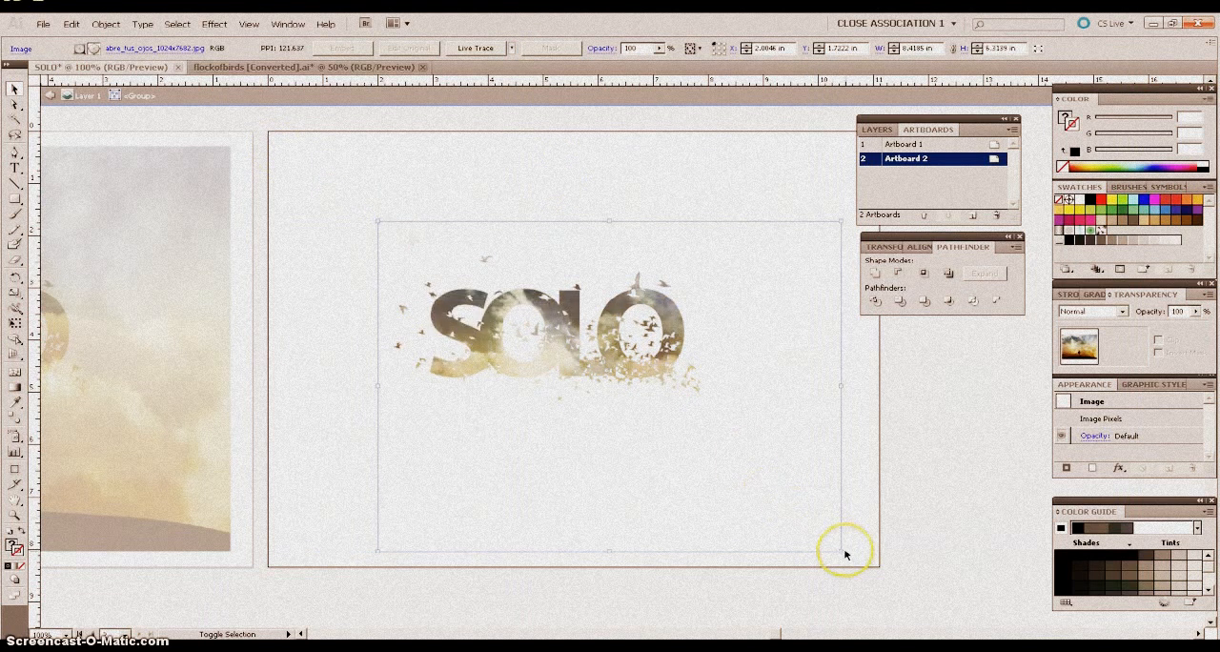
left_click_drag(840, 550, 729, 469)
Reposition the photo inside the SOLO mask so the boy's silhouette fills the letter L, and leave isolation mode.
left_click_drag(692, 417, 700, 393)
left_click(607, 414)
left_click_drag(608, 415, 656, 394)
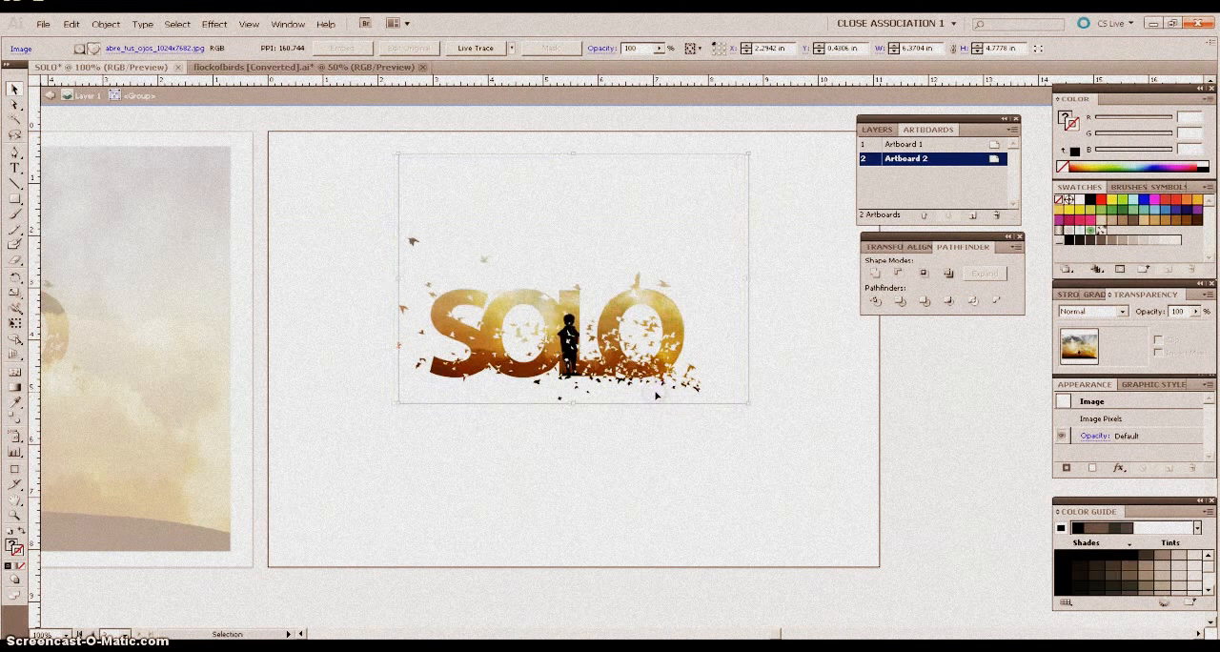
left_click(532, 470)
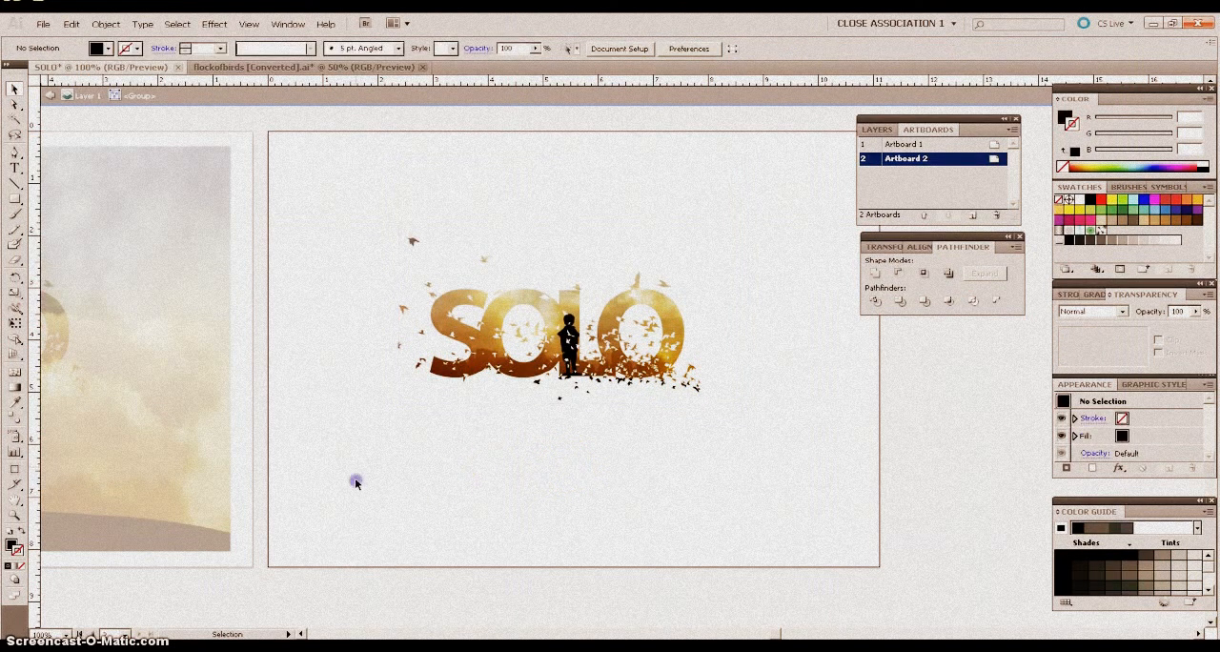
key("Escape")
Enlarge the clipped SOLO group proportionally to about 7.86 in wide and centre it on Artboard 2.
left_click_drag(730, 229, 362, 442)
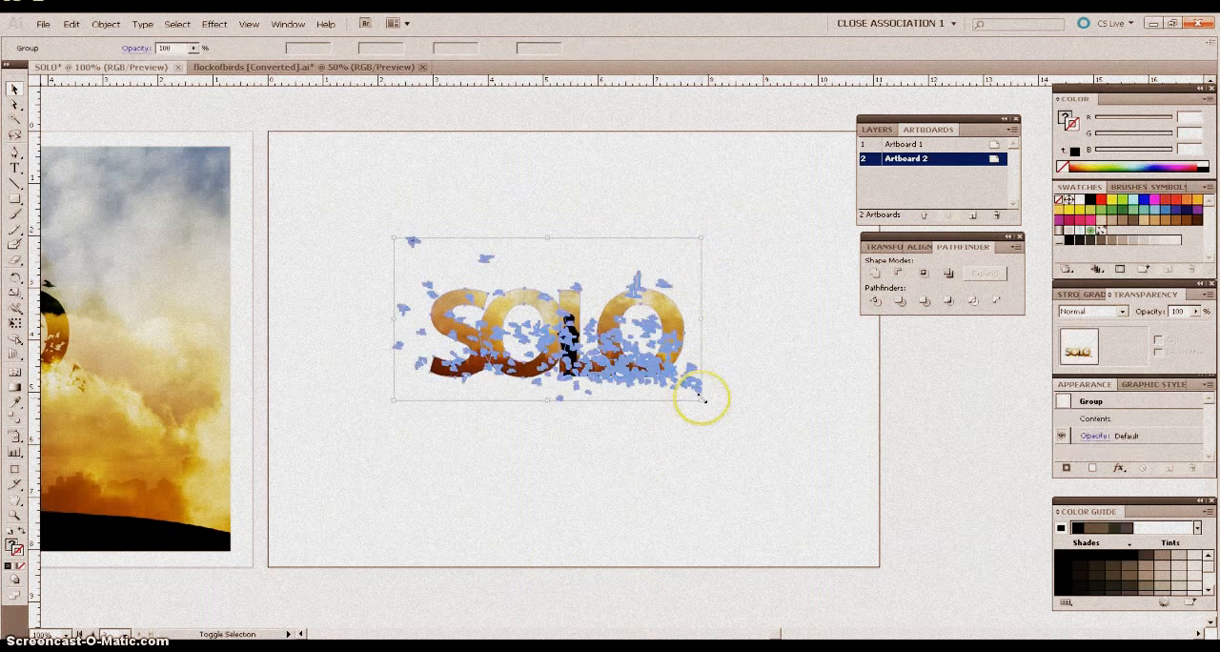
left_click_drag(700, 401, 768, 493)
left_click_drag(636, 386, 589, 366)
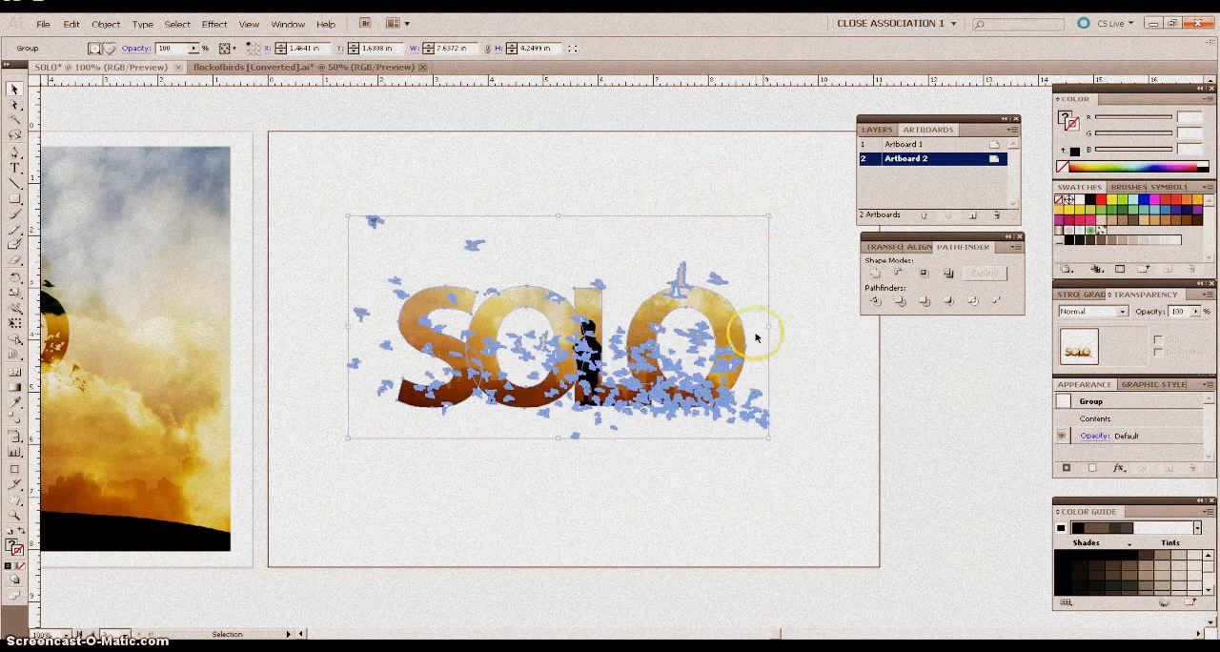
left_click(597, 175)
left_click(675, 346)
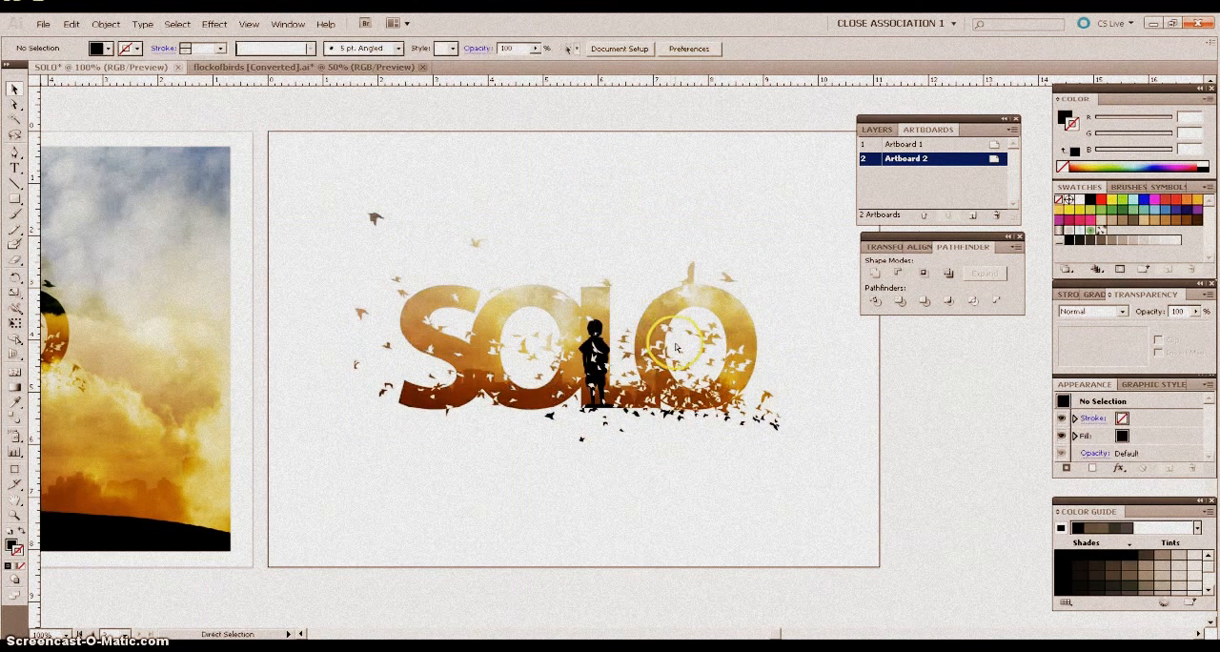
key("ctrl+minus")
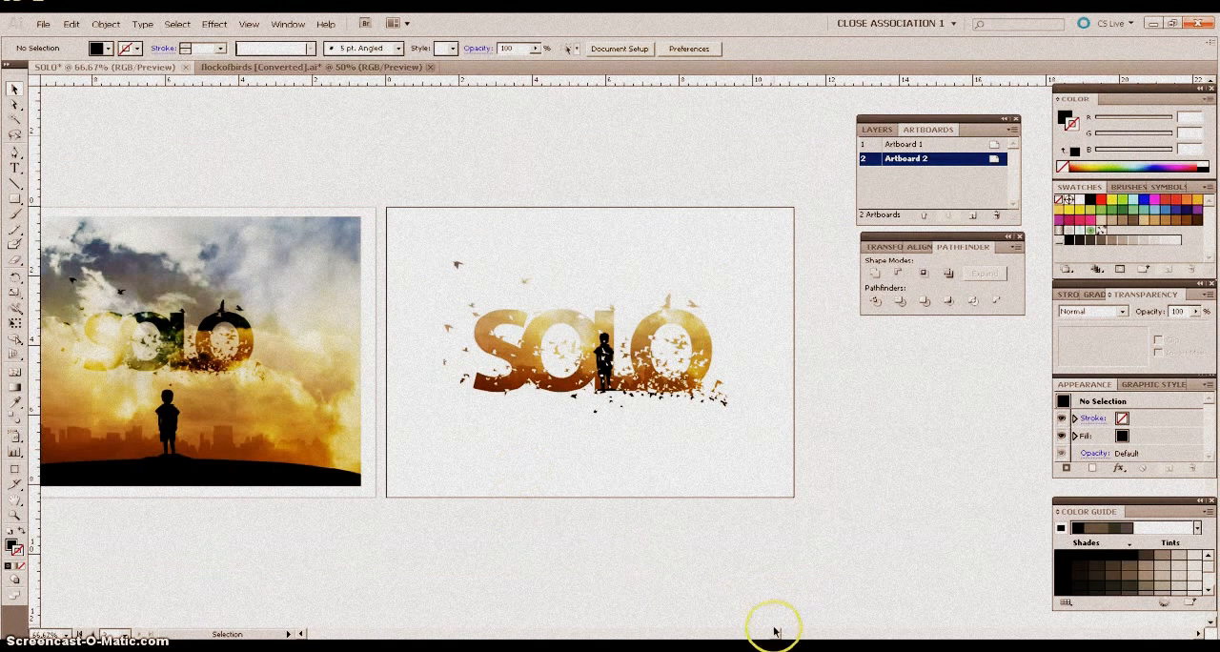
left_click_drag(776, 632, 766, 637)
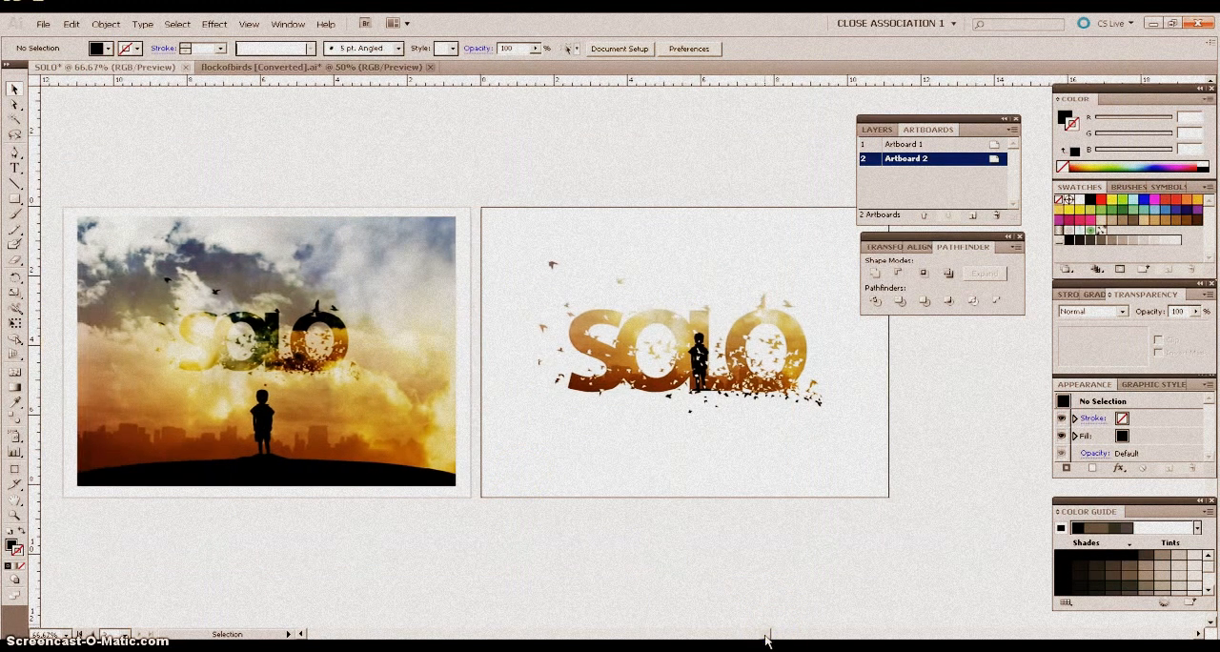